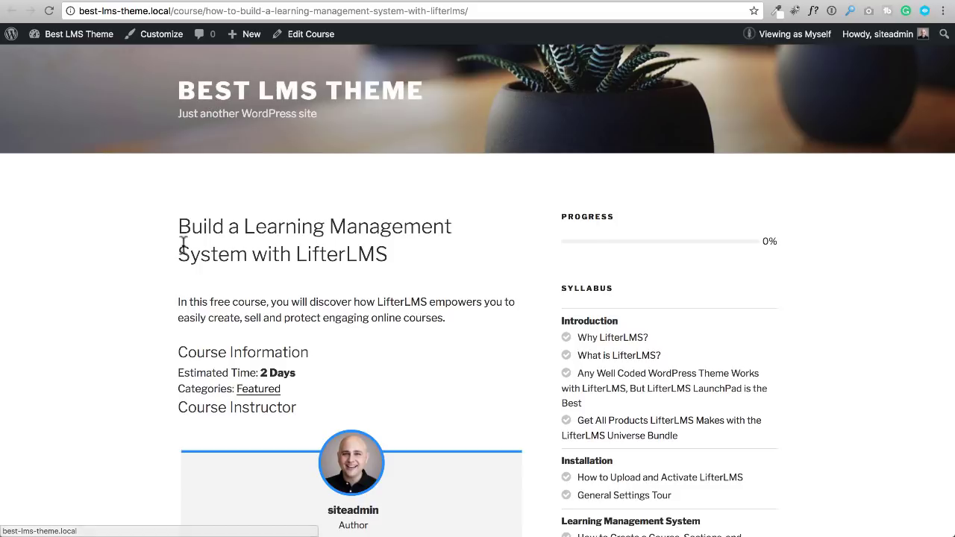
Step: Review the LifterLMS course page under the Twenty Seventeen theme, from the instructor section through the enrollment box and lesson list
{"action": "scroll", "coordinate": [174, 220], "scroll_direction": "down", "scroll_amount": 3}
{"action": "scroll", "coordinate": [174, 218], "scroll_direction": "up", "scroll_amount": 2}
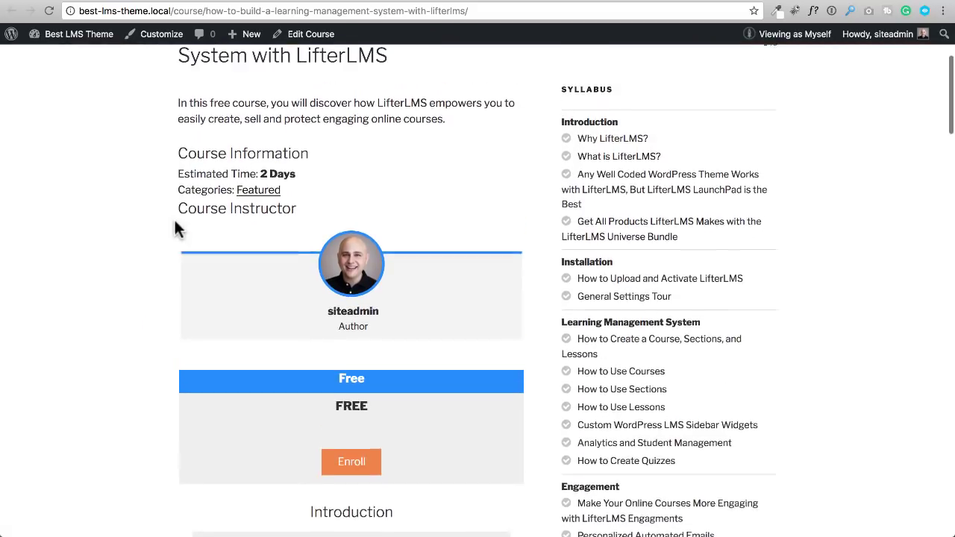
{"action": "scroll", "coordinate": [467, 289], "scroll_direction": "down", "scroll_amount": 3}
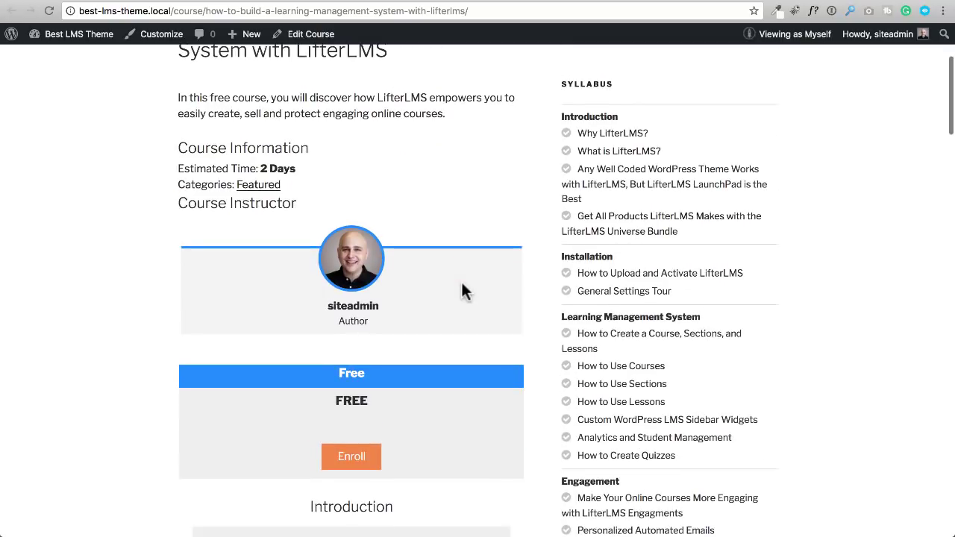
{"action": "scroll", "coordinate": [461, 290], "scroll_direction": "down", "scroll_amount": 8}
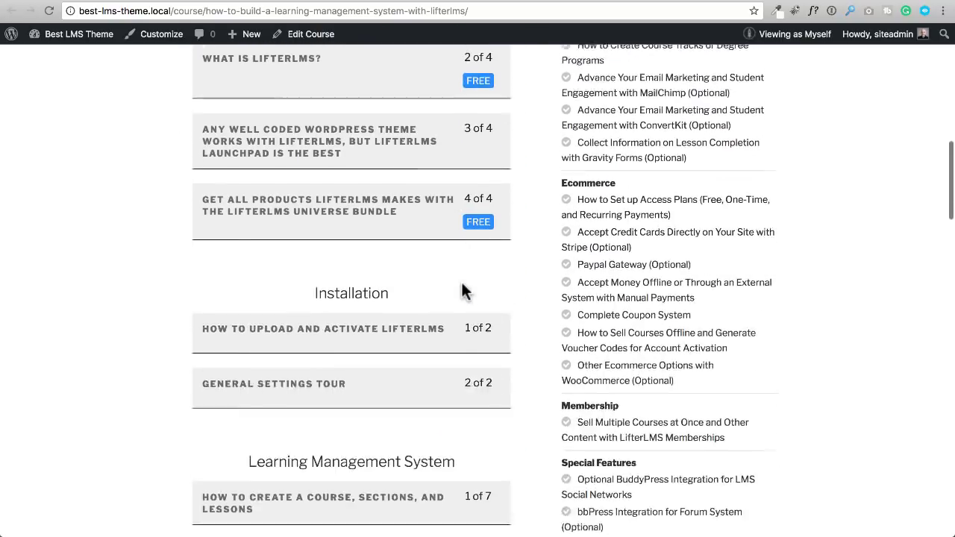
{"action": "scroll", "coordinate": [418, 362], "scroll_direction": "down", "scroll_amount": 7}
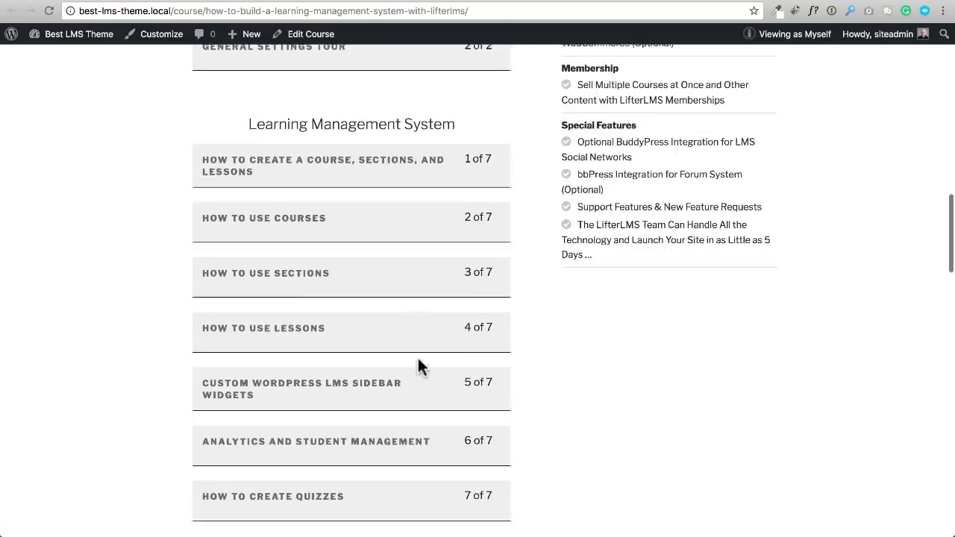
{"action": "scroll", "coordinate": [419, 362], "scroll_direction": "up", "scroll_amount": 20}
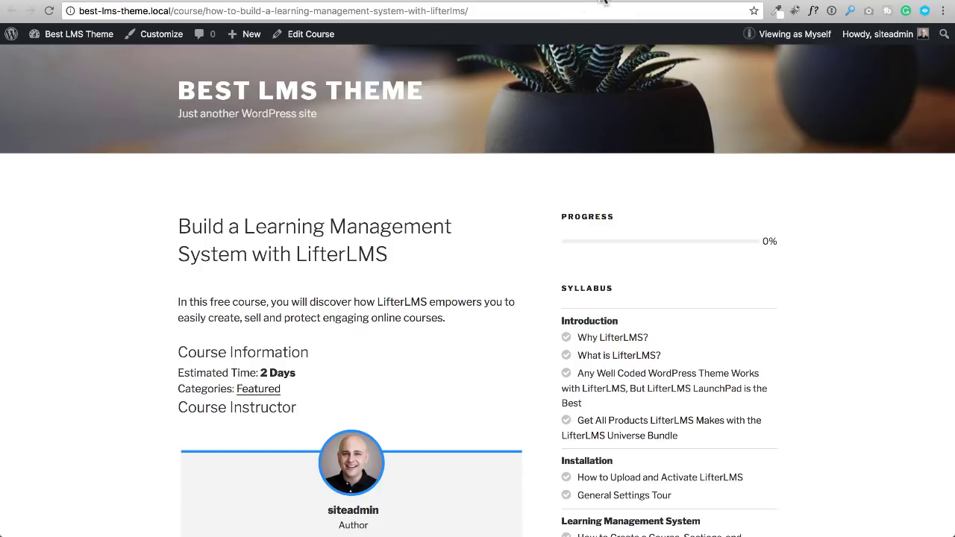
Step: Review the purchase page's student information form and enrollment confirmation section under the Twenty Seventeen theme
{"action": "left_click", "coordinate": [597, 4]}
{"action": "scroll", "coordinate": [399, 261], "scroll_direction": "down", "scroll_amount": 4}
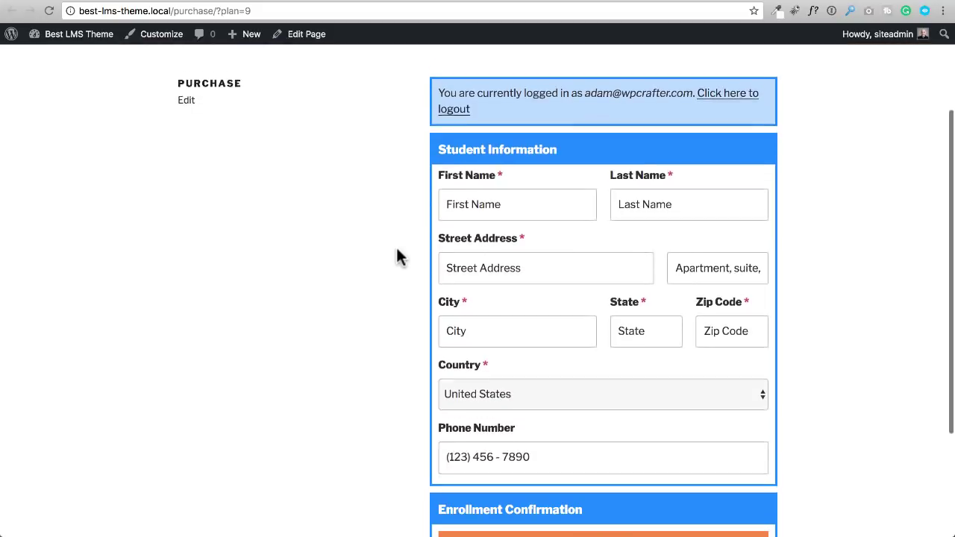
{"action": "scroll", "coordinate": [471, 362], "scroll_direction": "down", "scroll_amount": 4}
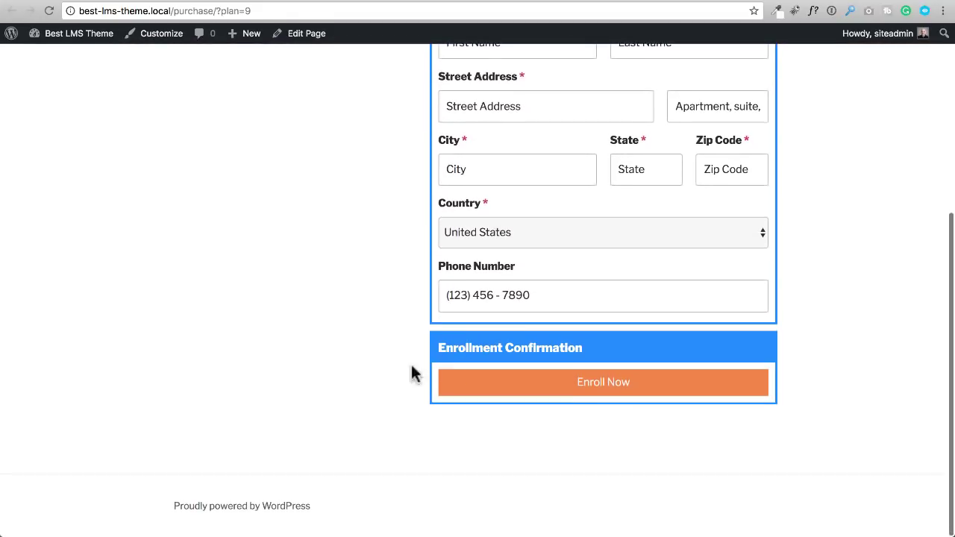
{"action": "scroll", "coordinate": [361, 356], "scroll_direction": "up", "scroll_amount": 4}
{"action": "scroll", "coordinate": [350, 317], "scroll_direction": "up", "scroll_amount": 2}
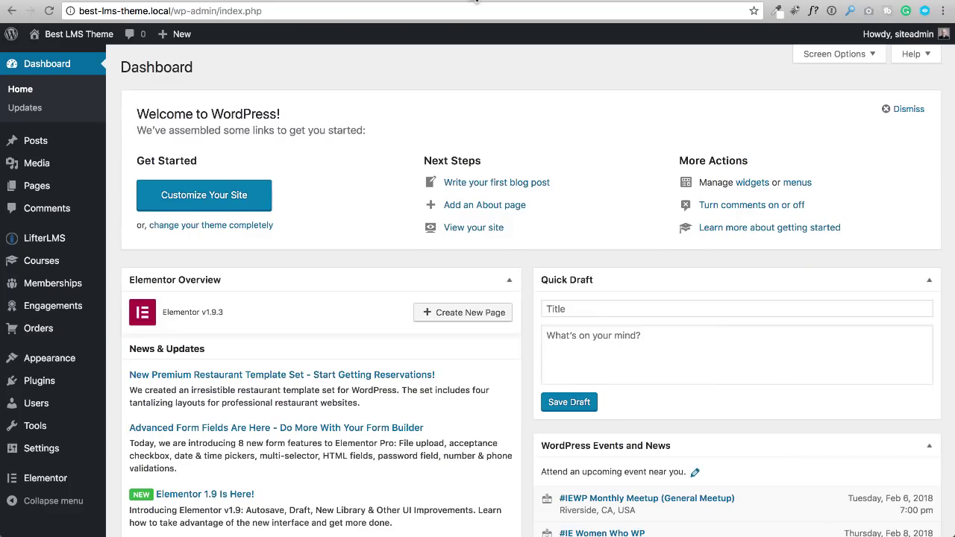
Step: Activate the GeneratePress theme from the site's installed themes
{"action": "left_click", "coordinate": [60, 361]}
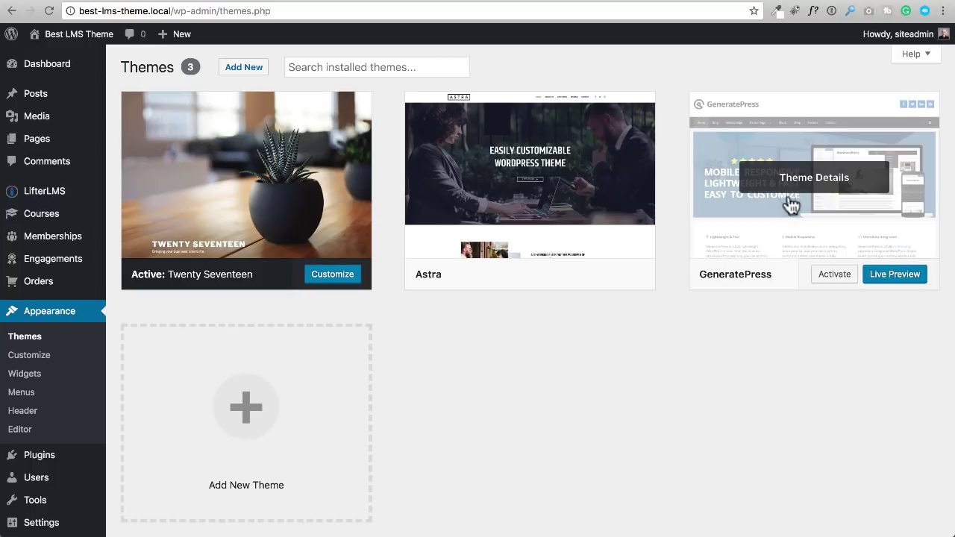
{"action": "left_click", "coordinate": [831, 278]}
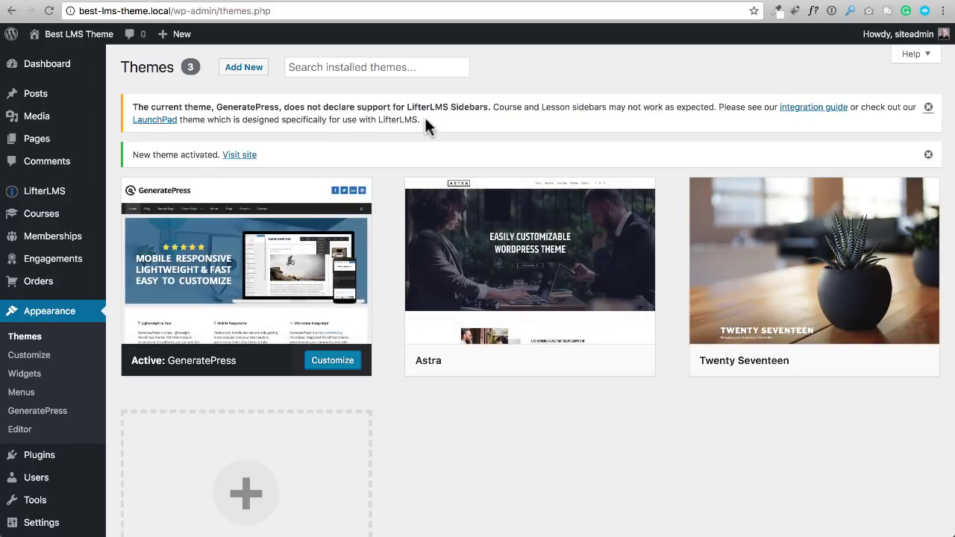
Step: Reload the course page and examine its layout, lesson list and sidebar under the GeneratePress theme
{"action": "left_click", "coordinate": [539, 3]}
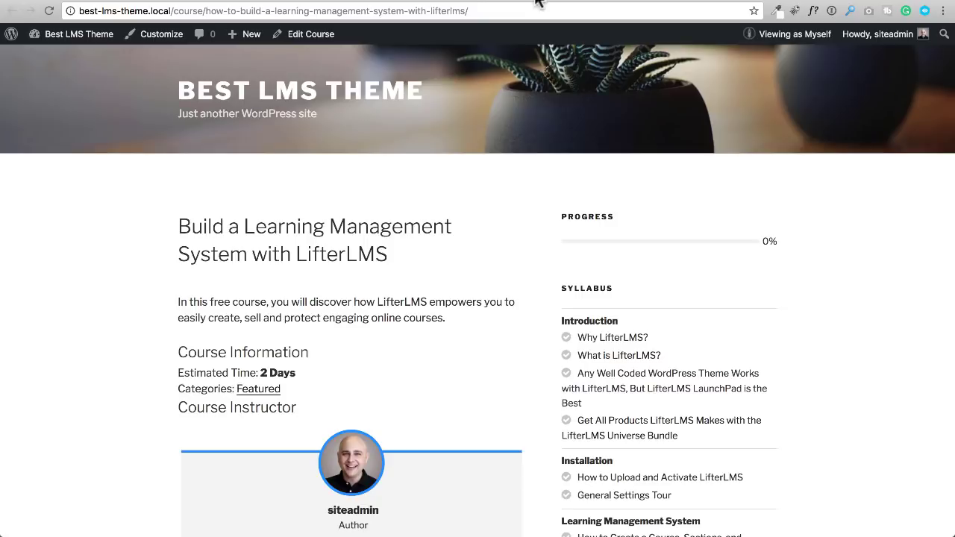
{"action": "left_click", "coordinate": [49, 12]}
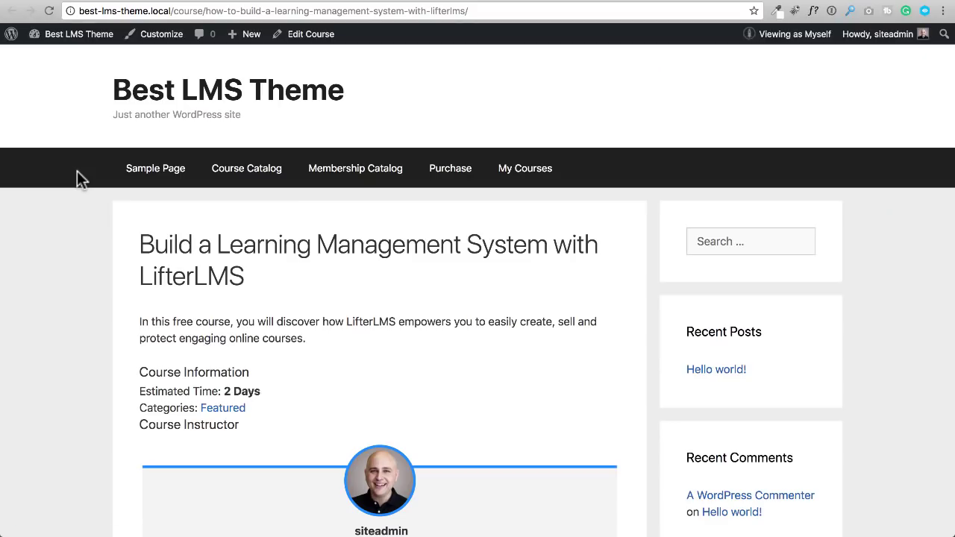
{"action": "scroll", "coordinate": [159, 244], "scroll_direction": "down", "scroll_amount": 5}
{"action": "scroll", "coordinate": [159, 244], "scroll_direction": "down", "scroll_amount": 7}
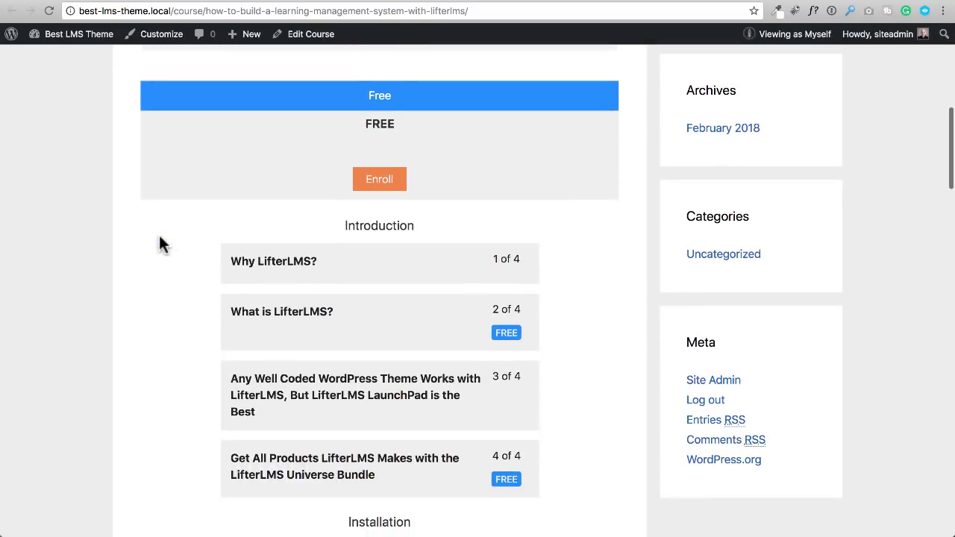
{"action": "scroll", "coordinate": [656, 299], "scroll_direction": "down", "scroll_amount": 7}
{"action": "scroll", "coordinate": [651, 298], "scroll_direction": "up", "scroll_amount": 9}
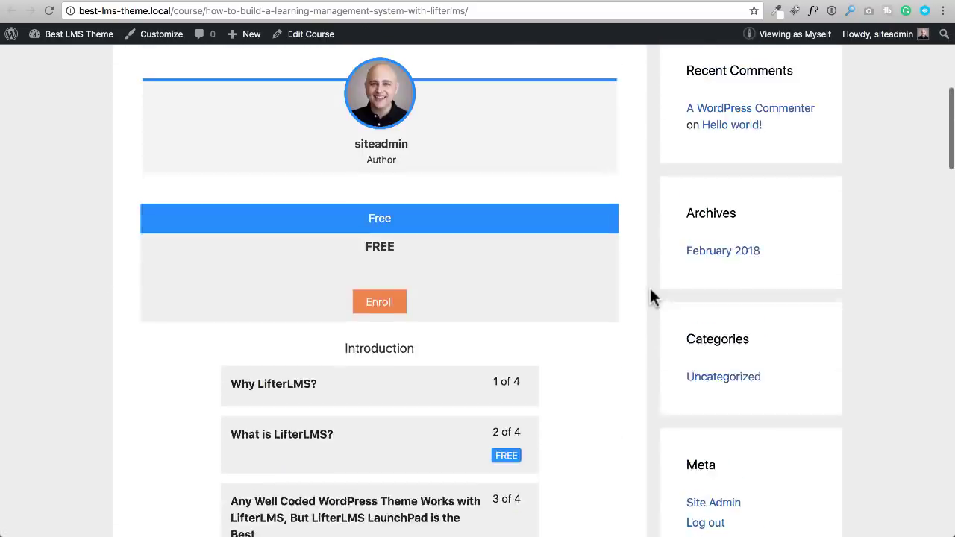
{"action": "scroll", "coordinate": [650, 297], "scroll_direction": "up", "scroll_amount": 4}
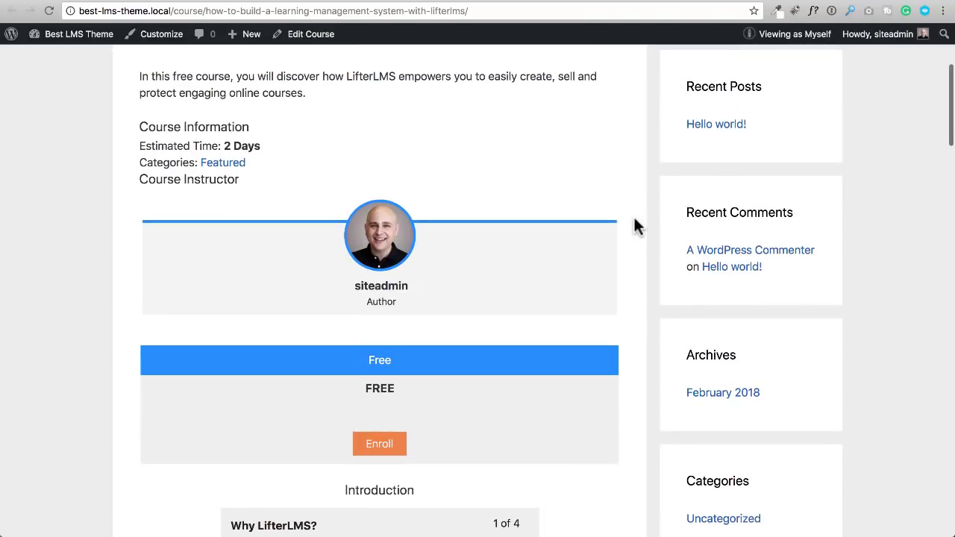
{"action": "scroll", "coordinate": [662, 240], "scroll_direction": "up", "scroll_amount": 3}
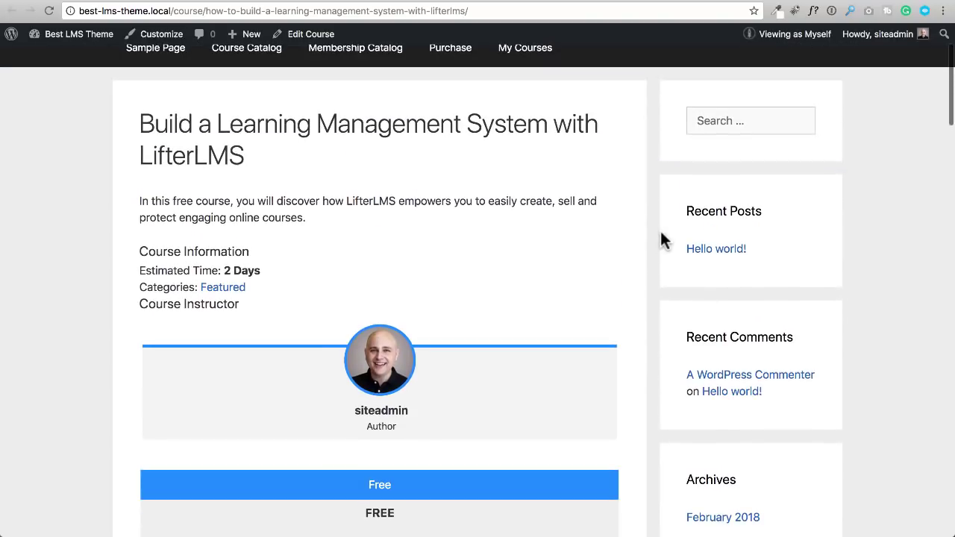
{"action": "scroll", "coordinate": [651, 231], "scroll_direction": "up", "scroll_amount": 3}
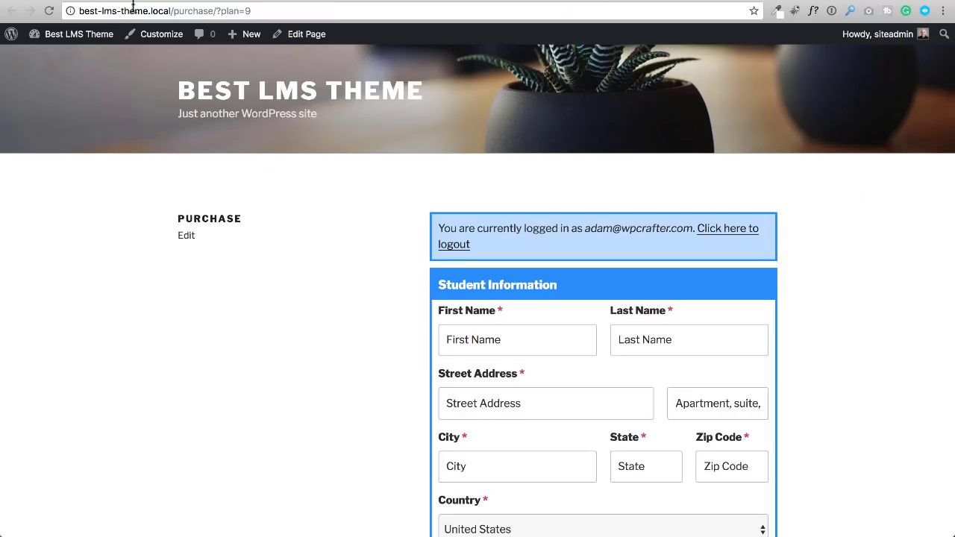
Step: Reload the purchase page and examine the student information form under the GeneratePress theme
{"action": "left_click", "coordinate": [49, 12]}
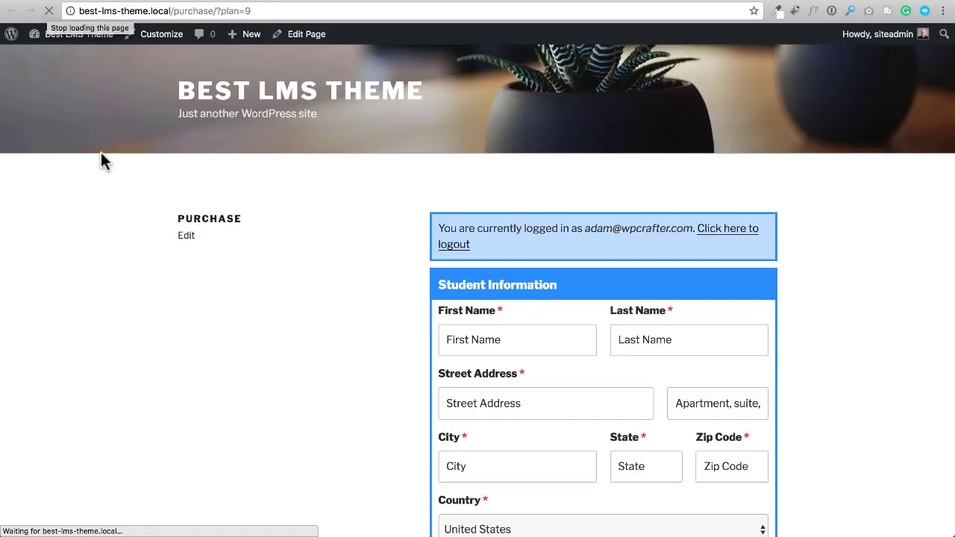
{"action": "scroll", "coordinate": [77, 166], "scroll_direction": "down", "scroll_amount": 8}
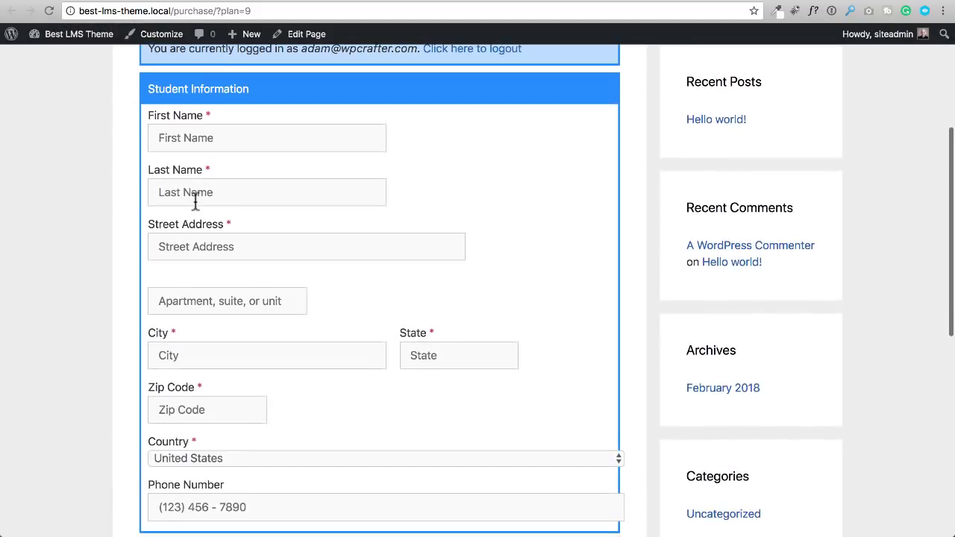
{"action": "scroll", "coordinate": [350, 203], "scroll_direction": "up", "scroll_amount": 10}
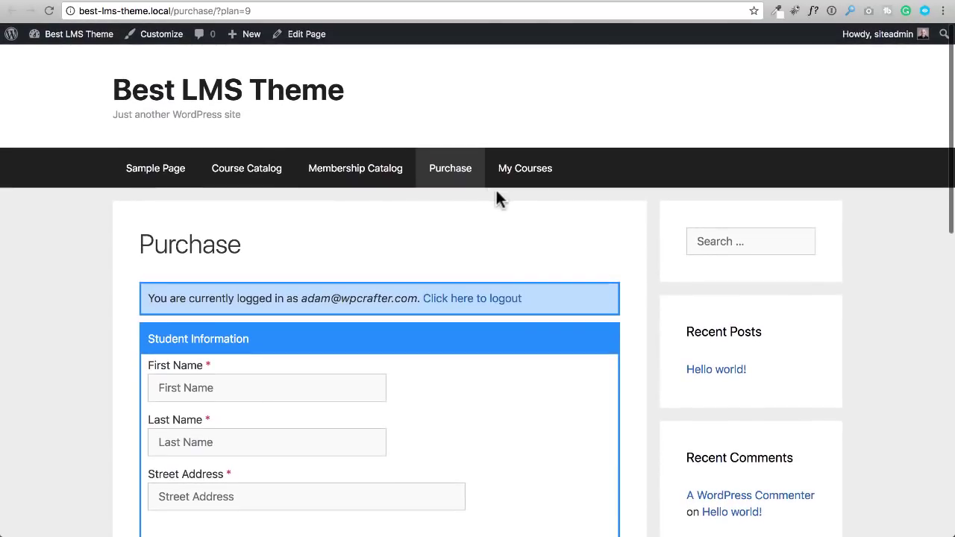
Step: Return to the installed themes and activate the Astra theme
{"action": "left_click", "coordinate": [542, 5]}
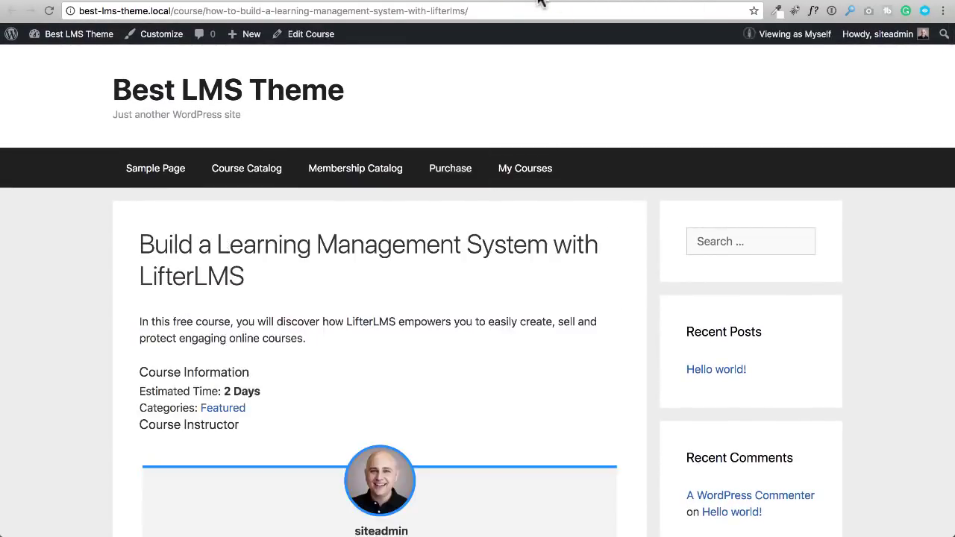
{"action": "left_click", "coordinate": [478, 3]}
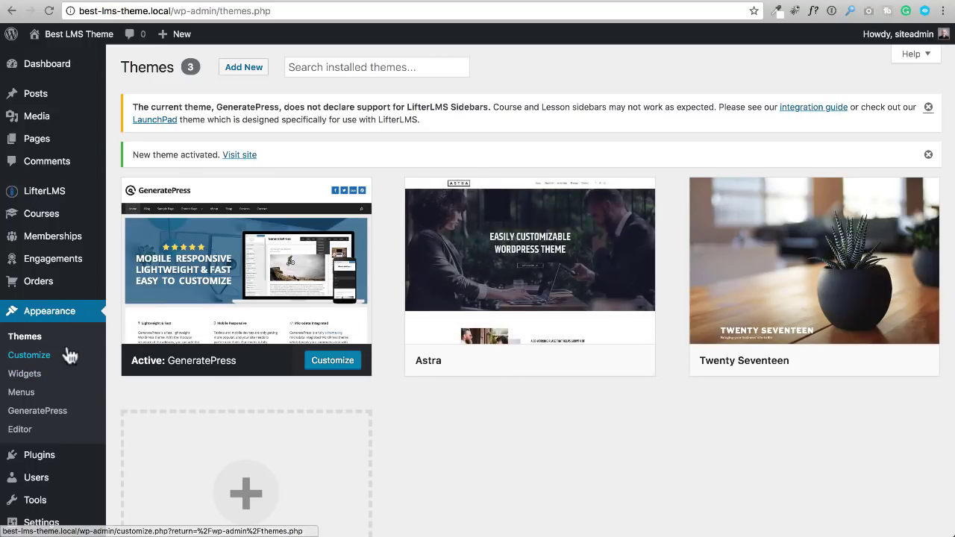
{"action": "left_click", "coordinate": [550, 362]}
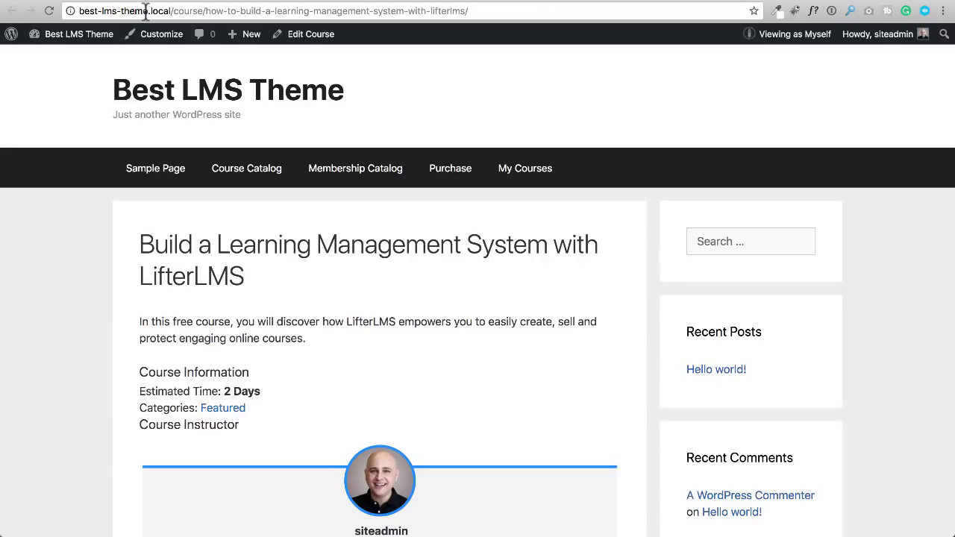
Step: Reload the course page and examine its instructor section, enrollment box, lesson list and syllabus sidebar under the Astra theme
{"action": "left_click", "coordinate": [49, 10]}
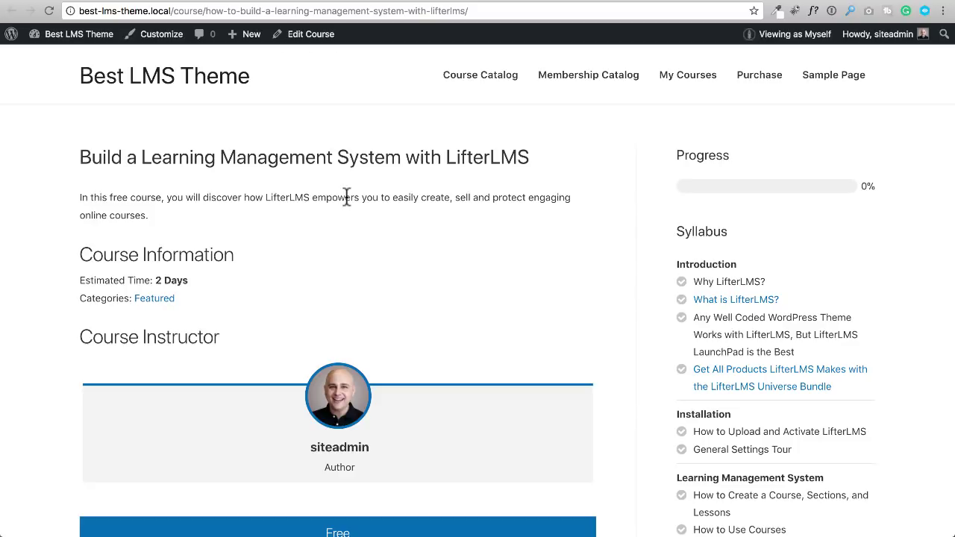
{"action": "scroll", "coordinate": [345, 195], "scroll_direction": "down", "scroll_amount": 3}
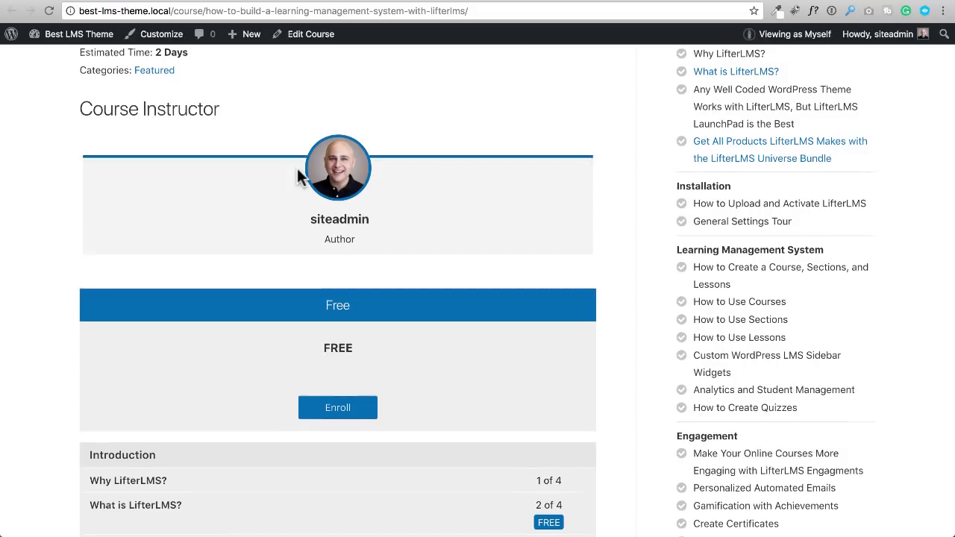
{"action": "scroll", "coordinate": [297, 175], "scroll_direction": "down", "scroll_amount": 3}
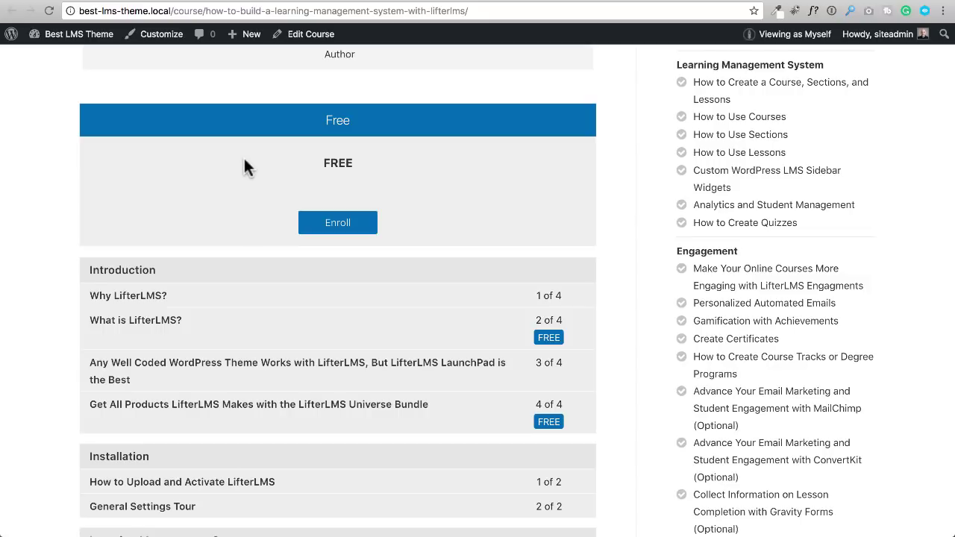
{"action": "scroll", "coordinate": [244, 159], "scroll_direction": "down", "scroll_amount": 3}
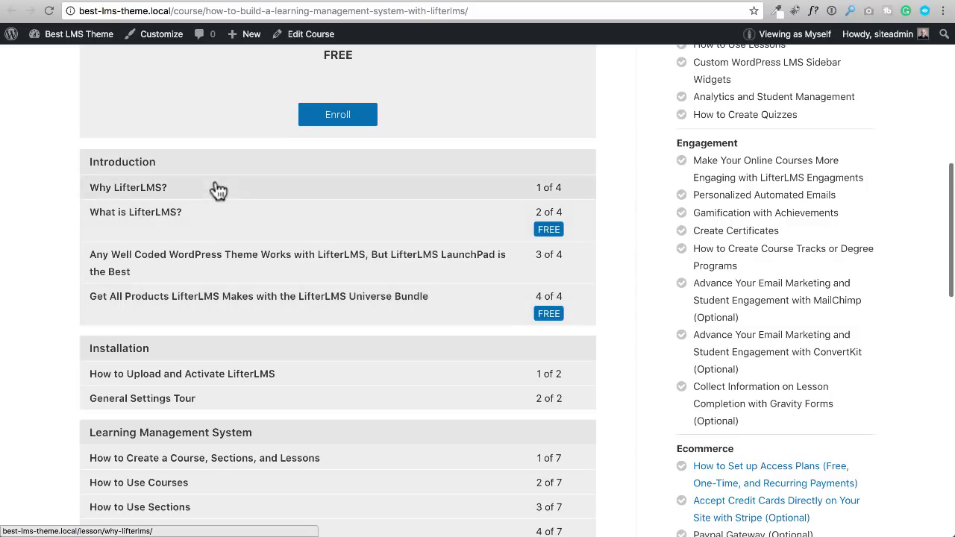
{"action": "scroll", "coordinate": [218, 201], "scroll_direction": "down", "scroll_amount": 5}
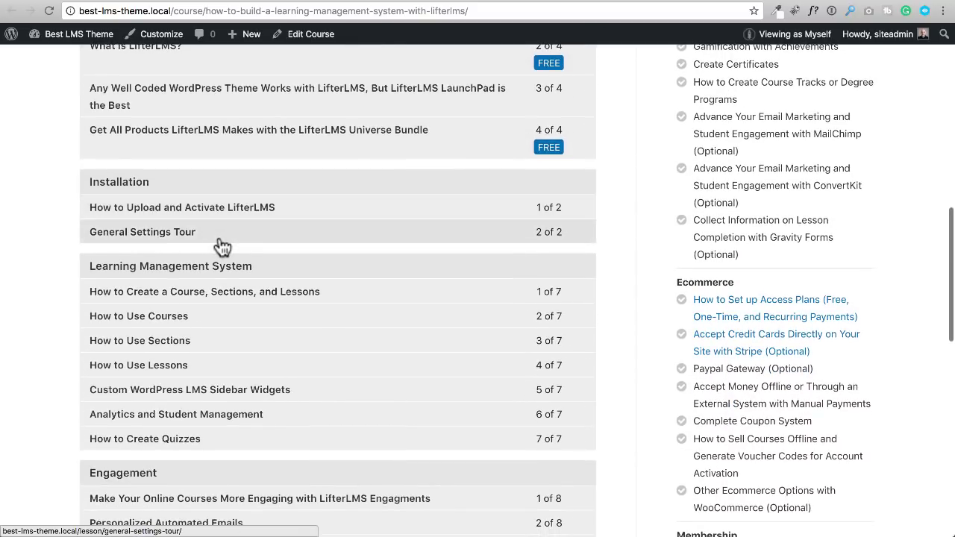
{"action": "scroll", "coordinate": [276, 250], "scroll_direction": "down", "scroll_amount": 6}
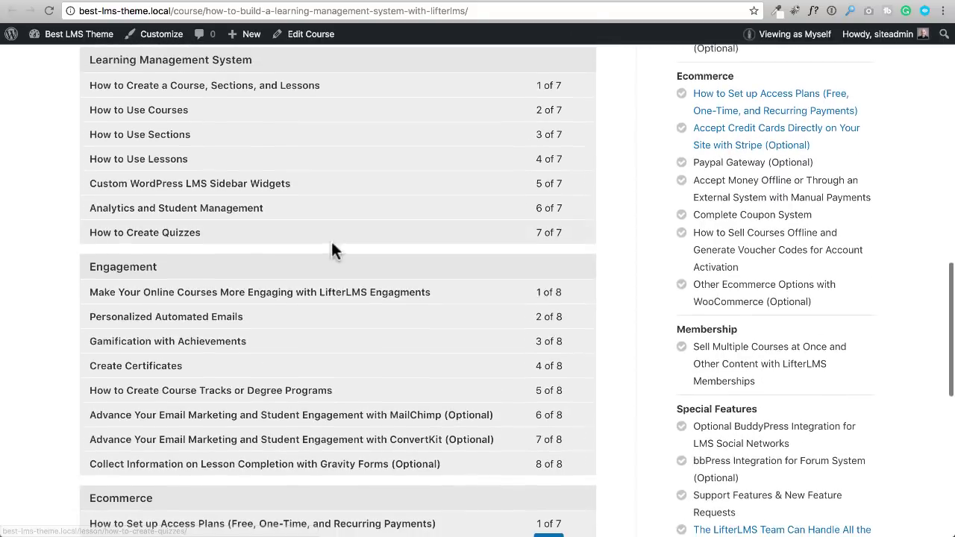
{"action": "scroll", "coordinate": [390, 244], "scroll_direction": "down", "scroll_amount": 13}
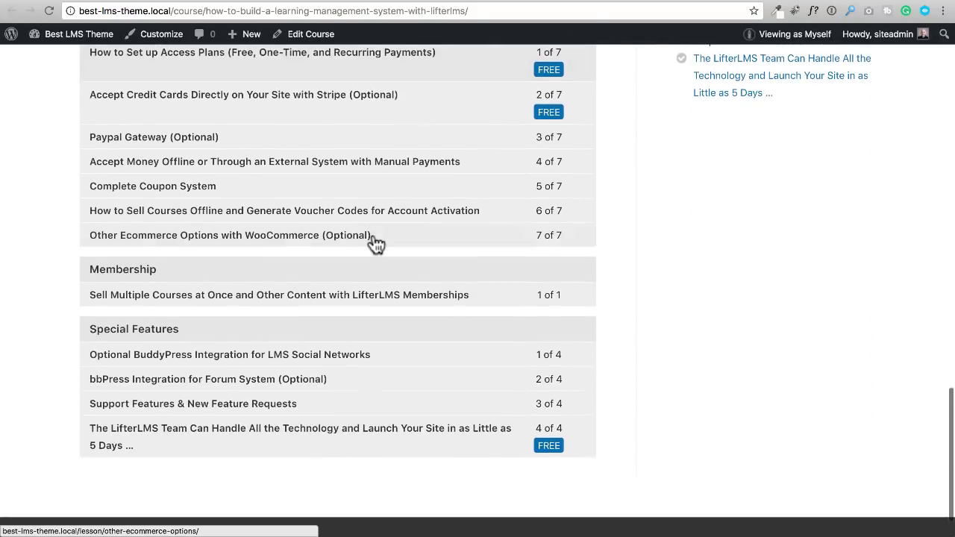
{"action": "scroll", "coordinate": [403, 265], "scroll_direction": "up", "scroll_amount": 12}
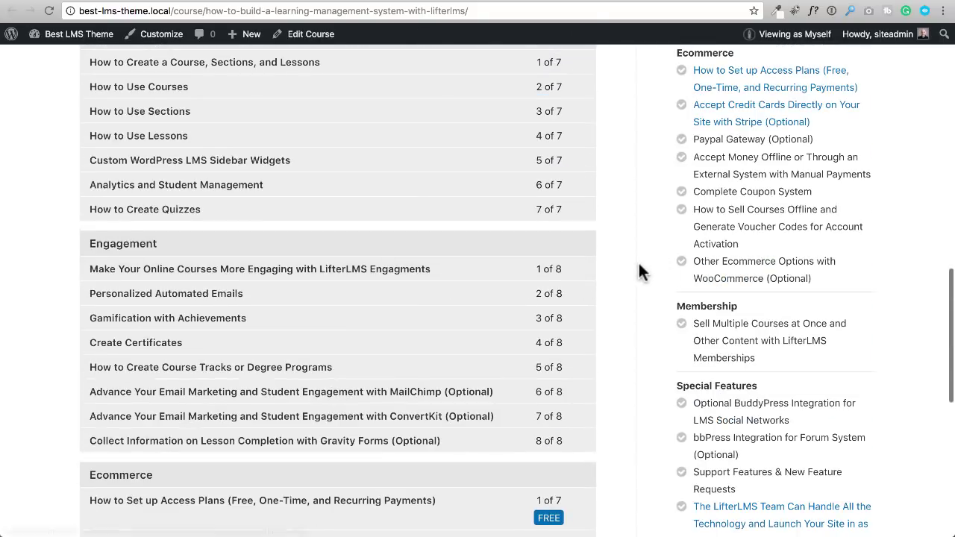
{"action": "scroll", "coordinate": [638, 269], "scroll_direction": "up", "scroll_amount": 14}
{"action": "scroll", "coordinate": [639, 273], "scroll_direction": "up", "scroll_amount": 6}
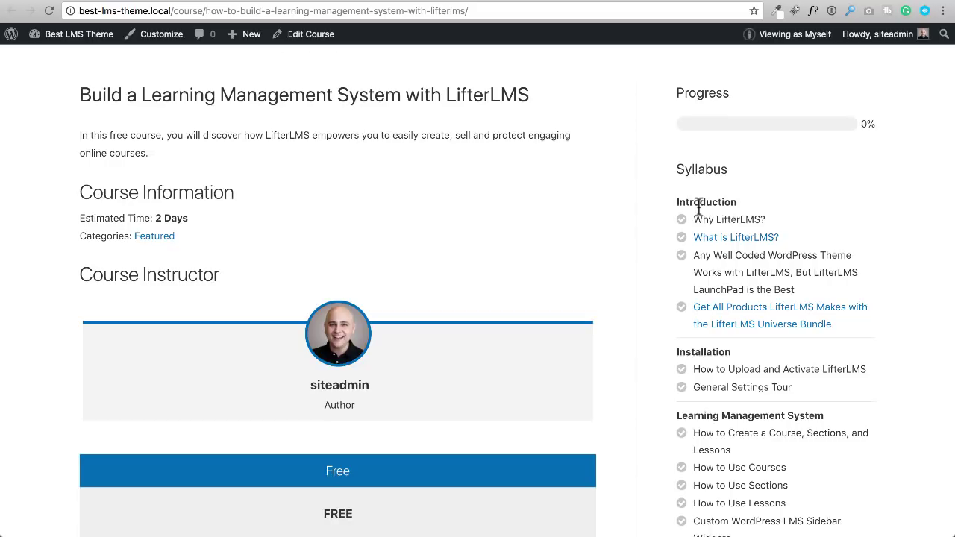
{"action": "scroll", "coordinate": [493, 187], "scroll_direction": "up", "scroll_amount": 2}
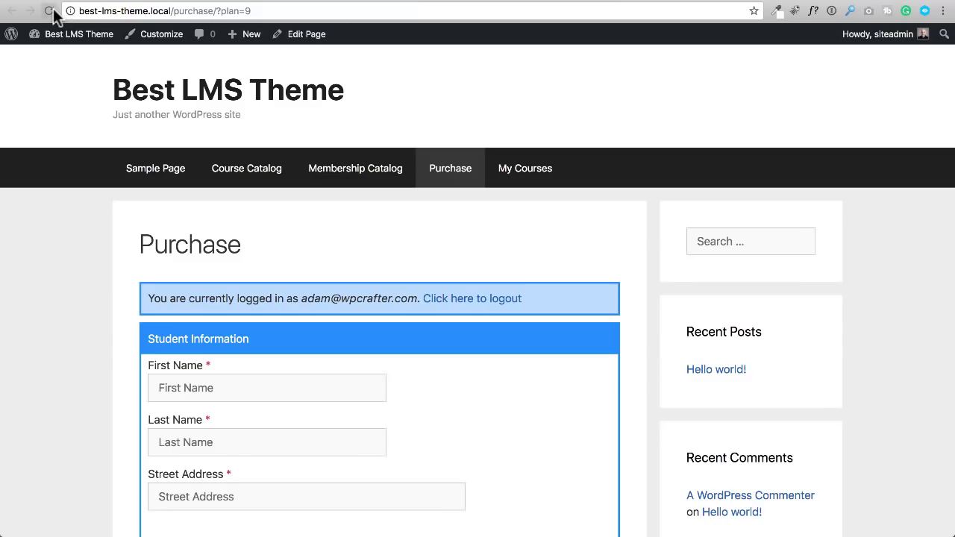
Step: Reload the purchase page and examine the student information form and enrollment confirmation under the Astra theme
{"action": "left_click", "coordinate": [51, 11]}
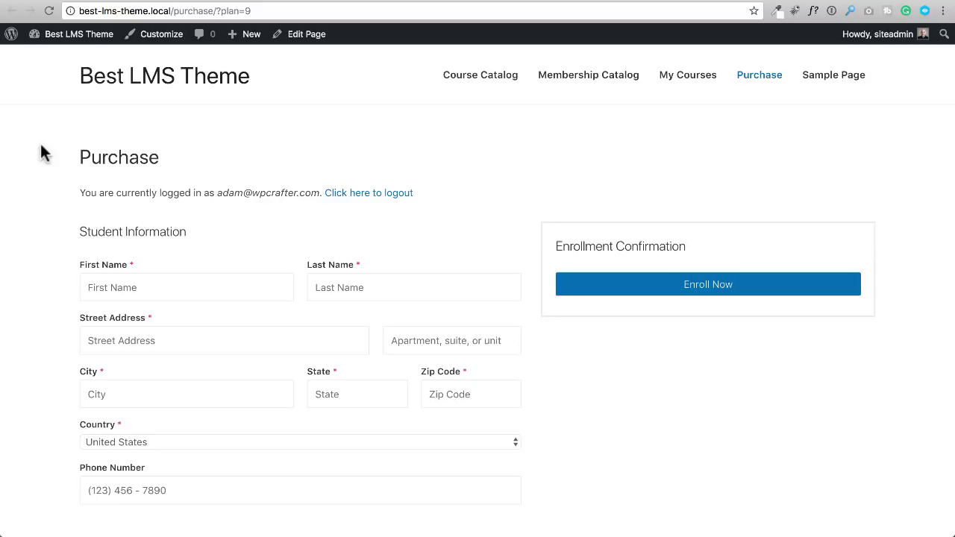
{"action": "scroll", "coordinate": [41, 149], "scroll_direction": "down", "scroll_amount": 2}
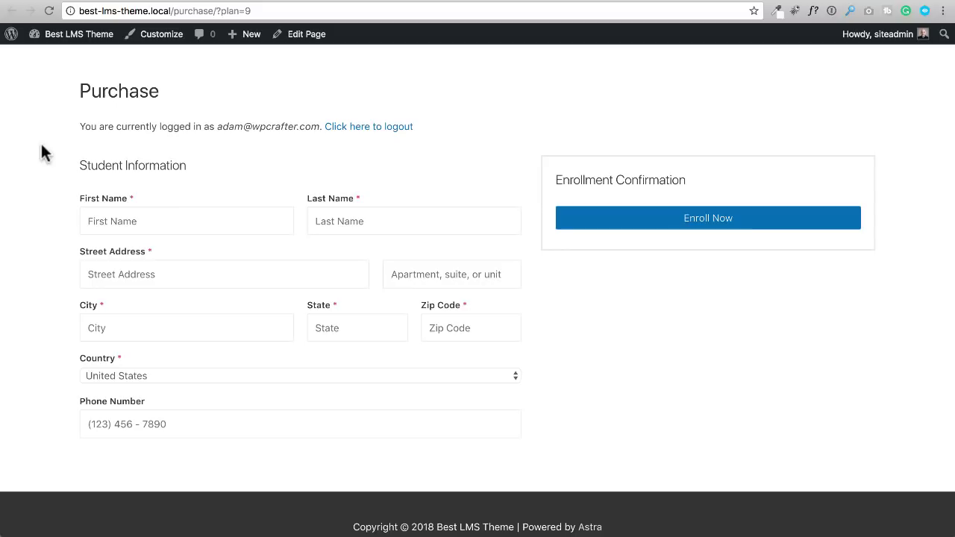
Step: Return to the course page and review its instructor section, enrollment box and lesson list under Astra, checking the purchase page again
{"action": "scroll", "coordinate": [41, 146], "scroll_direction": "up", "scroll_amount": 3}
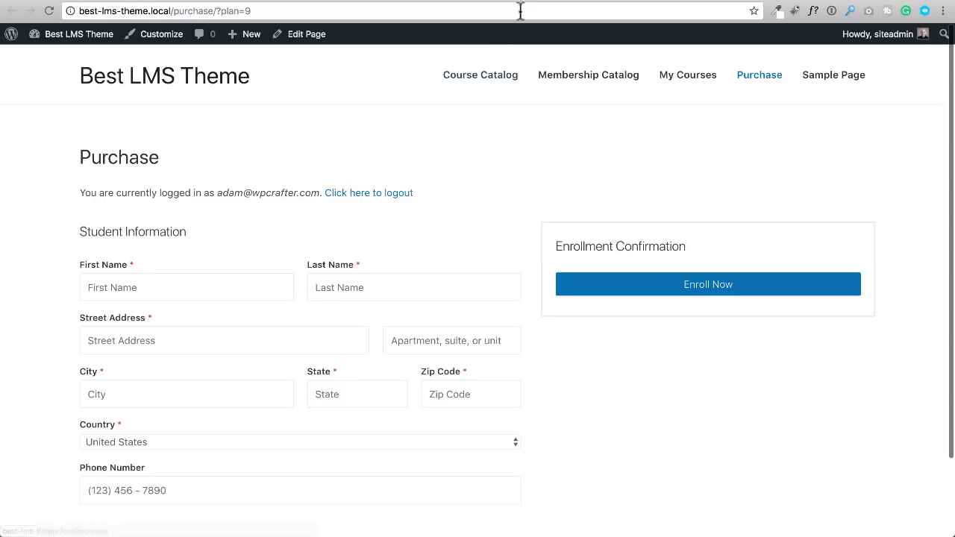
{"action": "key", "text": "super+bracketleft"}
{"action": "scroll", "coordinate": [298, 223], "scroll_direction": "down", "scroll_amount": 3}
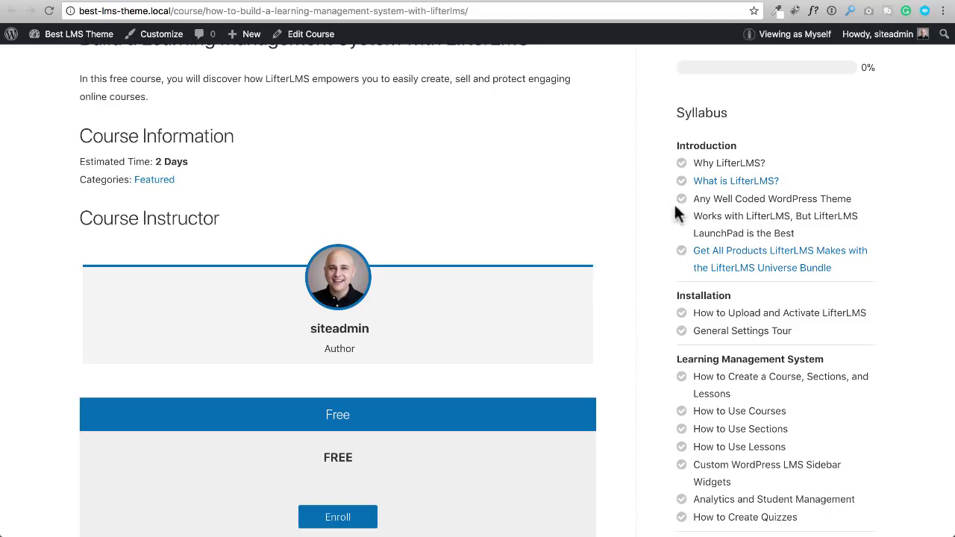
{"action": "scroll", "coordinate": [662, 313], "scroll_direction": "down", "scroll_amount": 5}
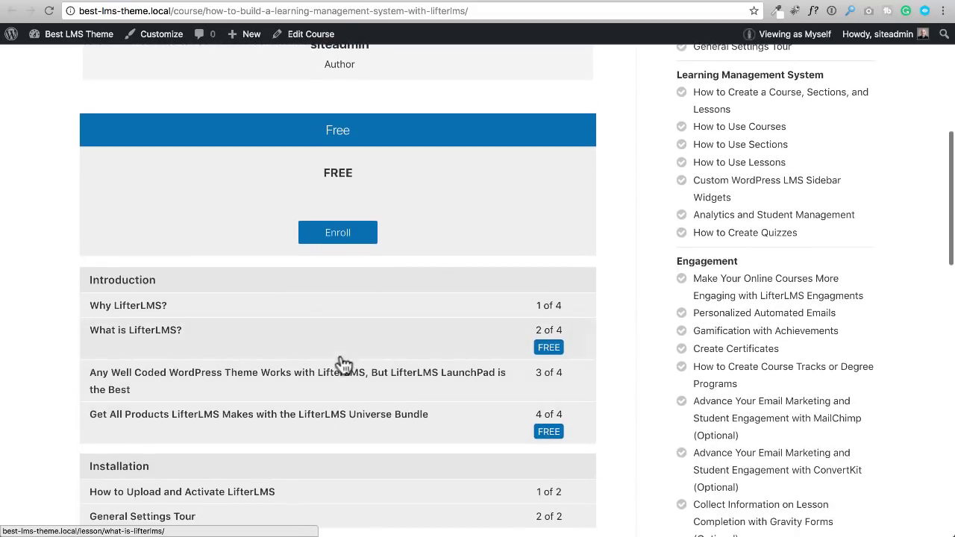
{"action": "scroll", "coordinate": [384, 422], "scroll_direction": "up", "scroll_amount": 1}
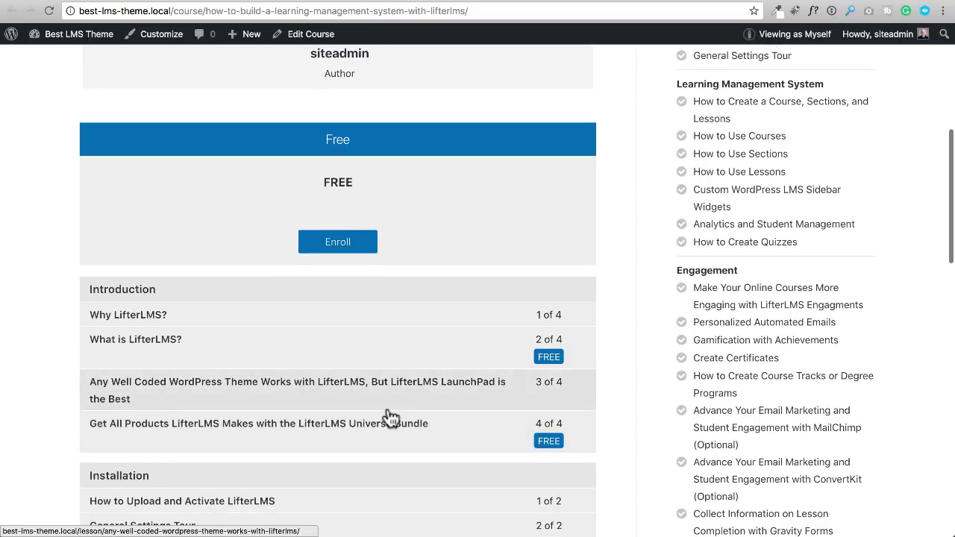
{"action": "scroll", "coordinate": [390, 415], "scroll_direction": "up", "scroll_amount": 7}
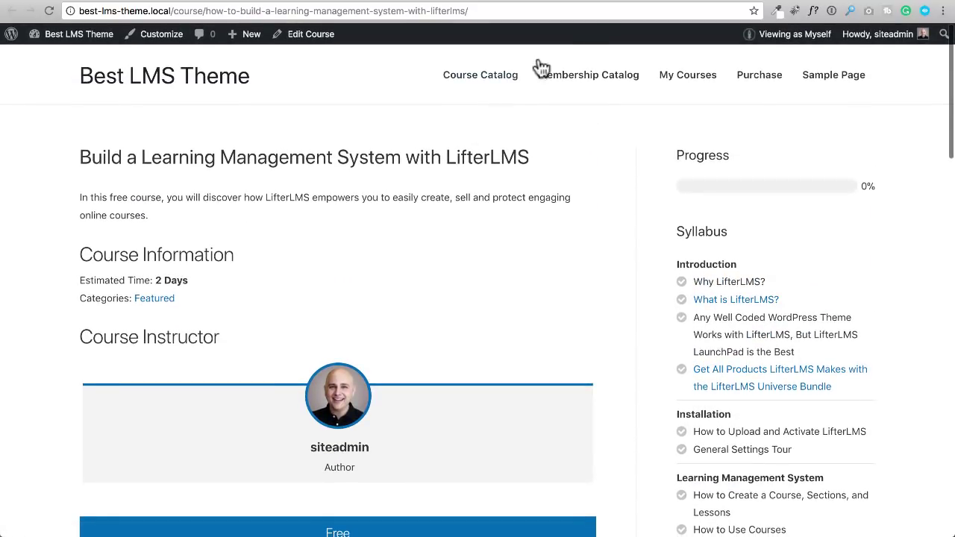
{"action": "left_click", "coordinate": [608, 4]}
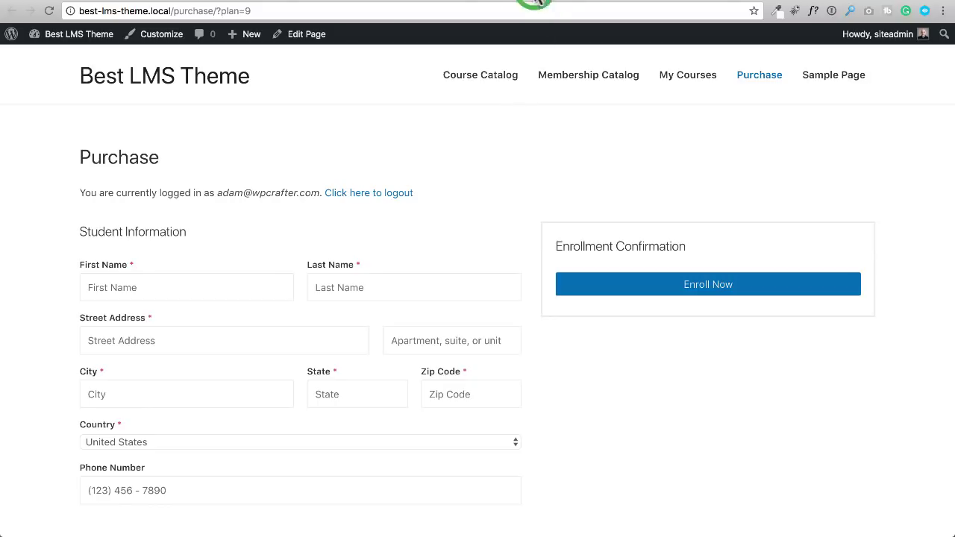
{"action": "left_click", "coordinate": [532, 2]}
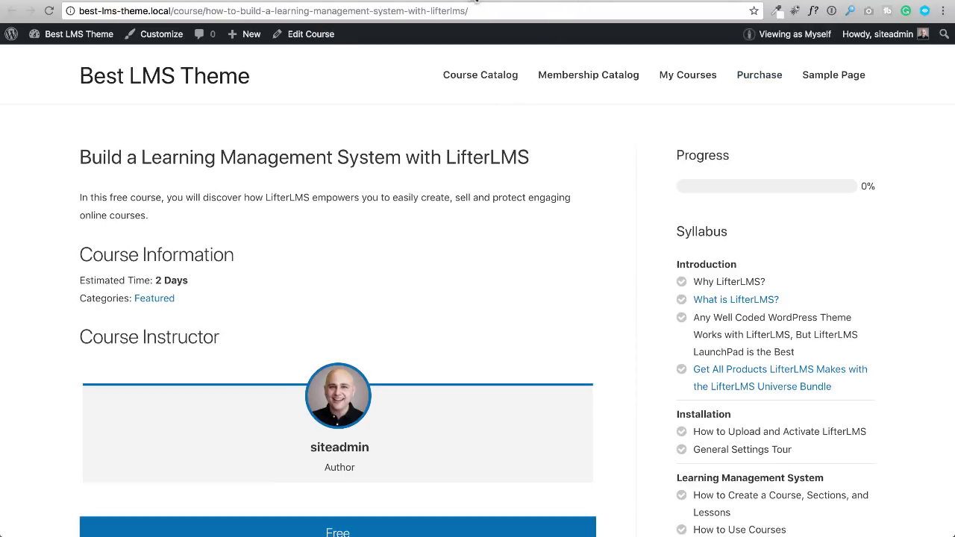
Step: Go back to the site admin, open the installed plugins and highlight the Custom Template for LifterLMS Courses plugin name
{"action": "left_click", "coordinate": [476, 3]}
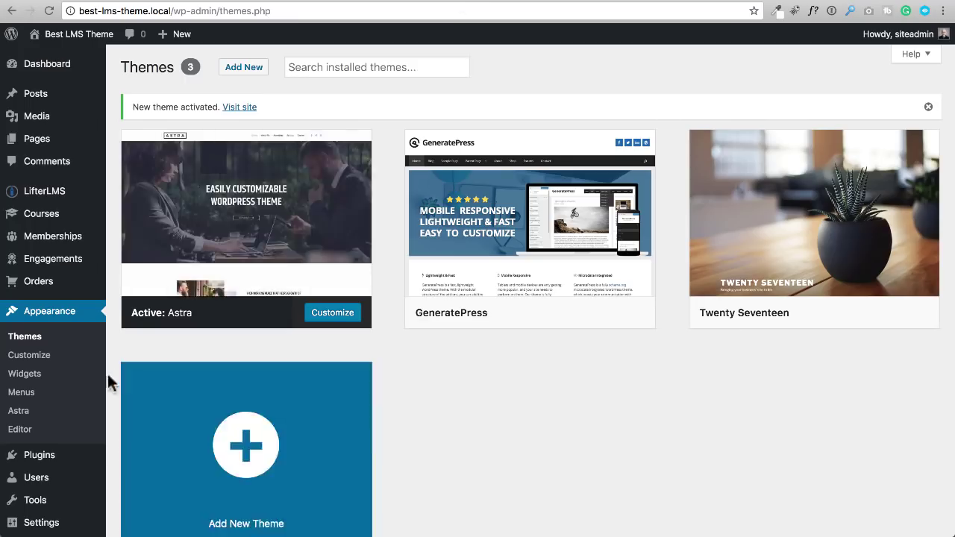
{"action": "left_click", "coordinate": [55, 457]}
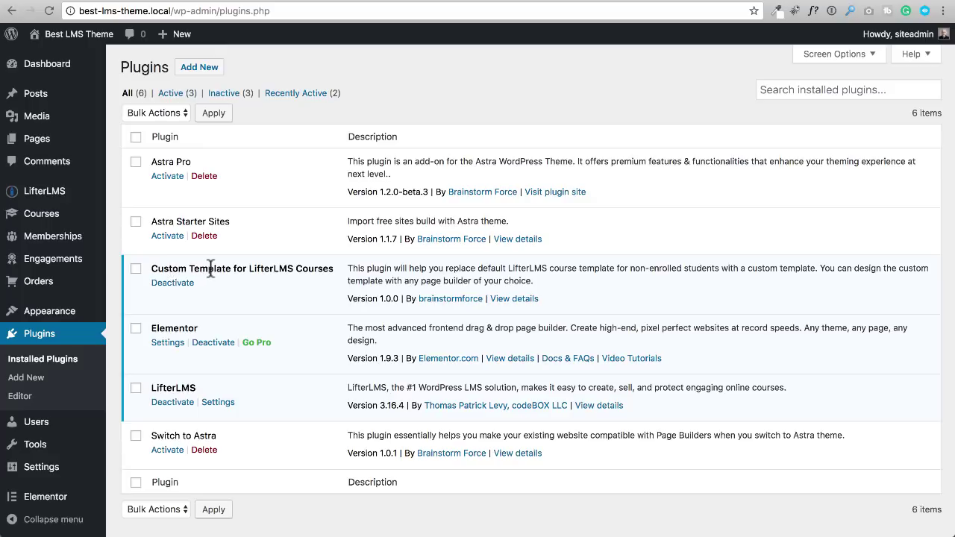
{"action": "left_click_drag", "start_coordinate": [344, 267], "coordinate": [153, 271]}
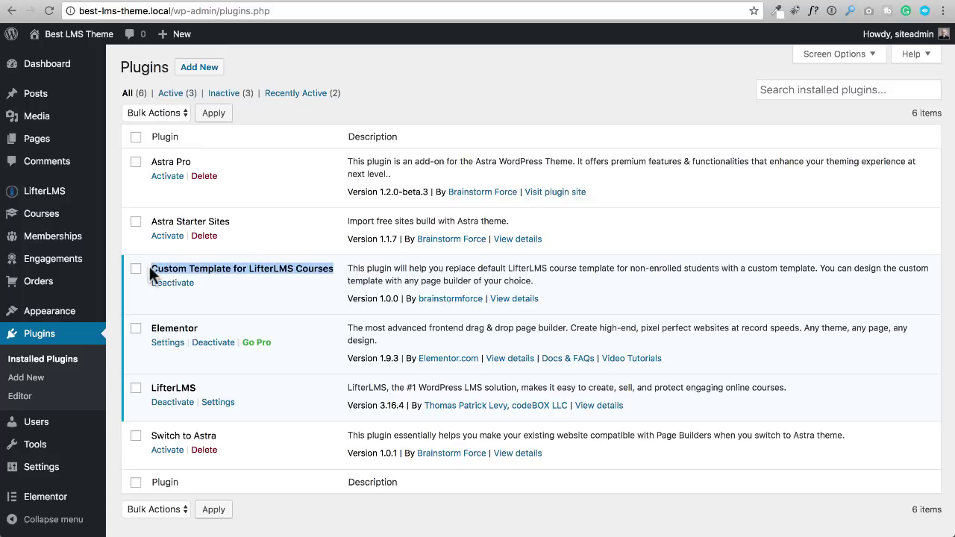
{"action": "left_click", "coordinate": [246, 270]}
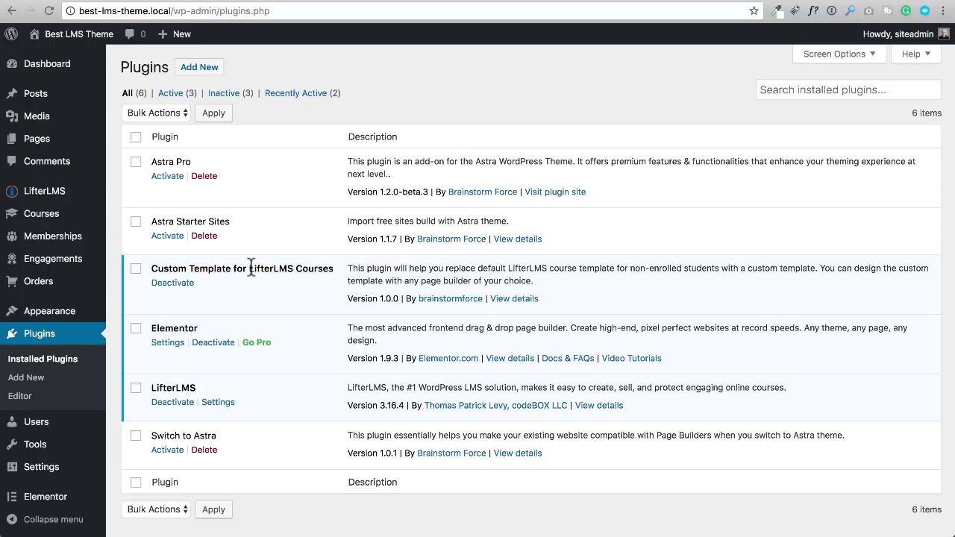
{"action": "left_click_drag", "start_coordinate": [251, 268], "coordinate": [293, 271]}
Step: Open the Permalink Settings page and look over the URL structure options without changing them
{"action": "mouse_move", "coordinate": [91, 319]}
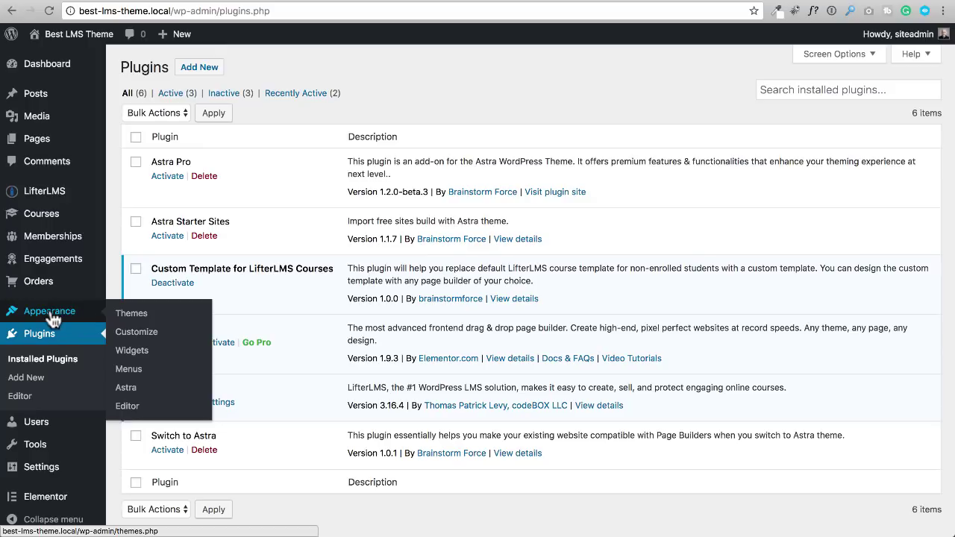
{"action": "scroll", "coordinate": [50, 317], "scroll_direction": "down", "scroll_amount": 1}
{"action": "mouse_move", "coordinate": [42, 465]}
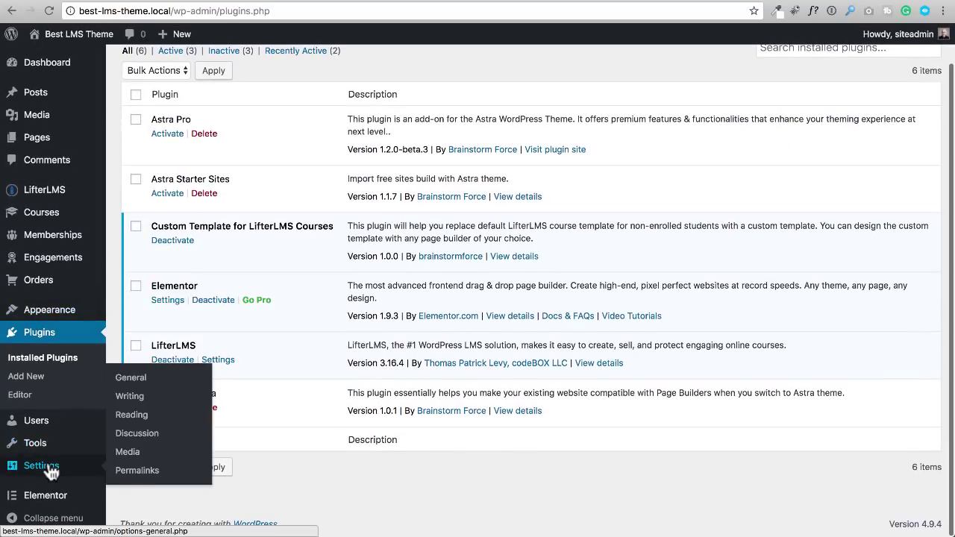
{"action": "left_click", "coordinate": [146, 472]}
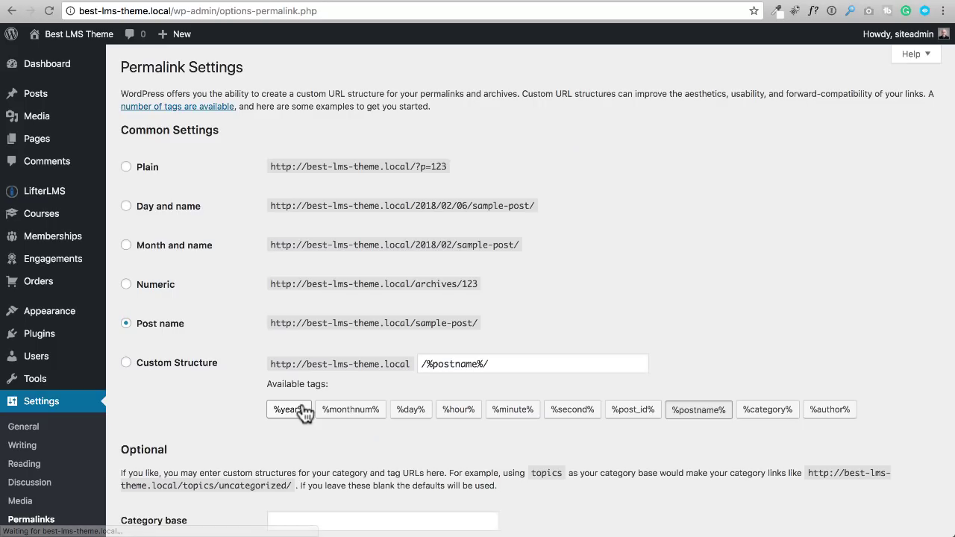
{"action": "scroll", "coordinate": [305, 412], "scroll_direction": "down", "scroll_amount": 4}
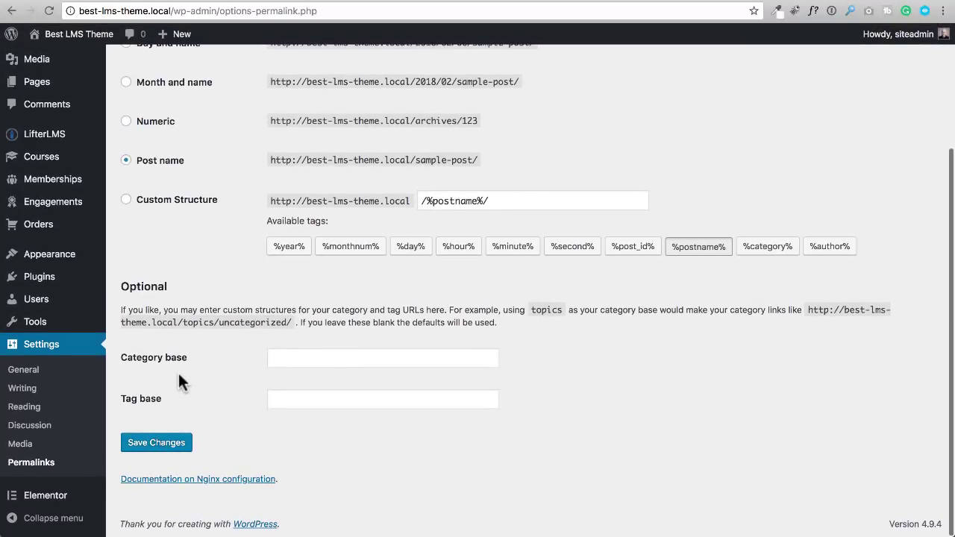
{"action": "scroll", "coordinate": [180, 377], "scroll_direction": "up", "scroll_amount": 2}
{"action": "scroll", "coordinate": [179, 377], "scroll_direction": "up", "scroll_amount": 2}
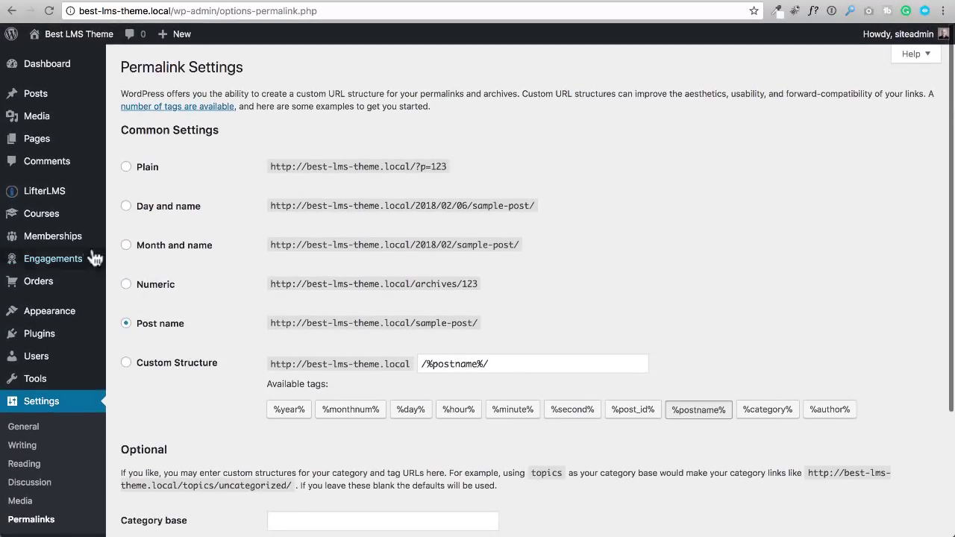
Step: Return to the course page and examine the default template's course description, instructor section, enrollment box and lesson list
{"action": "mouse_move", "coordinate": [103, 251]}
{"action": "left_click", "coordinate": [533, 3]}
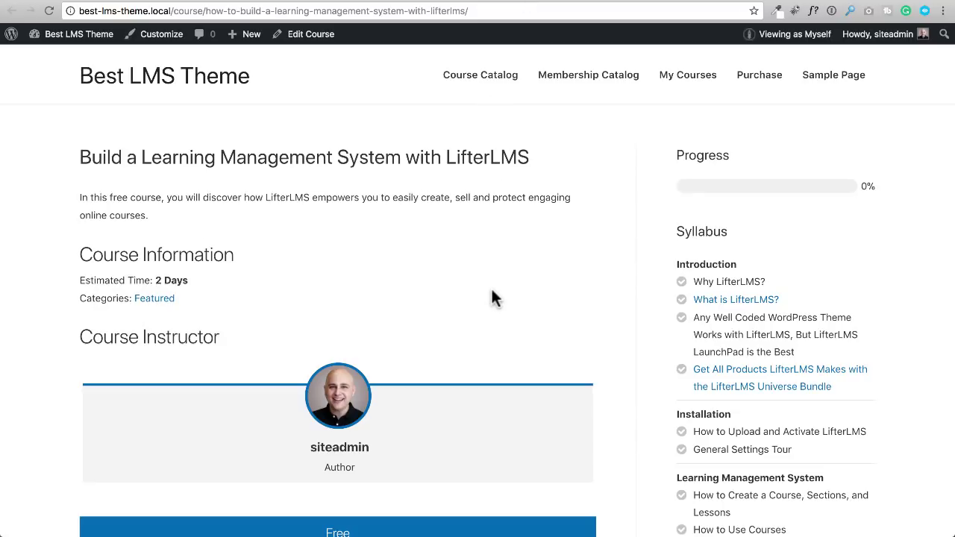
{"action": "scroll", "coordinate": [456, 312], "scroll_direction": "down", "scroll_amount": 3}
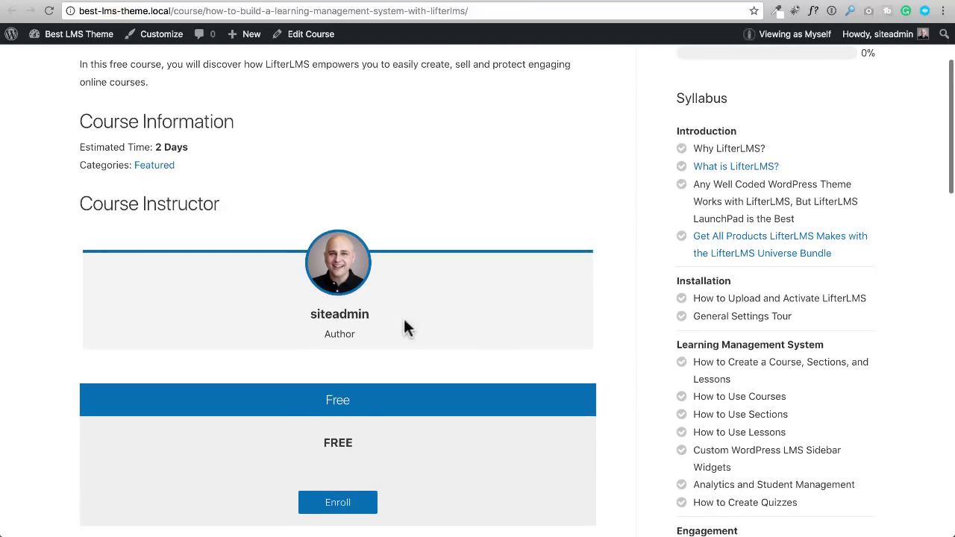
{"action": "left_click", "coordinate": [340, 504]}
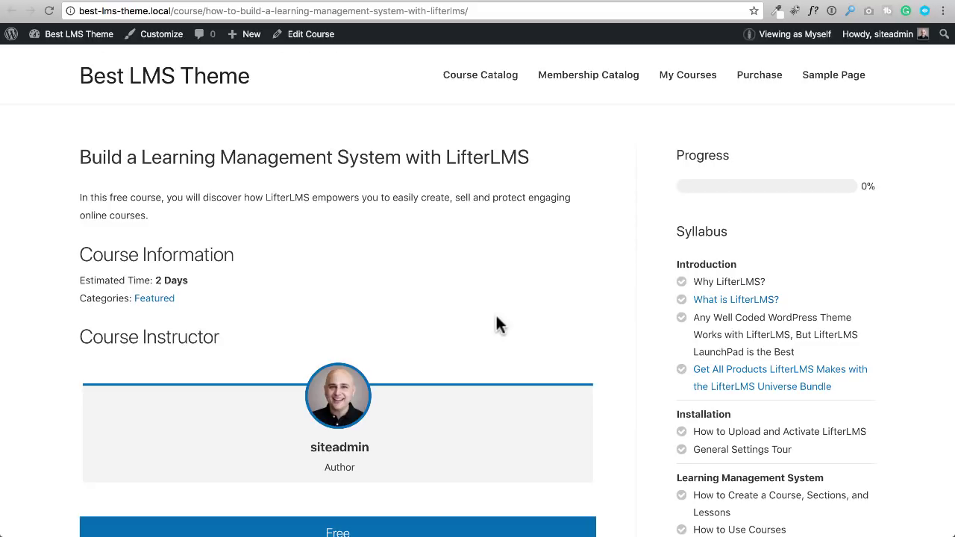
{"action": "left_click_drag", "start_coordinate": [79, 188], "coordinate": [91, 227]}
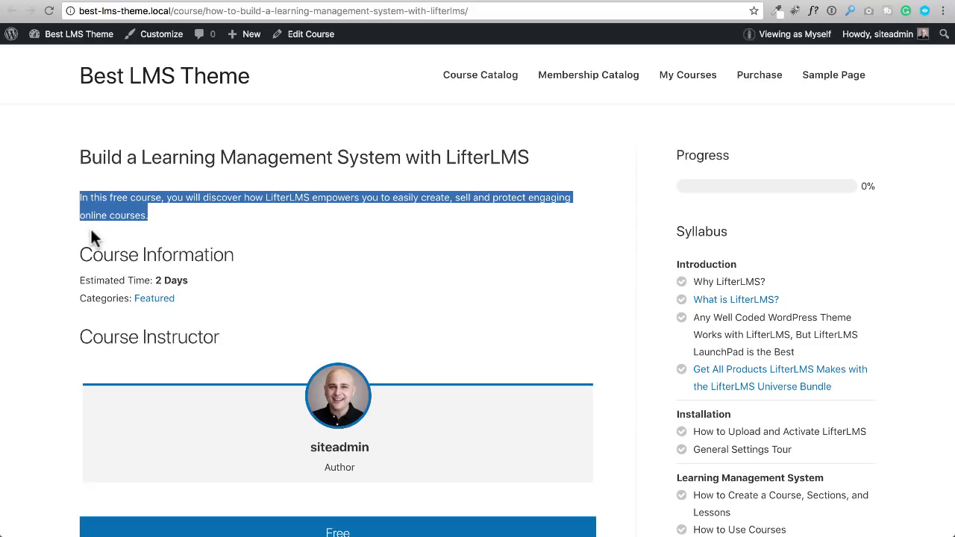
{"action": "scroll", "coordinate": [253, 238], "scroll_direction": "down", "scroll_amount": 9}
{"action": "scroll", "coordinate": [254, 238], "scroll_direction": "down", "scroll_amount": 5}
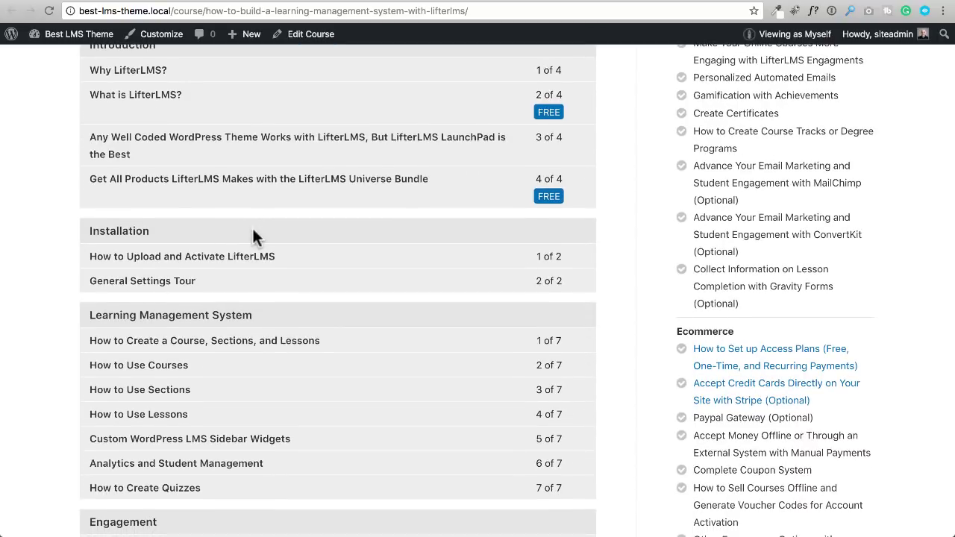
{"action": "scroll", "coordinate": [254, 237], "scroll_direction": "up", "scroll_amount": 6}
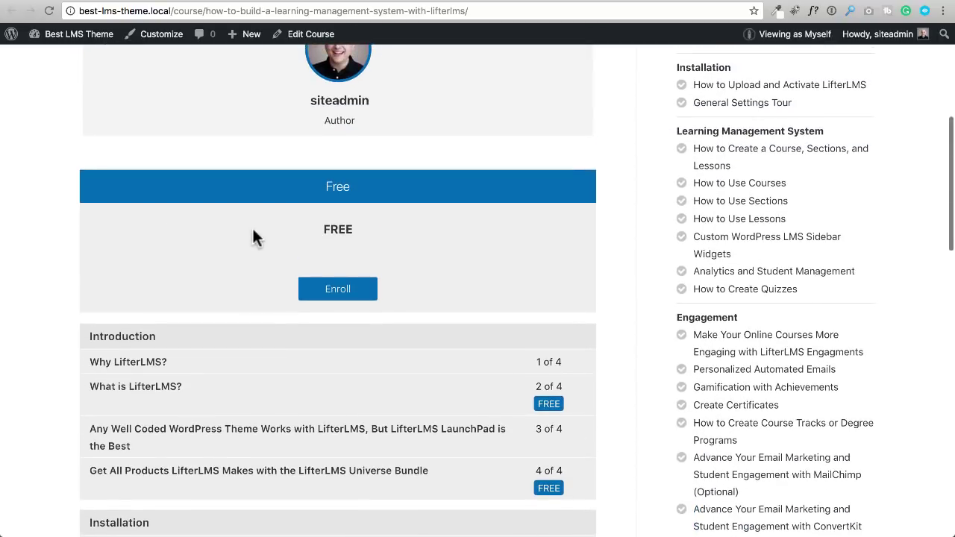
{"action": "scroll", "coordinate": [254, 237], "scroll_direction": "up", "scroll_amount": 7}
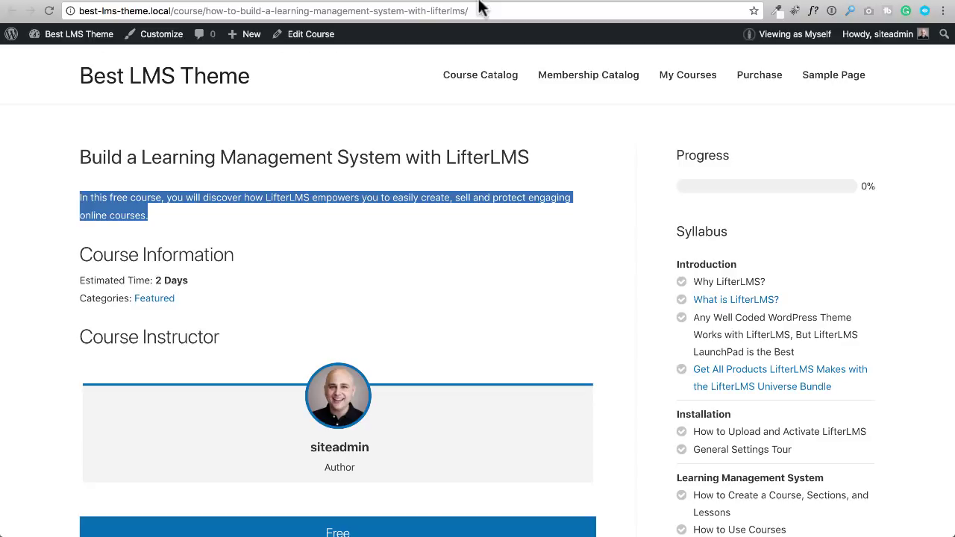
{"action": "key", "text": "ctrl+Tab"}
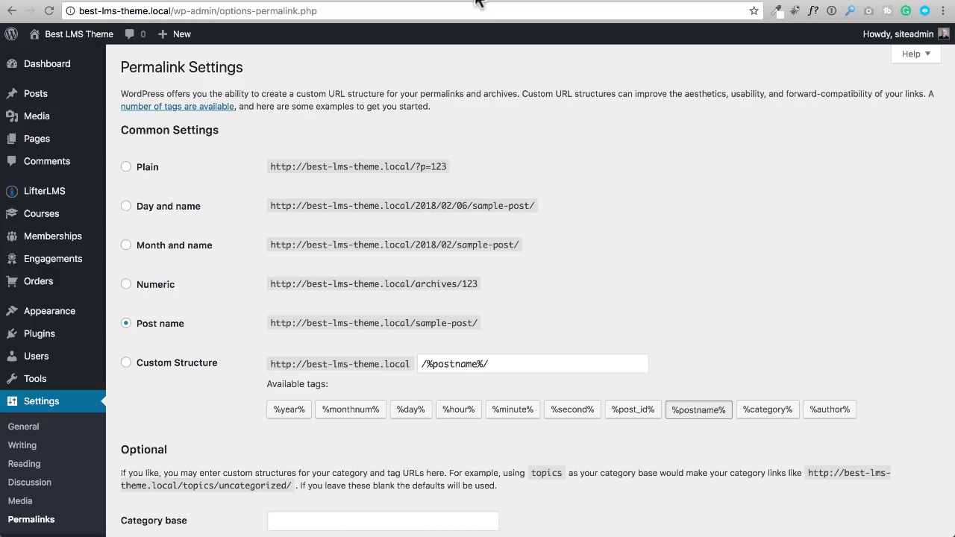
{"action": "key", "text": "ctrl+shift+Tab"}
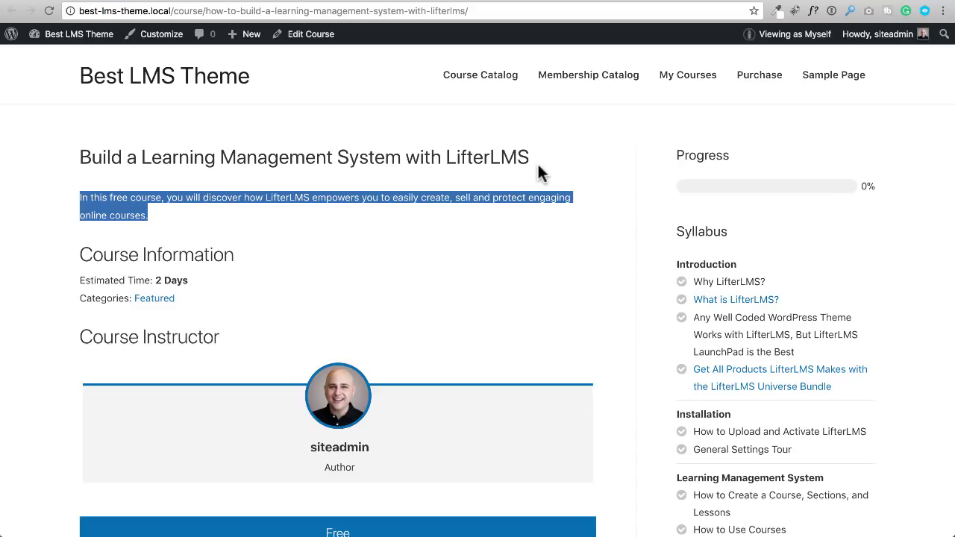
{"action": "left_click", "coordinate": [411, 221]}
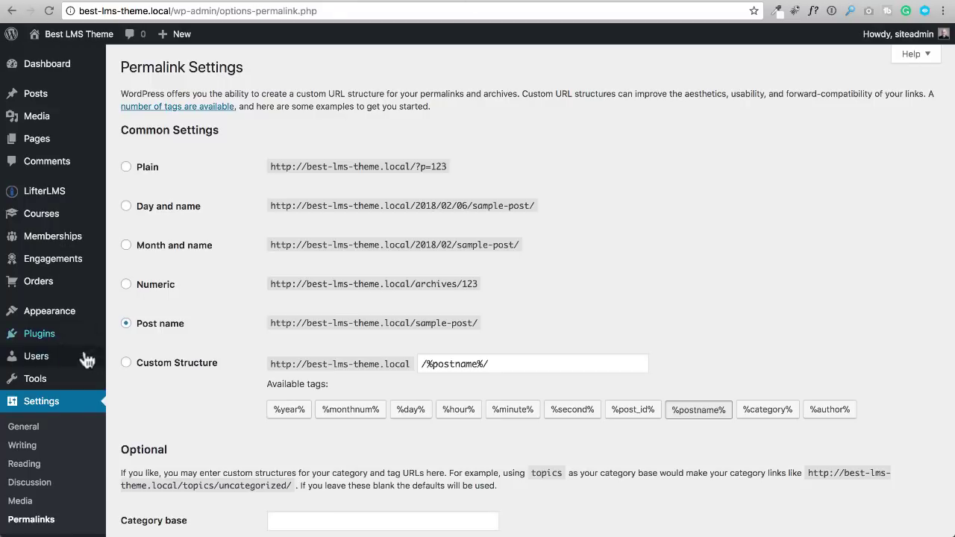
Step: Open the Learn LifterLMS template from the course custom templates for editing
{"action": "mouse_move", "coordinate": [41, 221]}
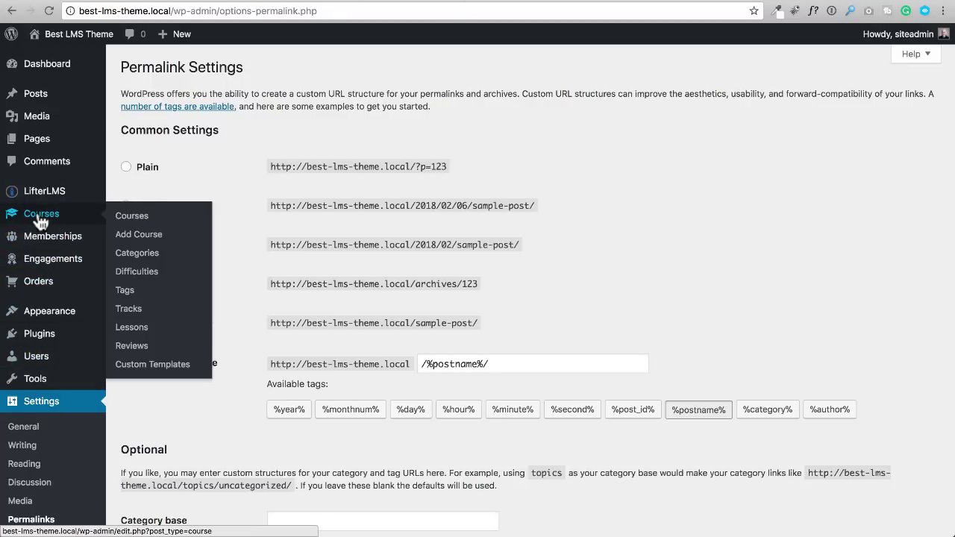
{"action": "left_click", "coordinate": [157, 364]}
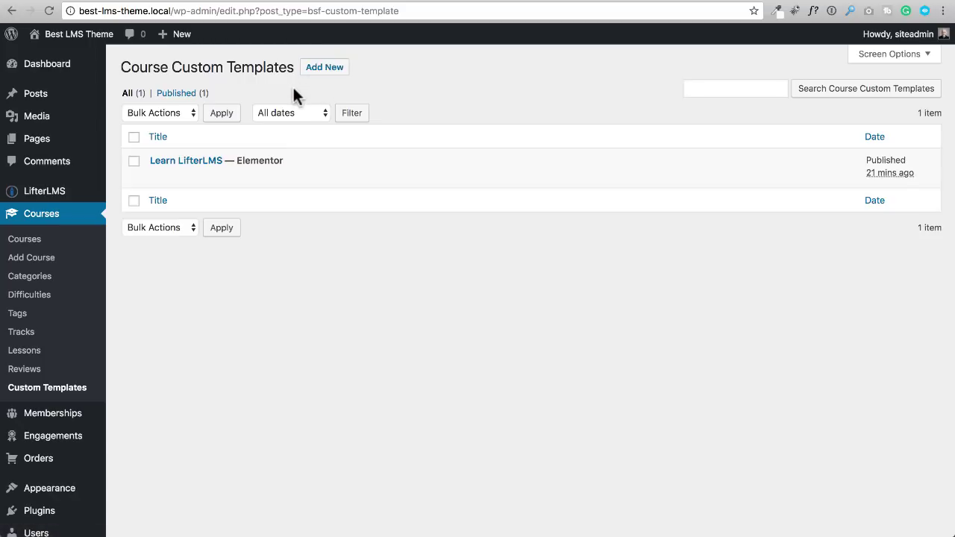
{"action": "left_click", "coordinate": [191, 166]}
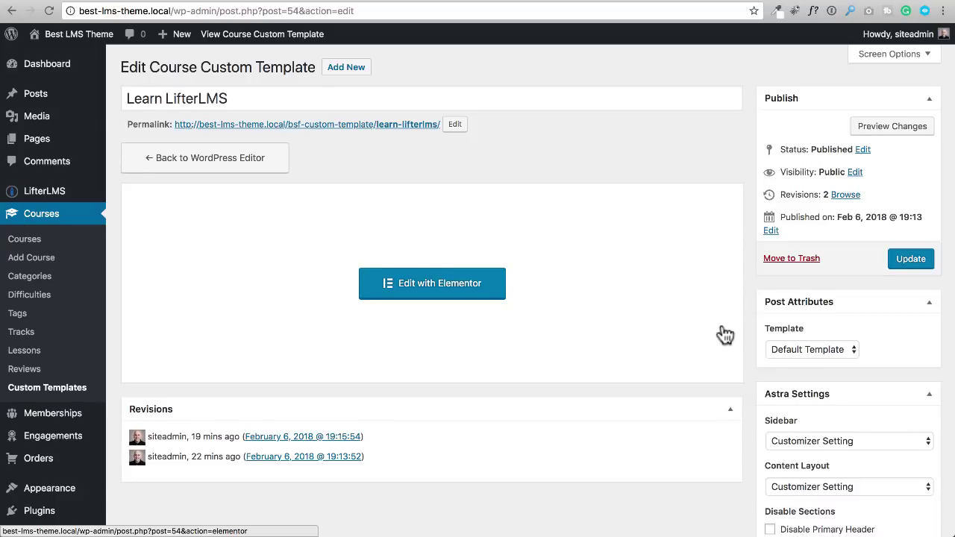
{"action": "scroll", "coordinate": [724, 333], "scroll_direction": "down", "scroll_amount": 2}
{"action": "scroll", "coordinate": [724, 333], "scroll_direction": "up", "scroll_amount": 2}
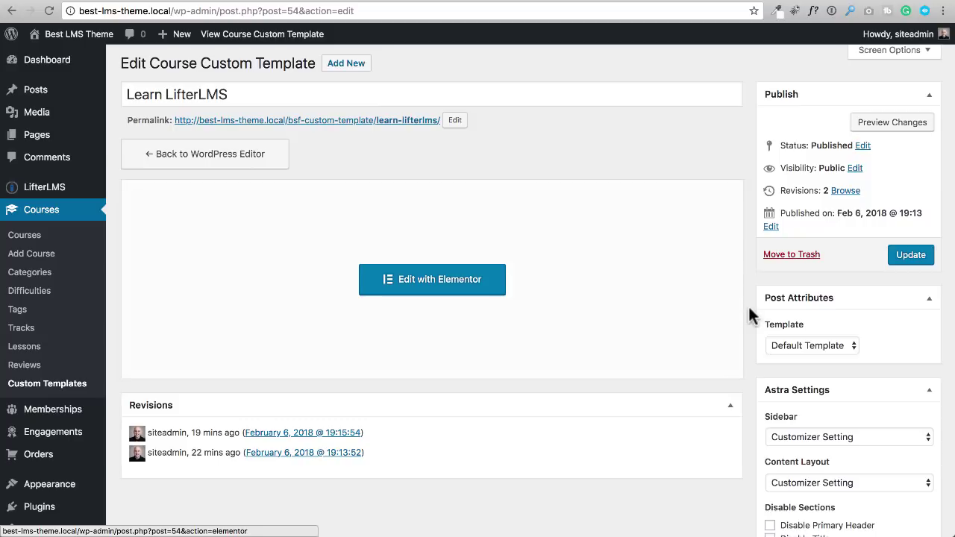
Step: In the template's Astra Settings, set the sidebar to No Sidebar and the content layout to Full Width / Stretched
{"action": "scroll", "coordinate": [750, 313], "scroll_direction": "down", "scroll_amount": 3}
{"action": "scroll", "coordinate": [748, 304], "scroll_direction": "down", "scroll_amount": 1}
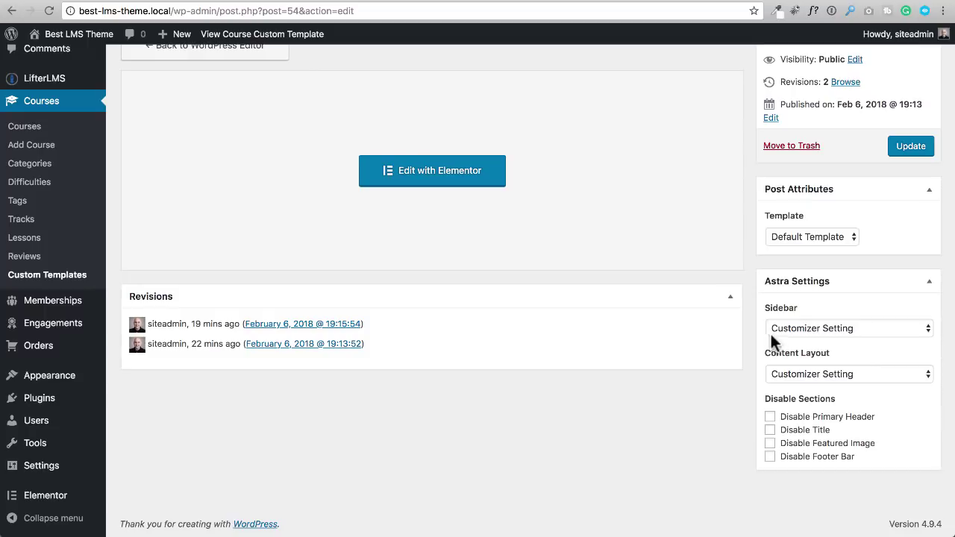
{"action": "left_click", "coordinate": [819, 328]}
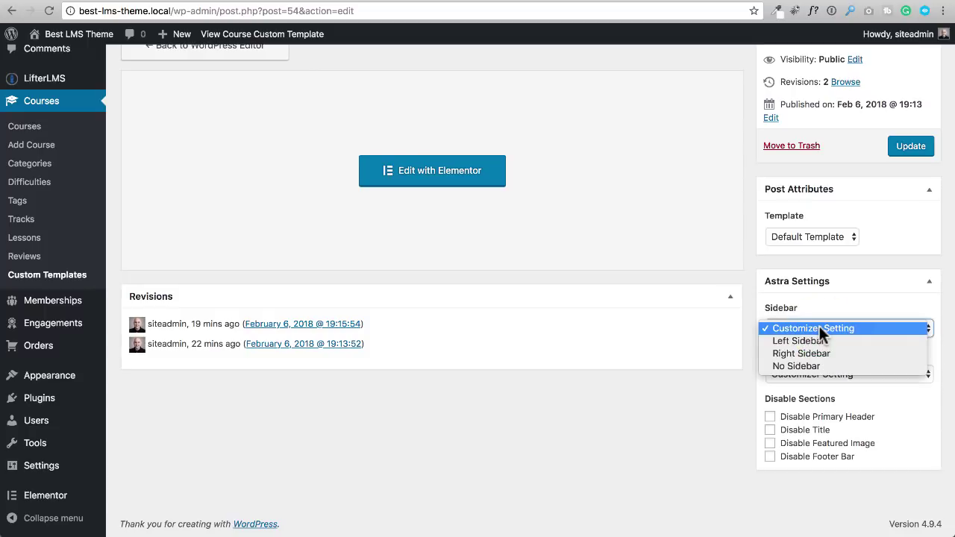
{"action": "left_click", "coordinate": [794, 366]}
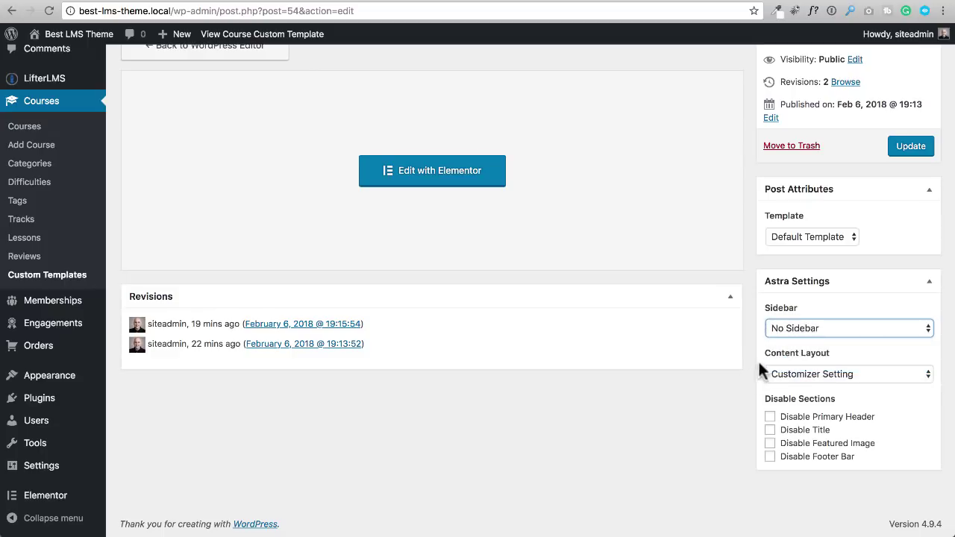
{"action": "left_click", "coordinate": [806, 367]}
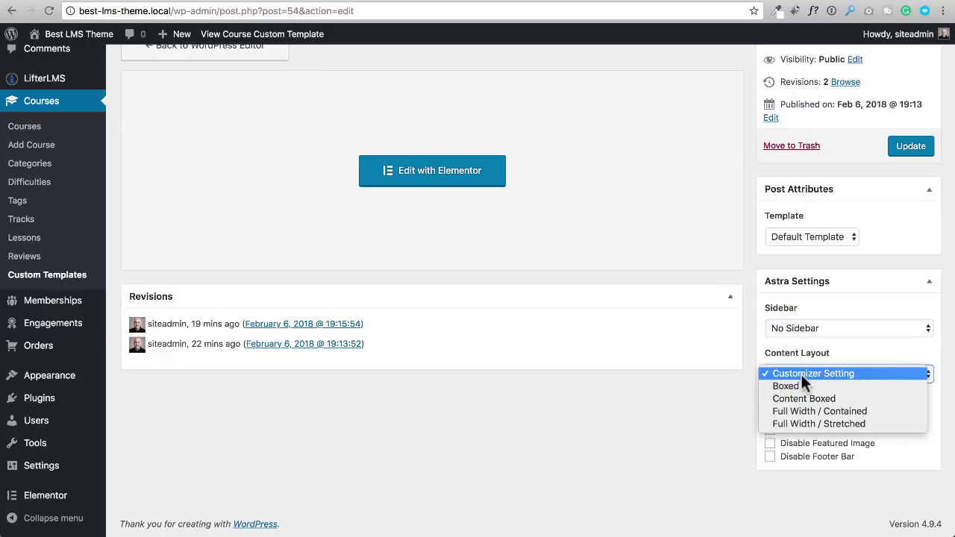
{"action": "left_click", "coordinate": [803, 422]}
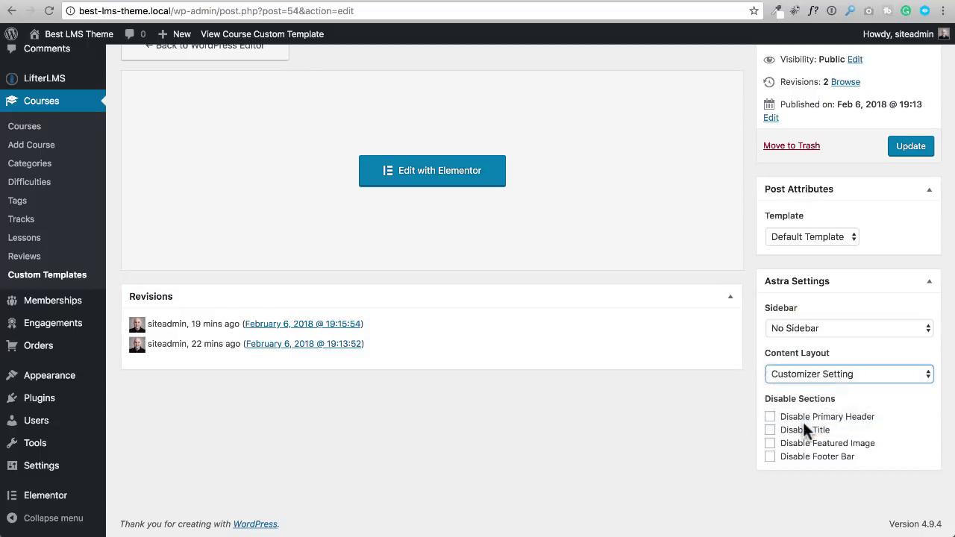
Step: Update the Learn LifterLMS template and open its page to check the full-width layout, returning to the template editor
{"action": "scroll", "coordinate": [739, 411], "scroll_direction": "up", "scroll_amount": 3}
{"action": "left_click", "coordinate": [908, 262]}
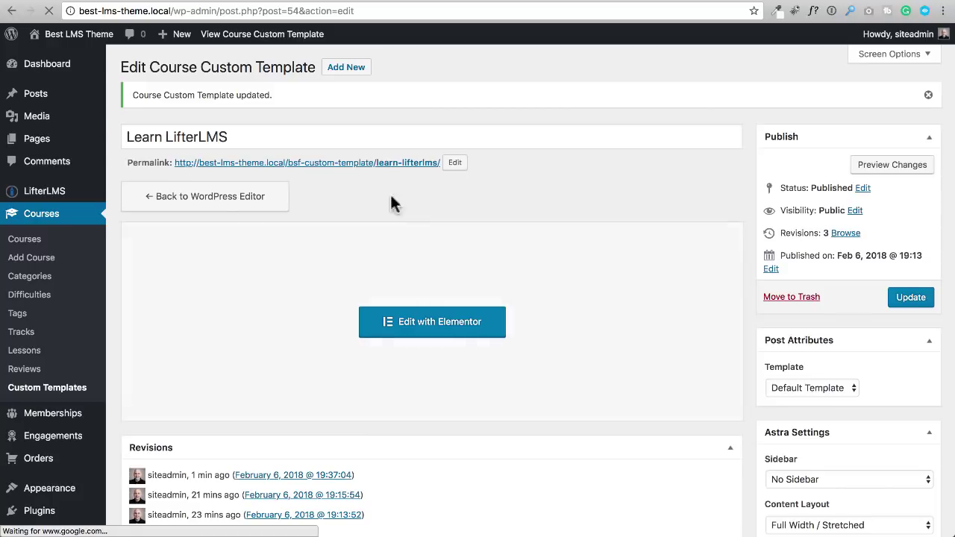
{"action": "left_click", "coordinate": [333, 163]}
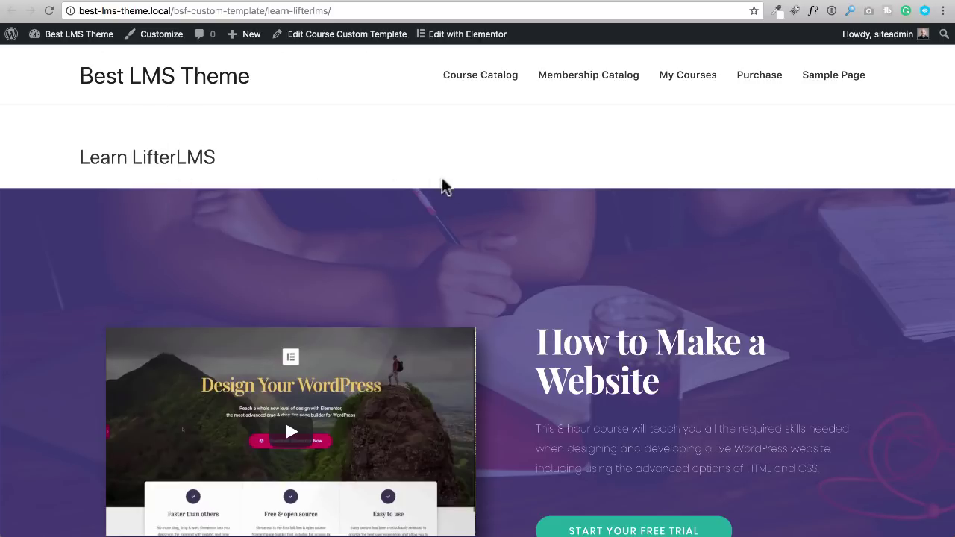
{"action": "scroll", "coordinate": [455, 198], "scroll_direction": "down", "scroll_amount": 5}
{"action": "scroll", "coordinate": [458, 200], "scroll_direction": "down", "scroll_amount": 3}
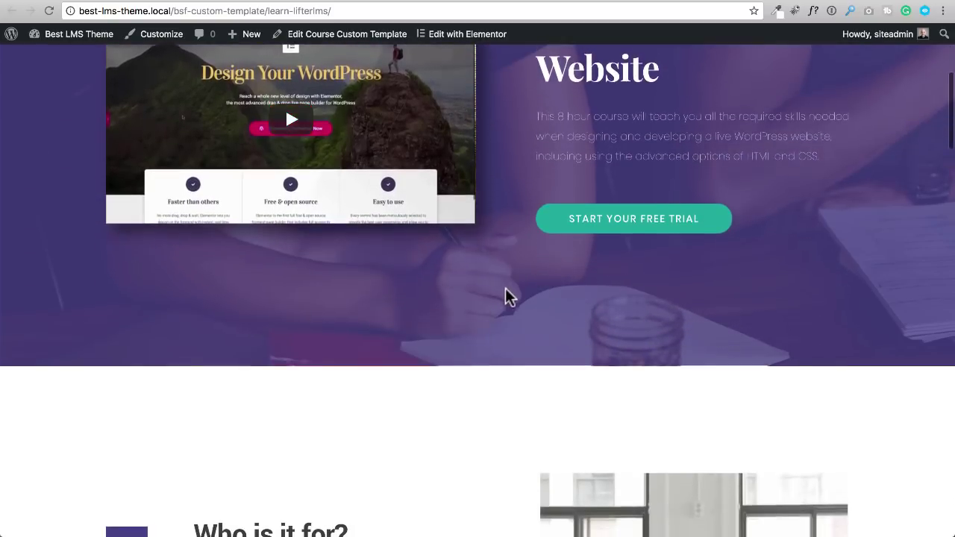
{"action": "scroll", "coordinate": [509, 299], "scroll_direction": "up", "scroll_amount": 6}
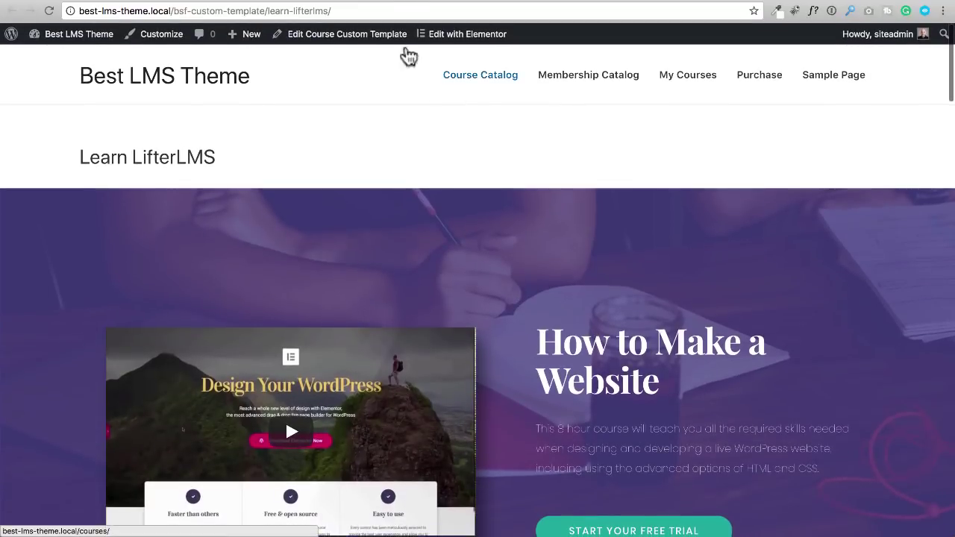
{"action": "left_click", "coordinate": [443, 2]}
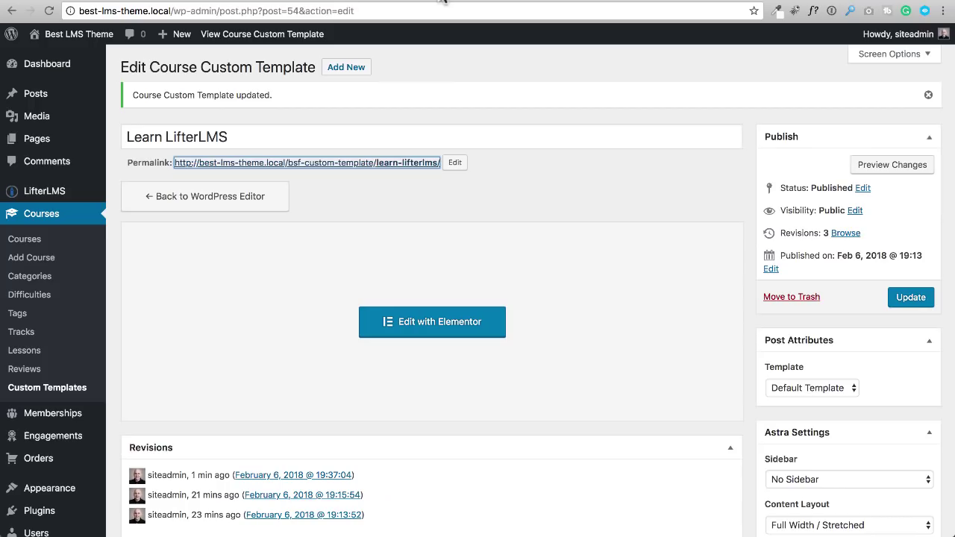
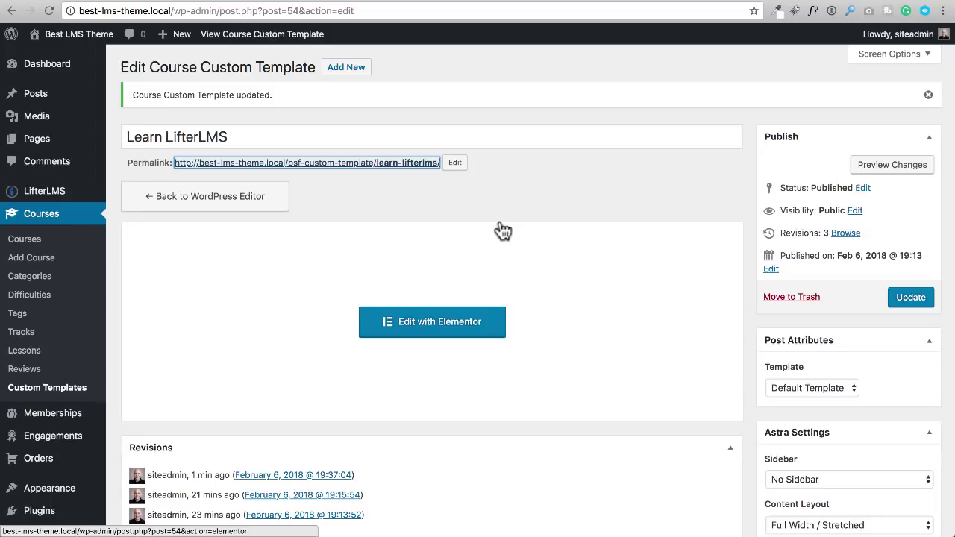
Step: Disable the title in the template's Astra Settings and update the template
{"action": "left_click", "coordinate": [376, 203]}
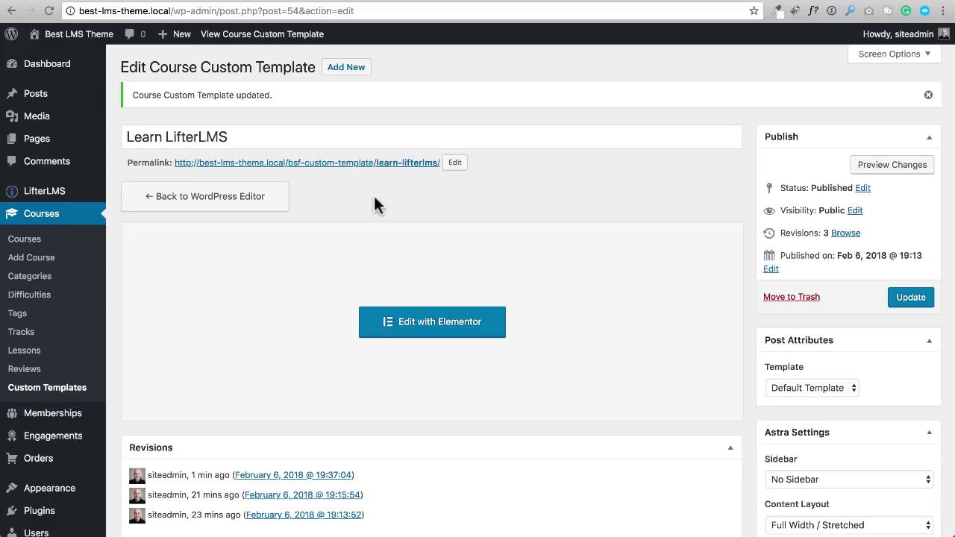
{"action": "scroll", "coordinate": [685, 417], "scroll_direction": "down", "scroll_amount": 3}
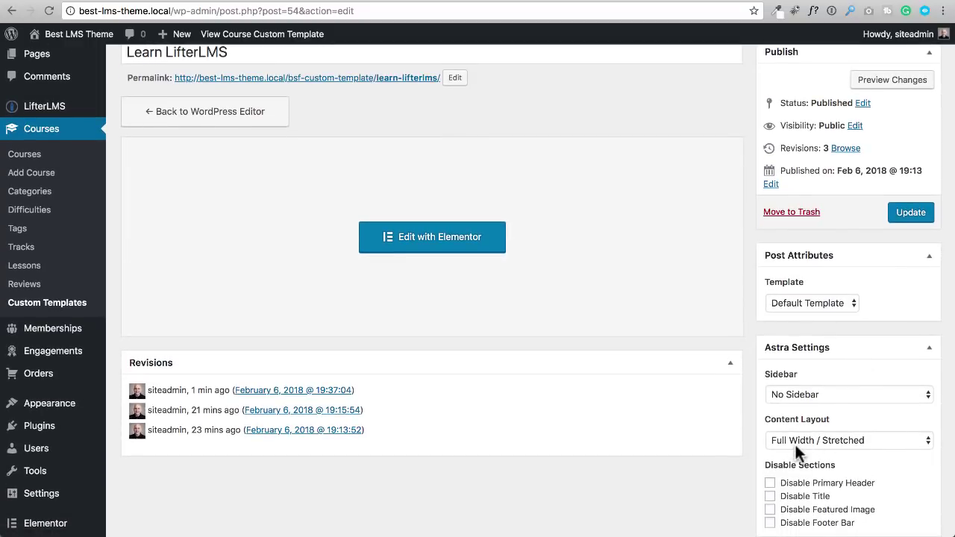
{"action": "scroll", "coordinate": [747, 422], "scroll_direction": "up", "scroll_amount": 3}
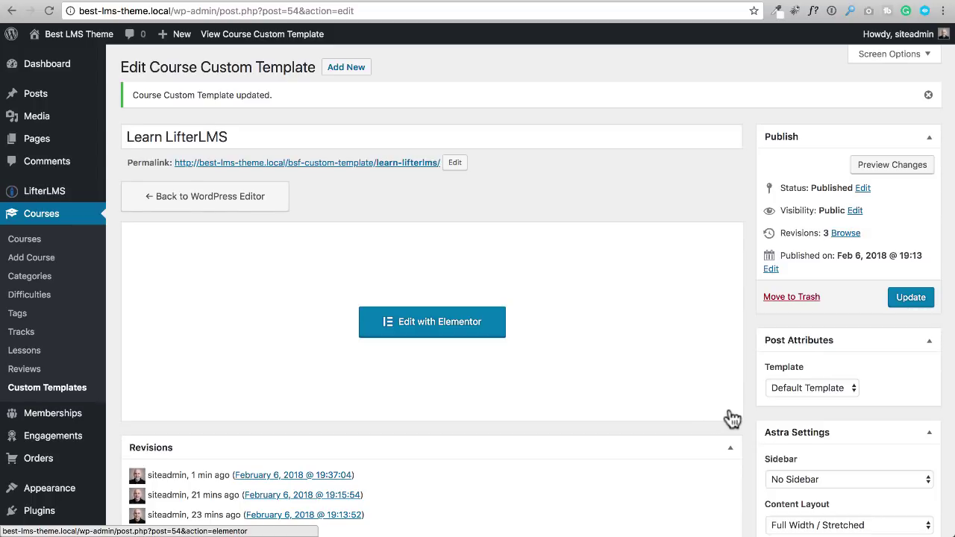
{"action": "scroll", "coordinate": [733, 416], "scroll_direction": "down", "scroll_amount": 4}
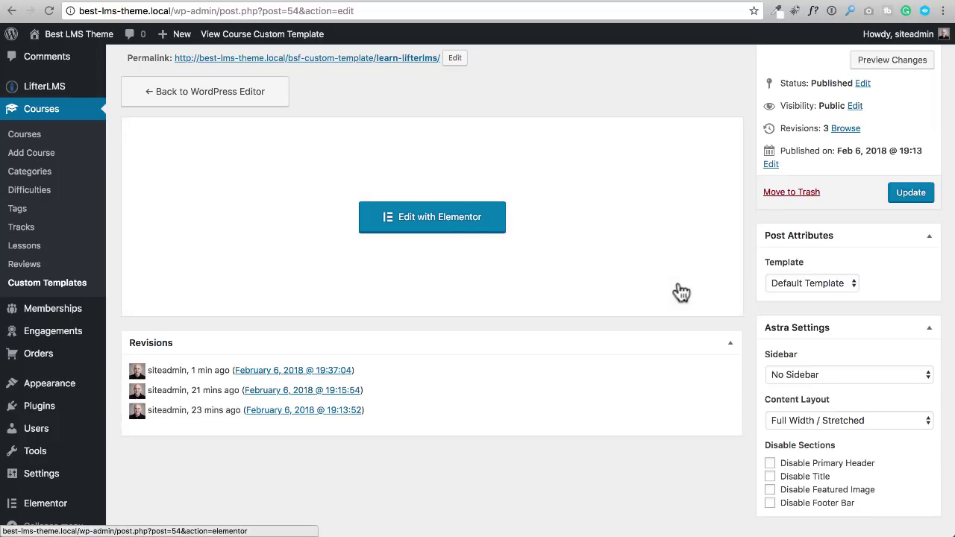
{"action": "scroll", "coordinate": [745, 390], "scroll_direction": "down", "scroll_amount": 2}
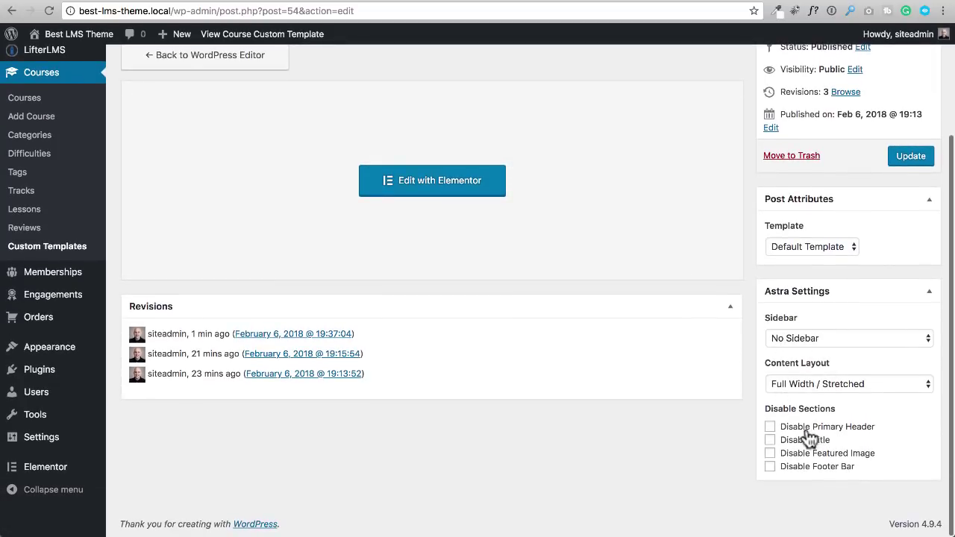
{"action": "left_click", "coordinate": [769, 440]}
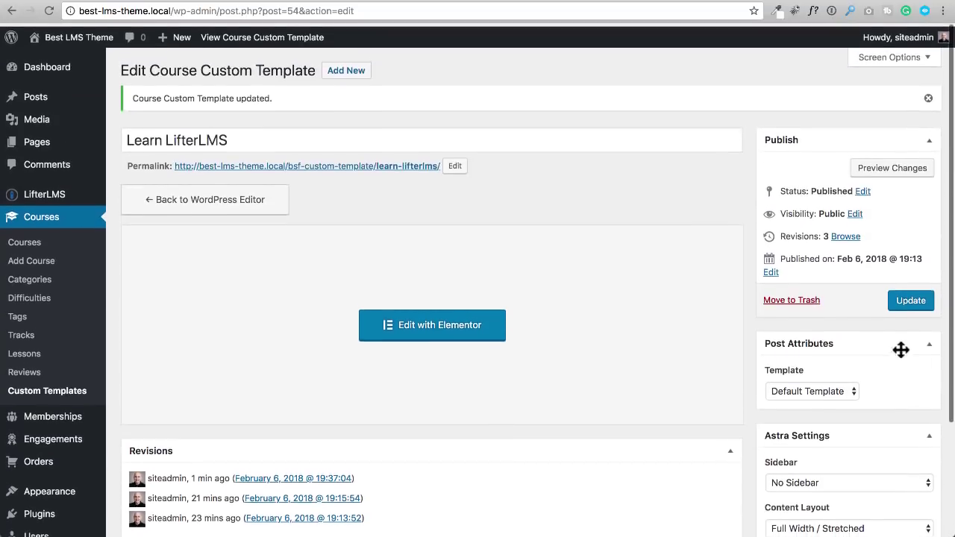
{"action": "left_click", "coordinate": [909, 305]}
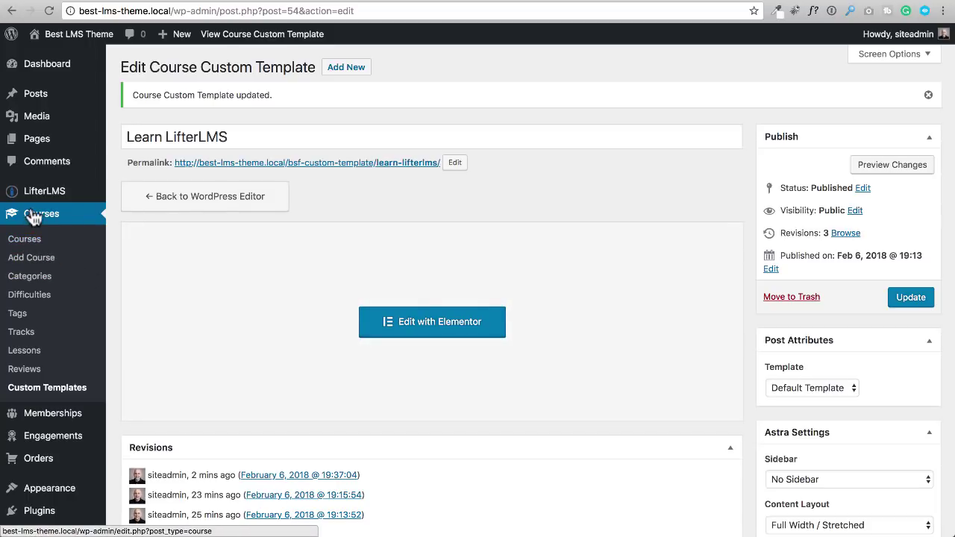
Step: Open the Build a Learning Management System with LifterLMS course for editing and select Learn LifterLMS as its custom template
{"action": "left_click", "coordinate": [26, 242]}
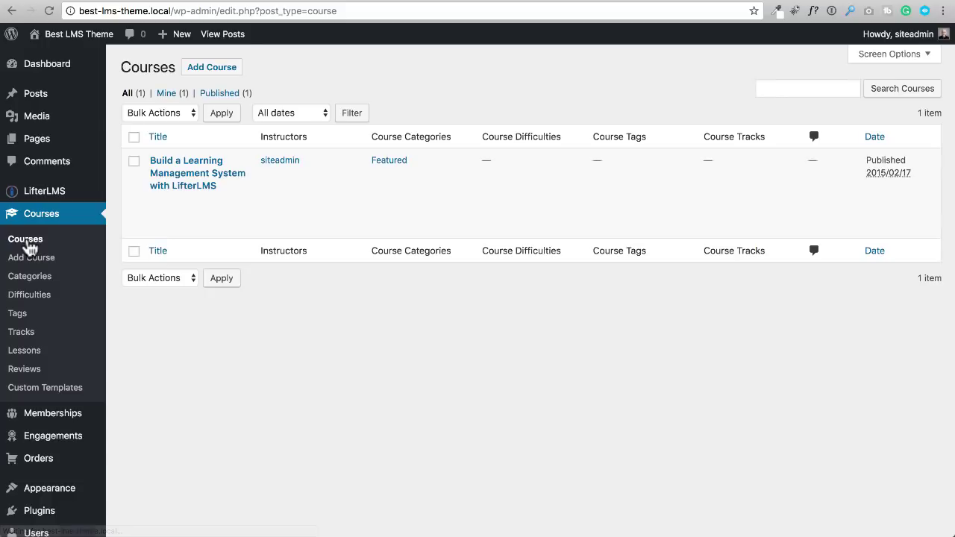
{"action": "left_click", "coordinate": [190, 178]}
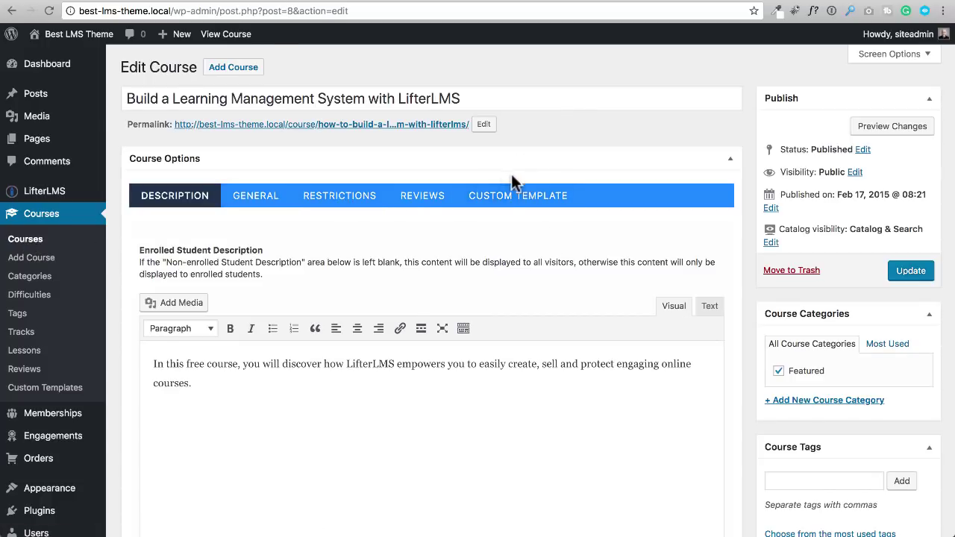
{"action": "left_click", "coordinate": [508, 198]}
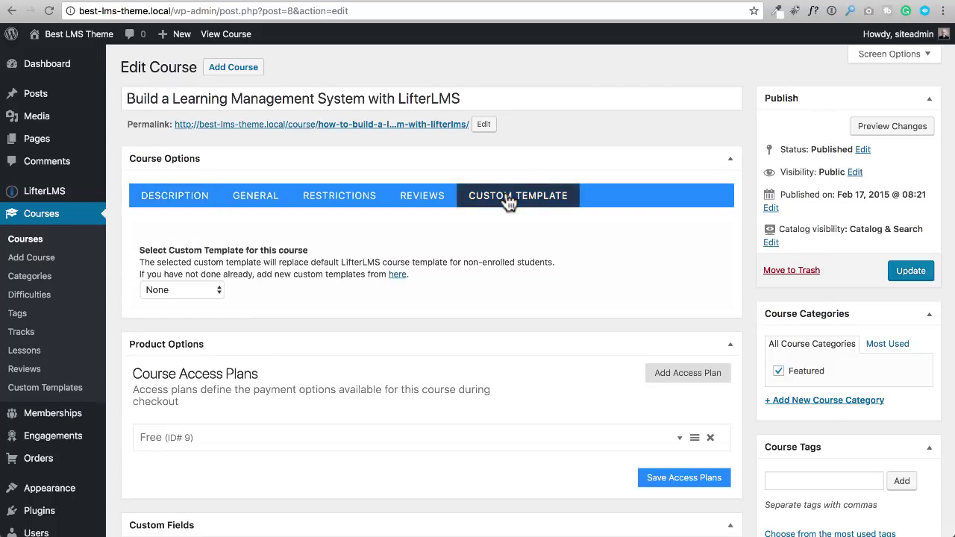
{"action": "left_click", "coordinate": [202, 289]}
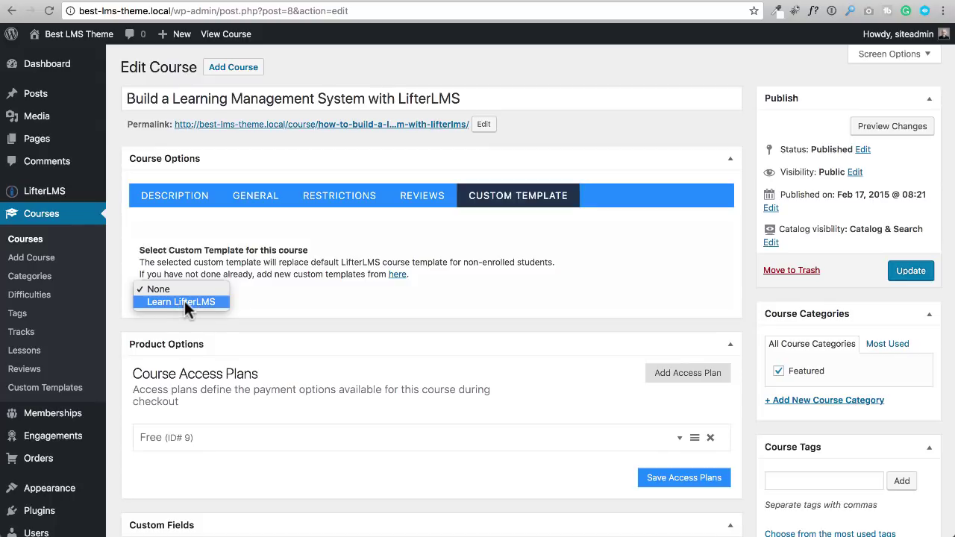
{"action": "left_click", "coordinate": [184, 301]}
{"action": "left_click", "coordinate": [275, 298]}
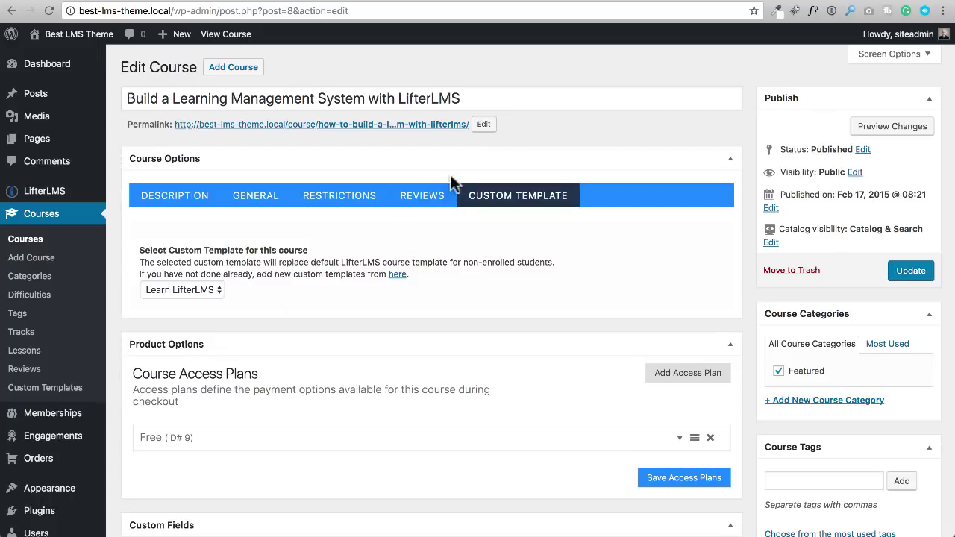
Step: Look over the top of the custom template page, then the default course page down to its enrollment box
{"action": "left_click", "coordinate": [505, 3]}
{"action": "scroll", "coordinate": [362, 239], "scroll_direction": "down", "scroll_amount": 2}
{"action": "scroll", "coordinate": [366, 250], "scroll_direction": "up", "scroll_amount": 2}
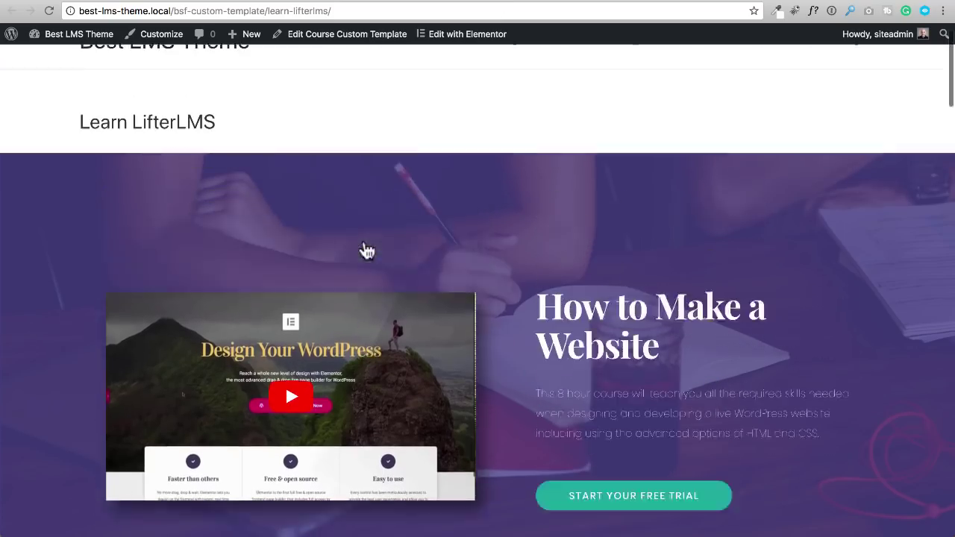
{"action": "left_click", "coordinate": [565, 4]}
{"action": "scroll", "coordinate": [307, 254], "scroll_direction": "down", "scroll_amount": 3}
{"action": "scroll", "coordinate": [295, 348], "scroll_direction": "down", "scroll_amount": 1}
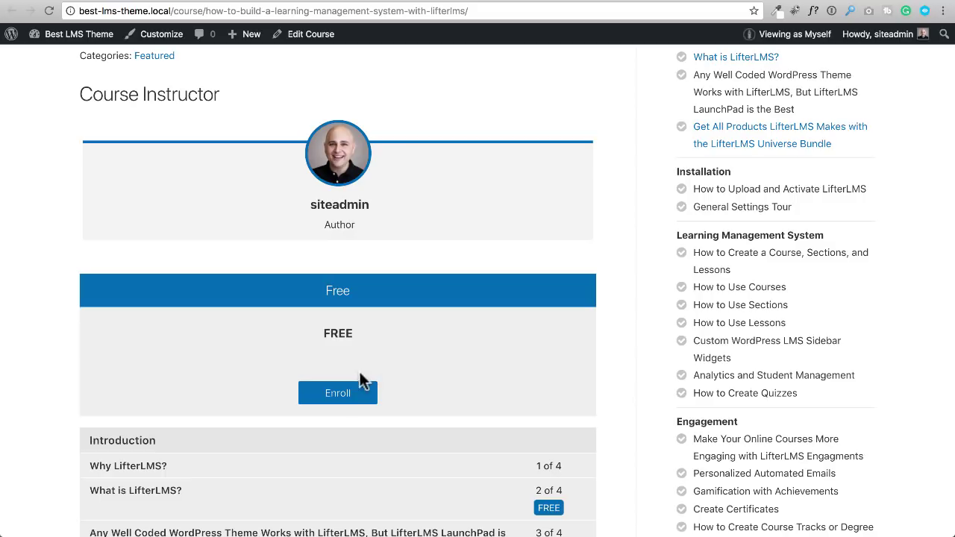
Step: Inspect the Enroll button's link options on the course page and bring up its purchase page in a separate tab
{"action": "left_click", "coordinate": [337, 397]}
{"action": "right_click", "coordinate": [338, 394]}
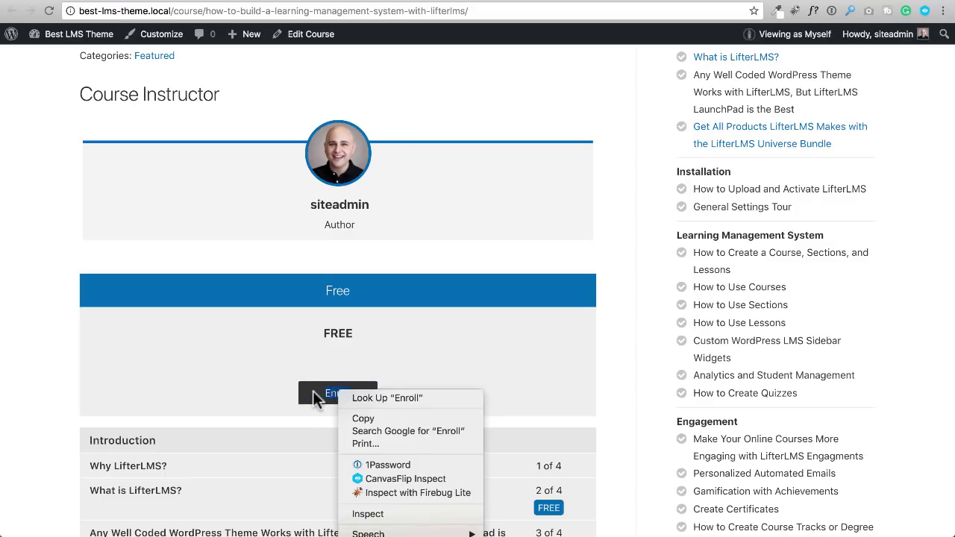
{"action": "left_click", "coordinate": [271, 397]}
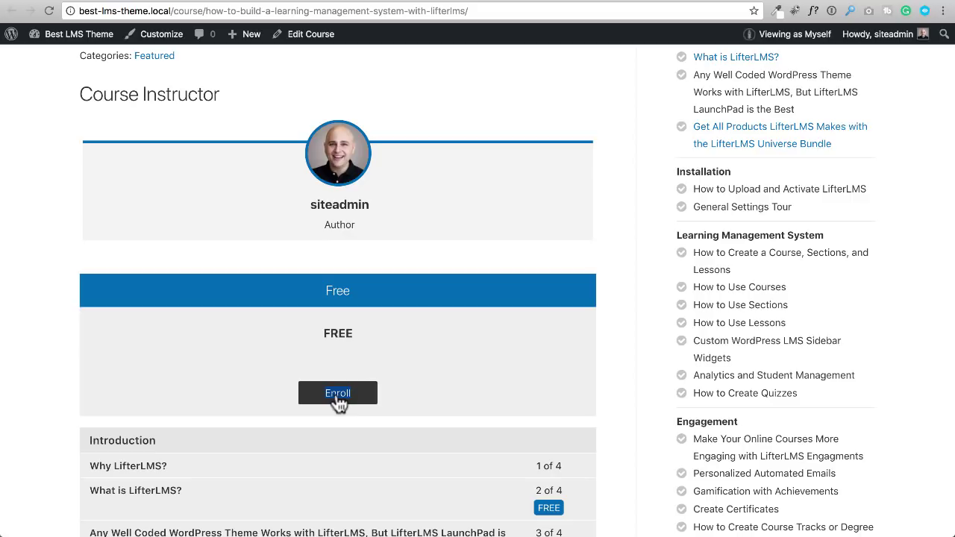
{"action": "left_click", "coordinate": [512, 299]}
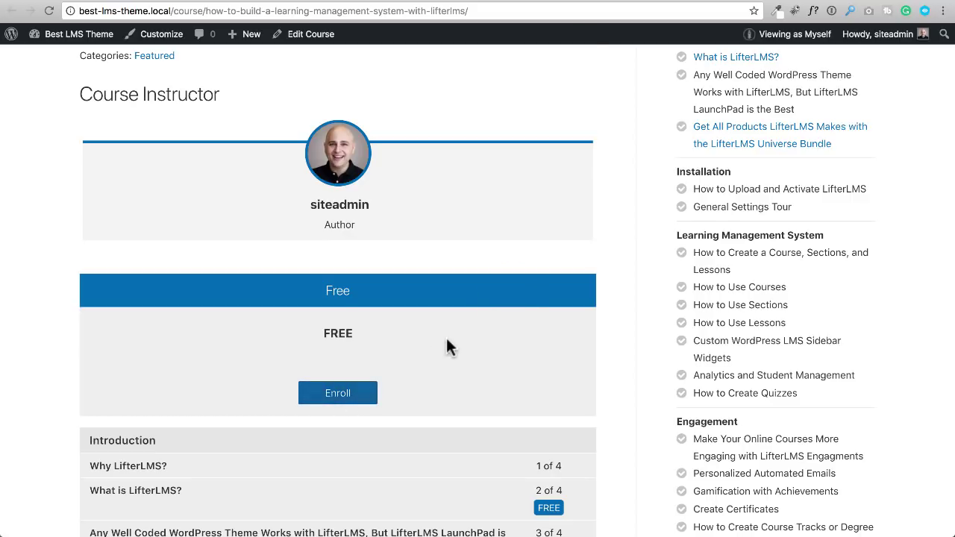
{"action": "scroll", "coordinate": [446, 338], "scroll_direction": "up", "scroll_amount": 5}
{"action": "left_click", "coordinate": [629, 3]}
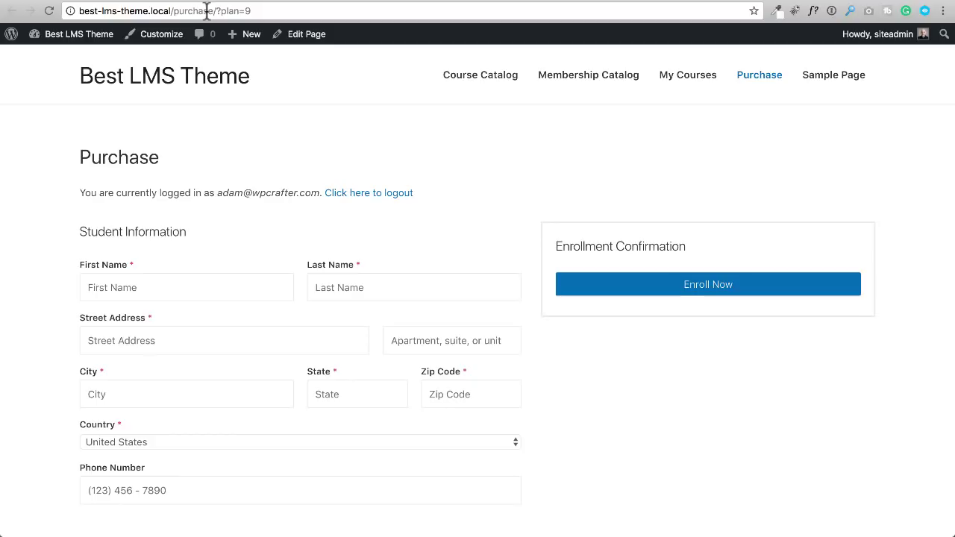
Step: Highlight the plan number and the full purchase page URL to examine the course's enrollment link
{"action": "left_click_drag", "start_coordinate": [245, 11], "coordinate": [277, 10]}
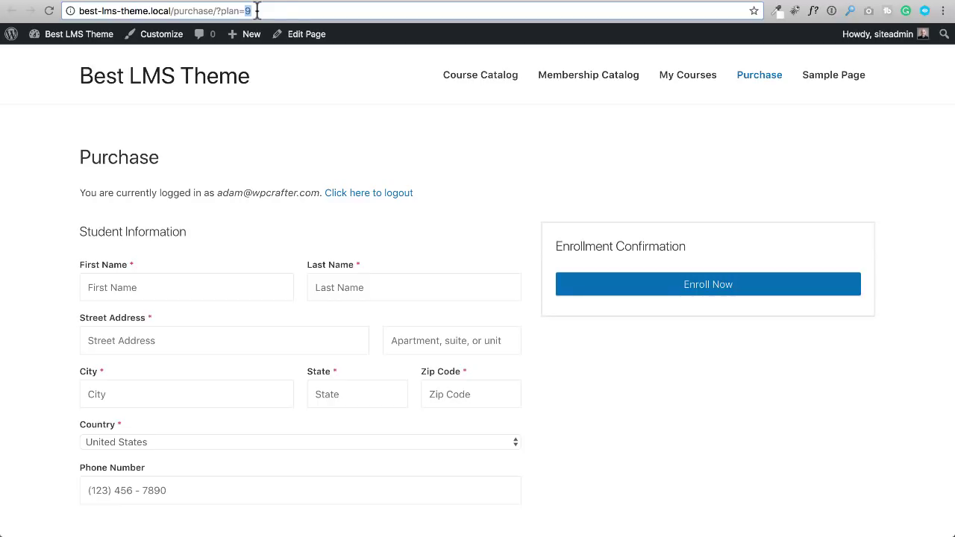
{"action": "left_click_drag", "start_coordinate": [251, 11], "coordinate": [70, 11]}
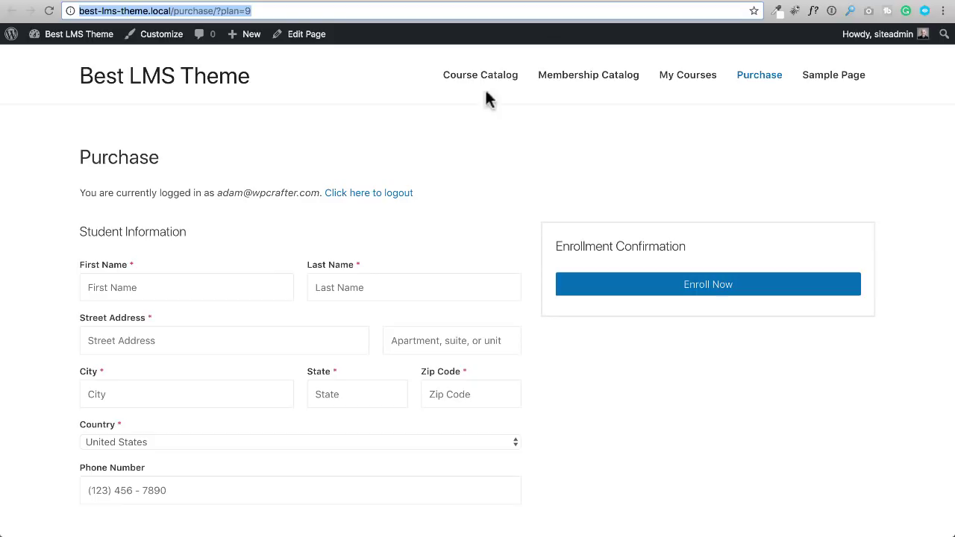
{"action": "left_click", "coordinate": [463, 136]}
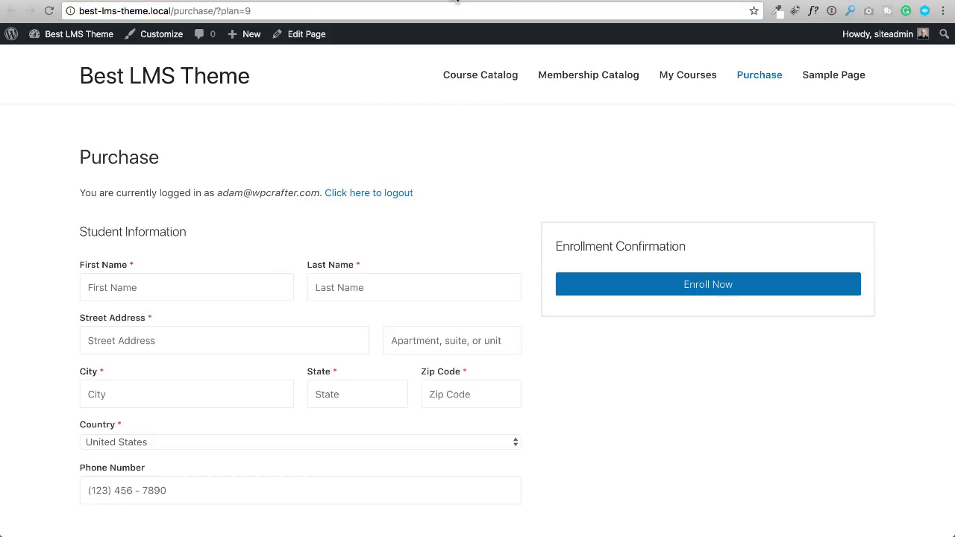
Step: Update the course with the selected custom template, then reload the course page and review its sections
{"action": "left_click", "coordinate": [436, 0]}
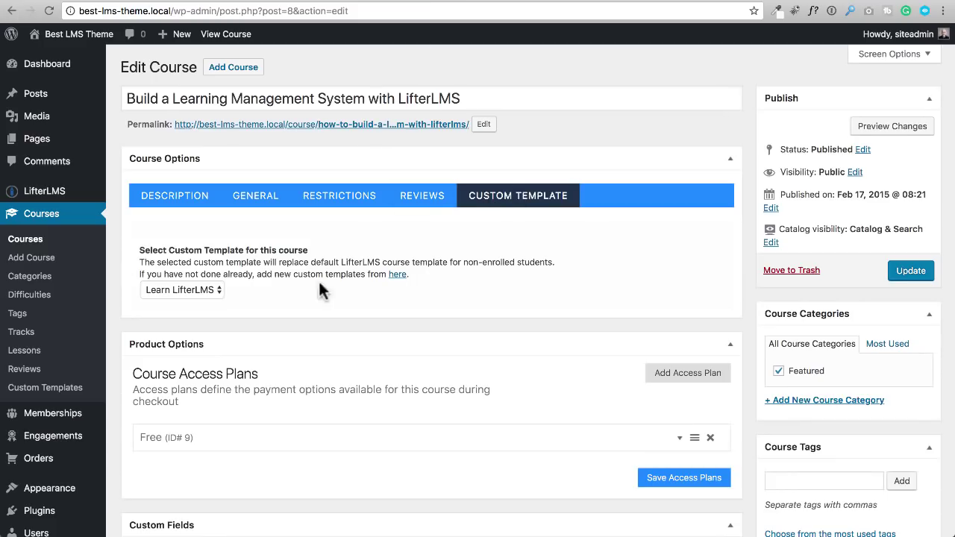
{"action": "left_click", "coordinate": [906, 268]}
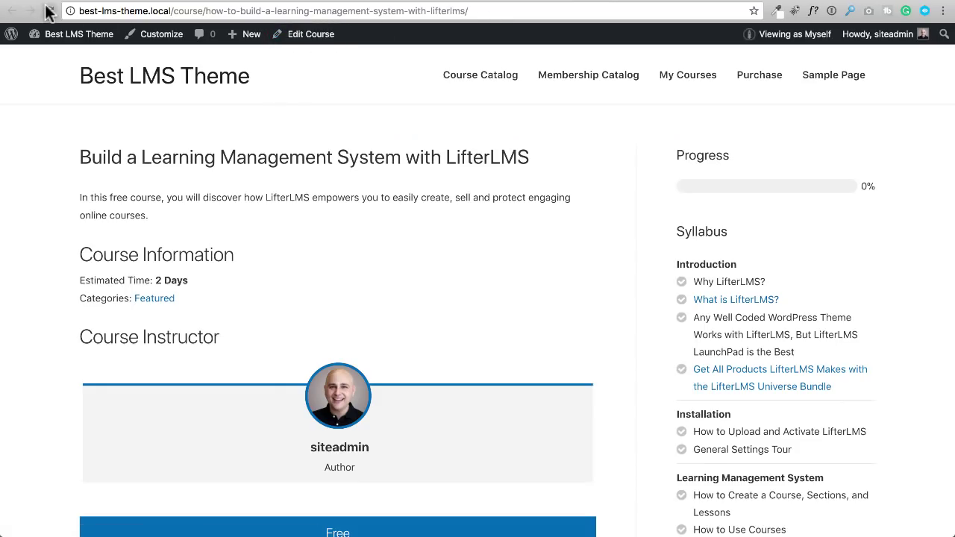
{"action": "left_click", "coordinate": [47, 10]}
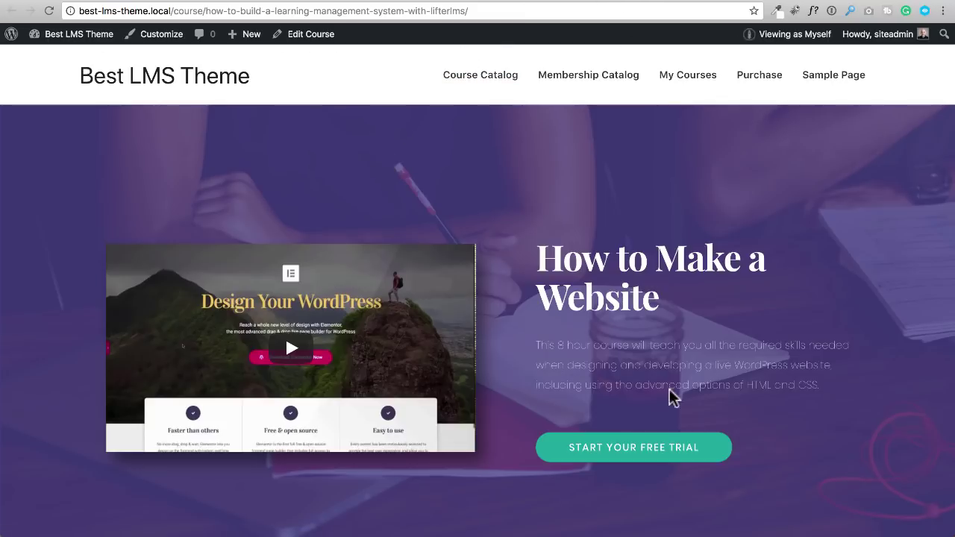
{"action": "scroll", "coordinate": [606, 360], "scroll_direction": "down", "scroll_amount": 2}
{"action": "scroll", "coordinate": [606, 360], "scroll_direction": "down", "scroll_amount": 15}
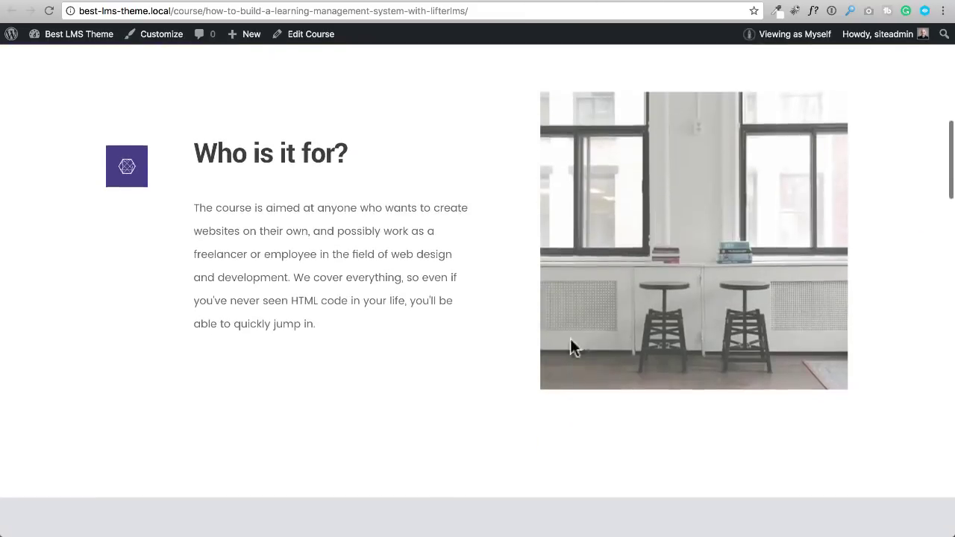
{"action": "scroll", "coordinate": [477, 352], "scroll_direction": "up", "scroll_amount": 17}
{"action": "scroll", "coordinate": [475, 351], "scroll_direction": "up", "scroll_amount": 2}
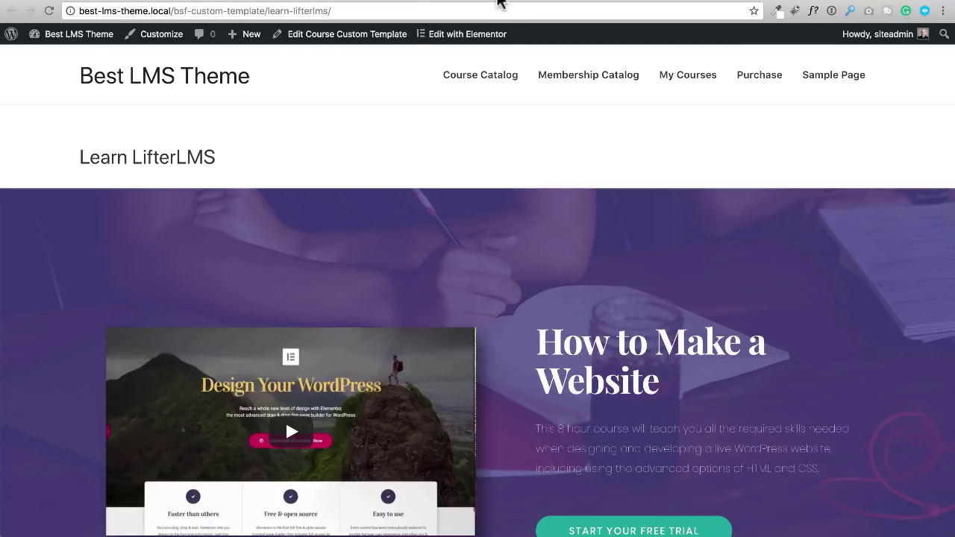
Step: Bring up the live LifterLMS course page and view it as a student to examine the enrolled layout
{"action": "left_click", "coordinate": [431, 3]}
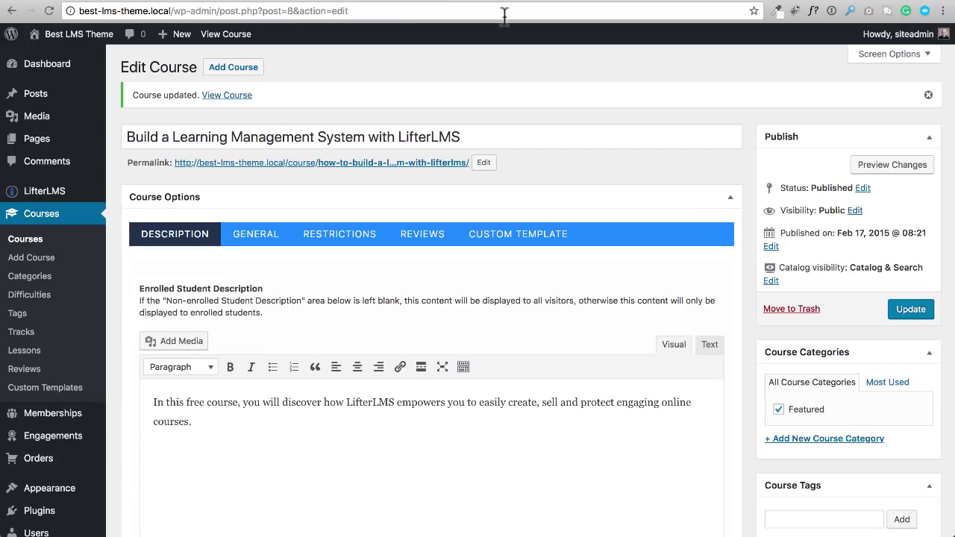
{"action": "left_click", "coordinate": [562, 3]}
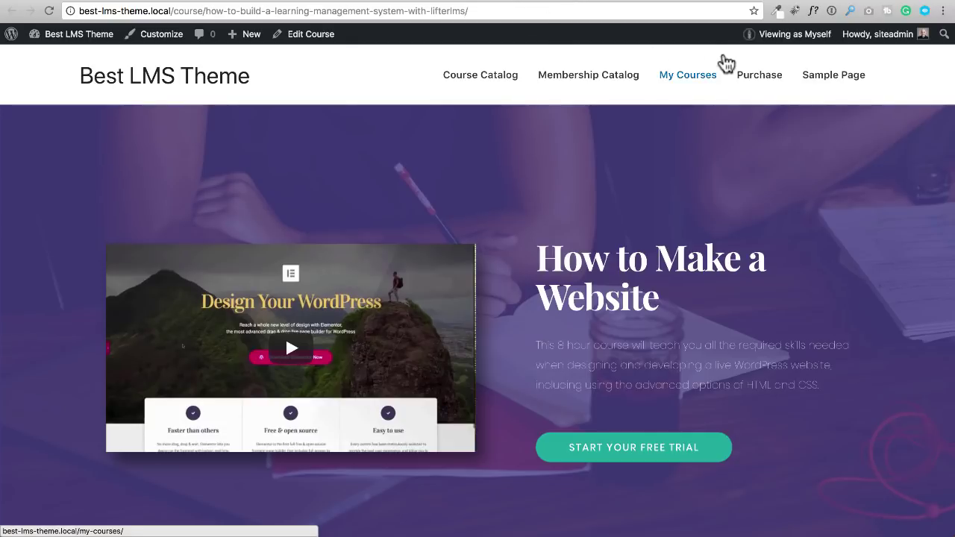
{"action": "mouse_move", "coordinate": [774, 34]}
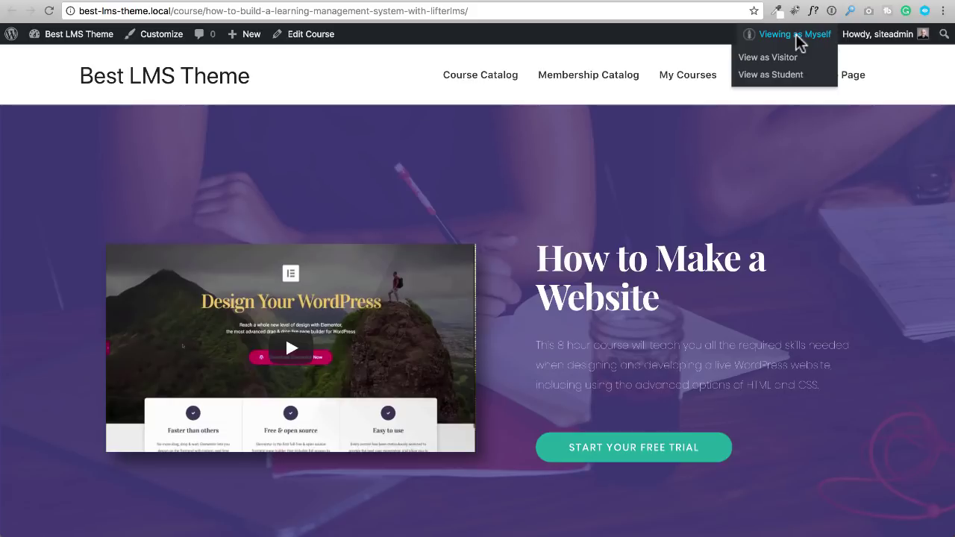
{"action": "left_click", "coordinate": [744, 77]}
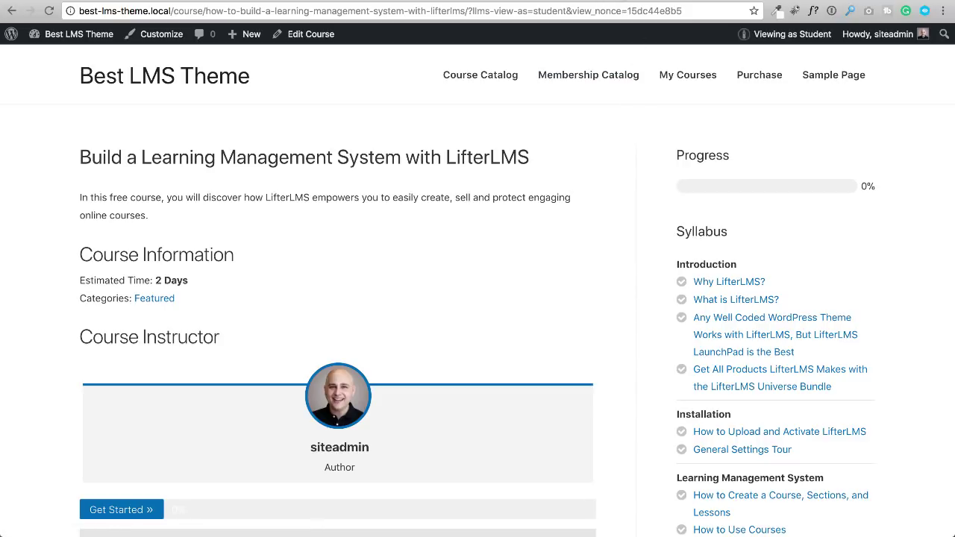
{"action": "mouse_move", "coordinate": [767, 41]}
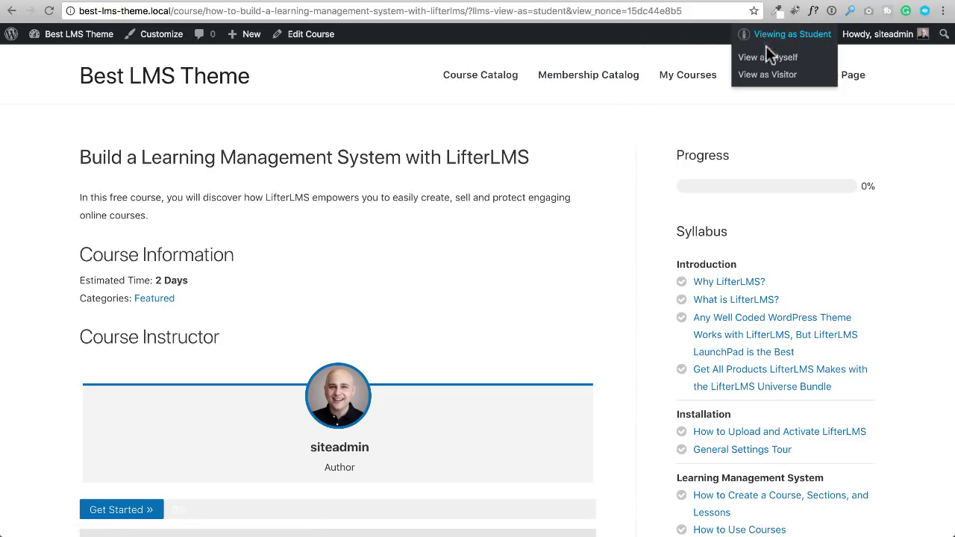
{"action": "left_click", "coordinate": [769, 37]}
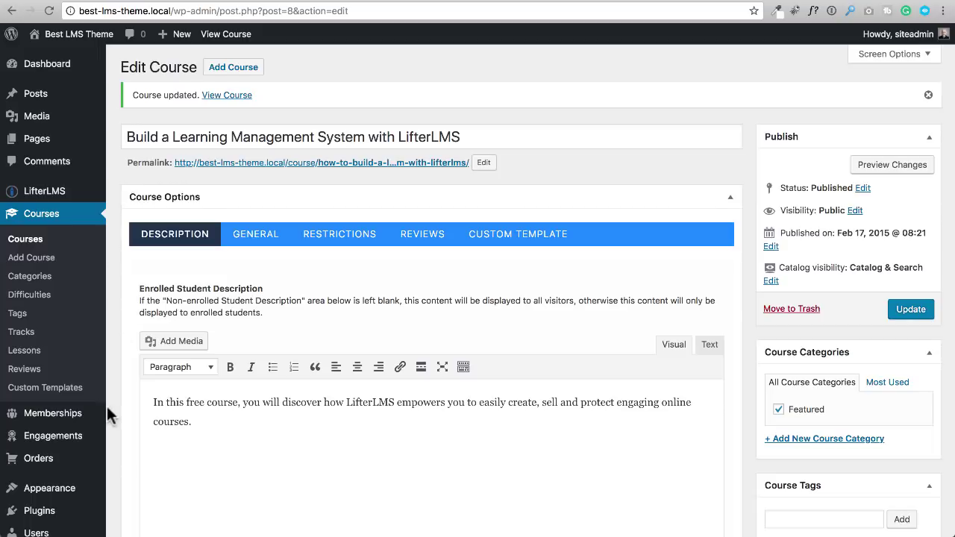
Step: Activate the Astra Starter Sites plugin, then open its site library with Elementor as the page builder
{"action": "scroll", "coordinate": [113, 405], "scroll_direction": "down", "scroll_amount": 2}
{"action": "left_click", "coordinate": [60, 451]}
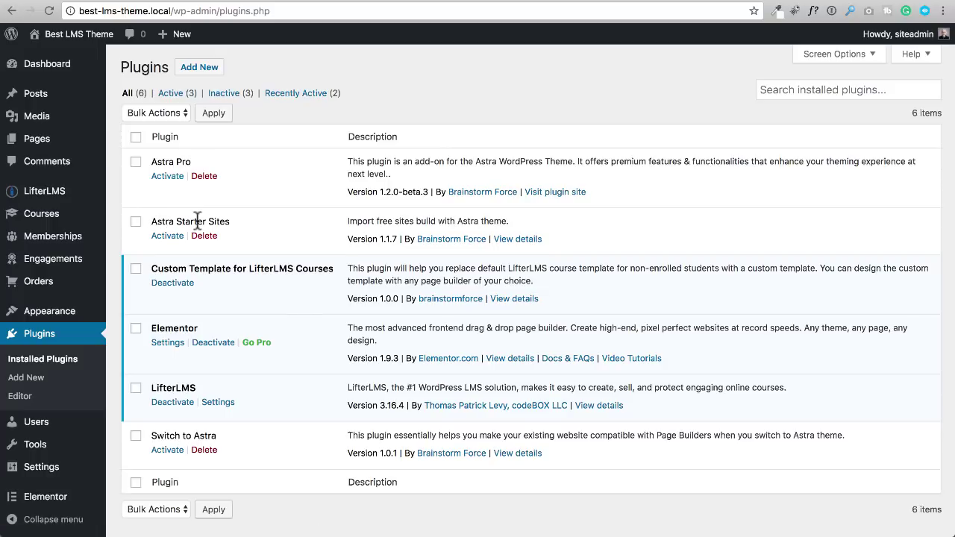
{"action": "left_click", "coordinate": [171, 236]}
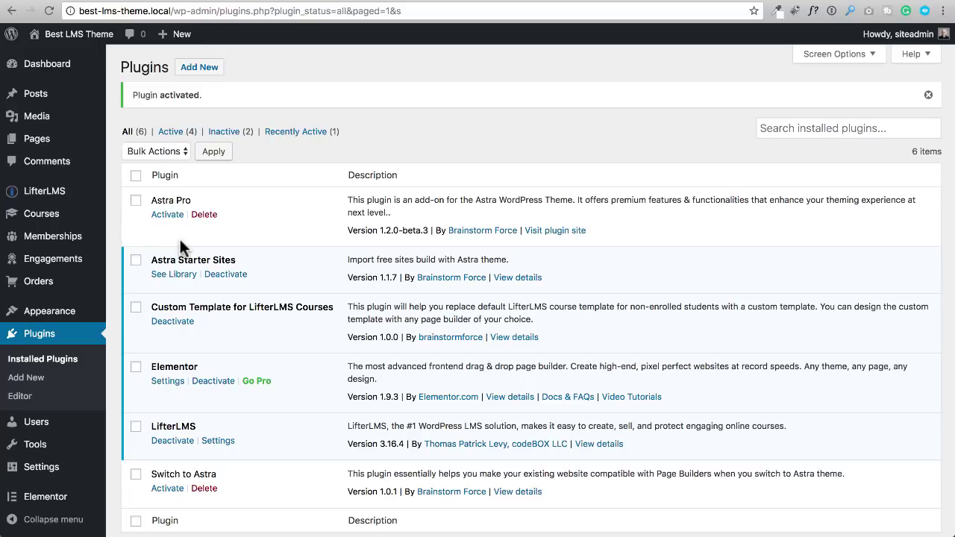
{"action": "left_click", "coordinate": [171, 276]}
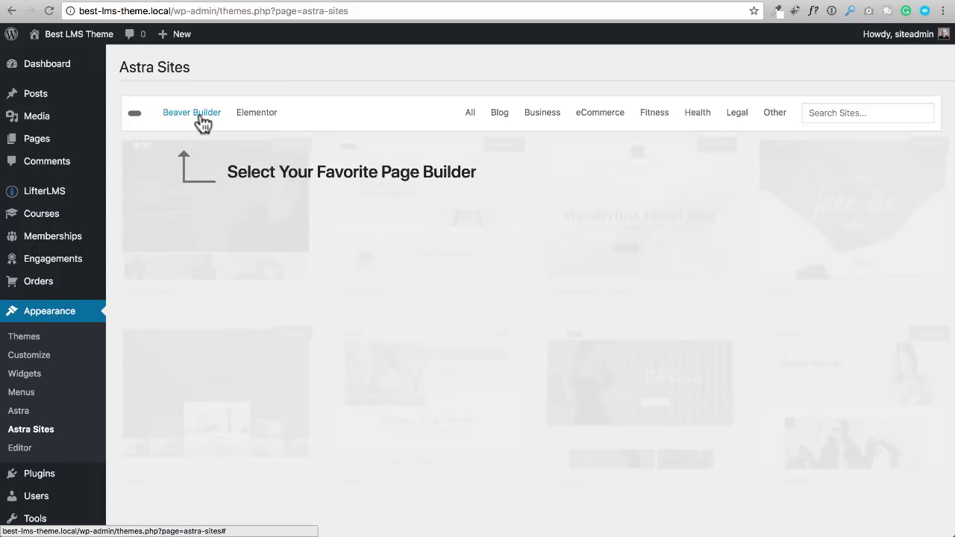
{"action": "left_click", "coordinate": [261, 115]}
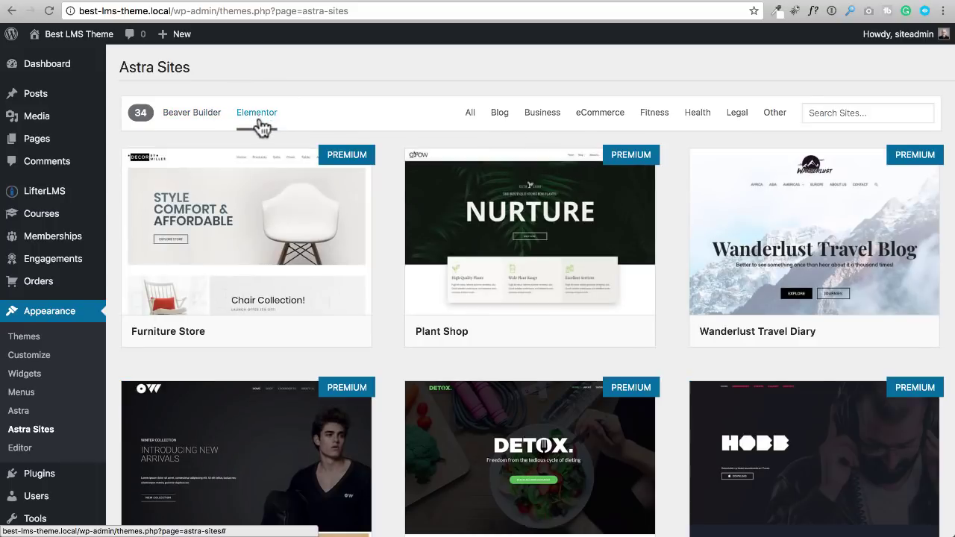
Step: Browse the Elementor starter sites, comparing the premium designs with the free ones such as Product Landing Page and Artist
{"action": "mouse_move", "coordinate": [278, 182]}
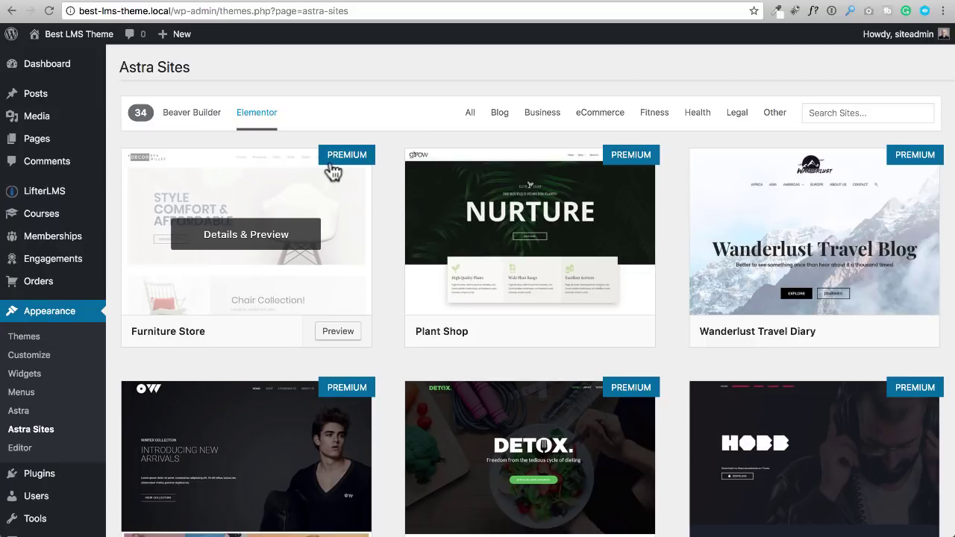
{"action": "mouse_move", "coordinate": [633, 162]}
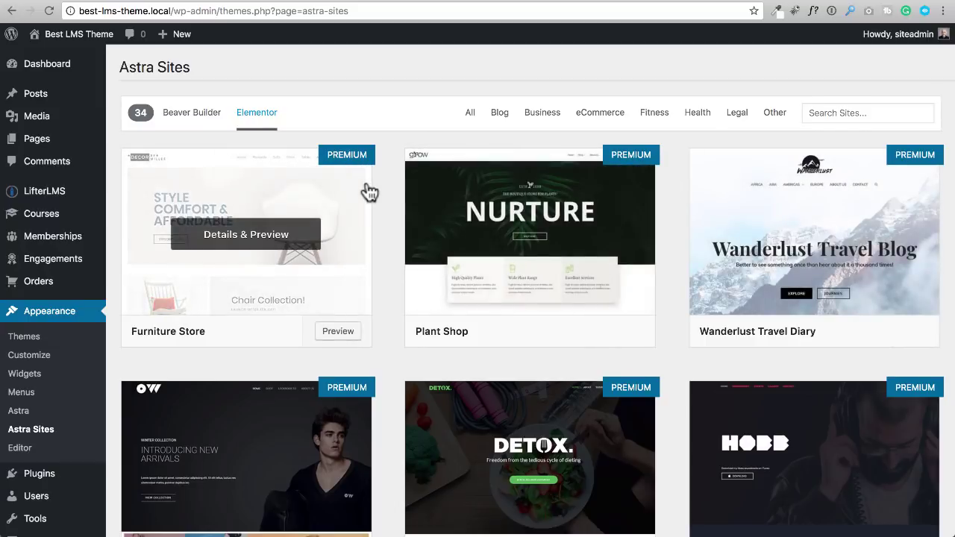
{"action": "scroll", "coordinate": [382, 184], "scroll_direction": "down", "scroll_amount": 2}
{"action": "scroll", "coordinate": [383, 187], "scroll_direction": "down", "scroll_amount": 6}
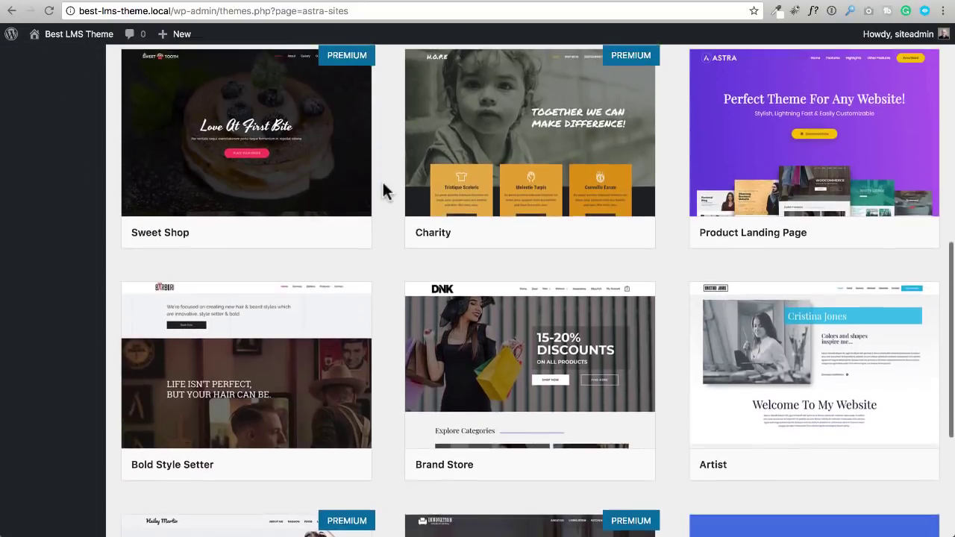
{"action": "scroll", "coordinate": [791, 183], "scroll_direction": "up", "scroll_amount": 1}
{"action": "mouse_move", "coordinate": [853, 154]}
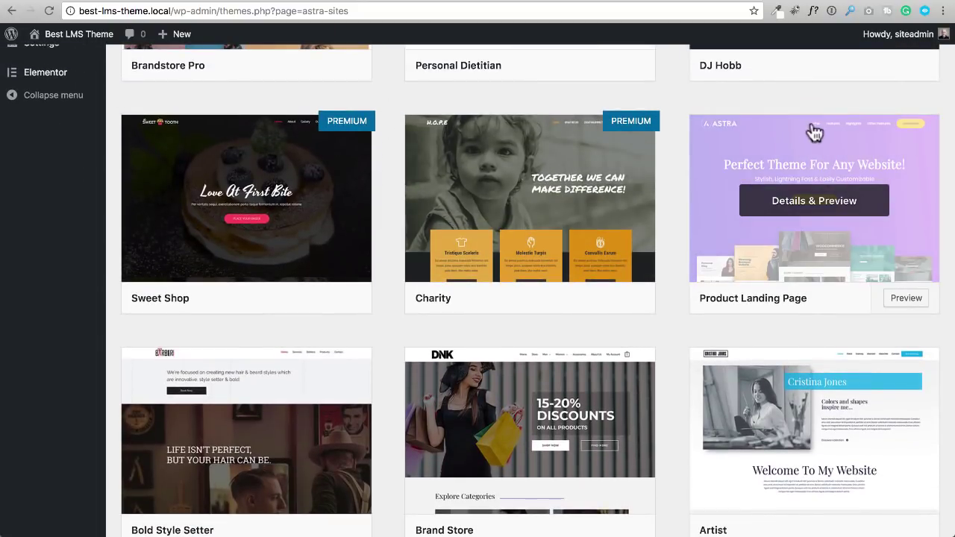
{"action": "mouse_move", "coordinate": [506, 140]}
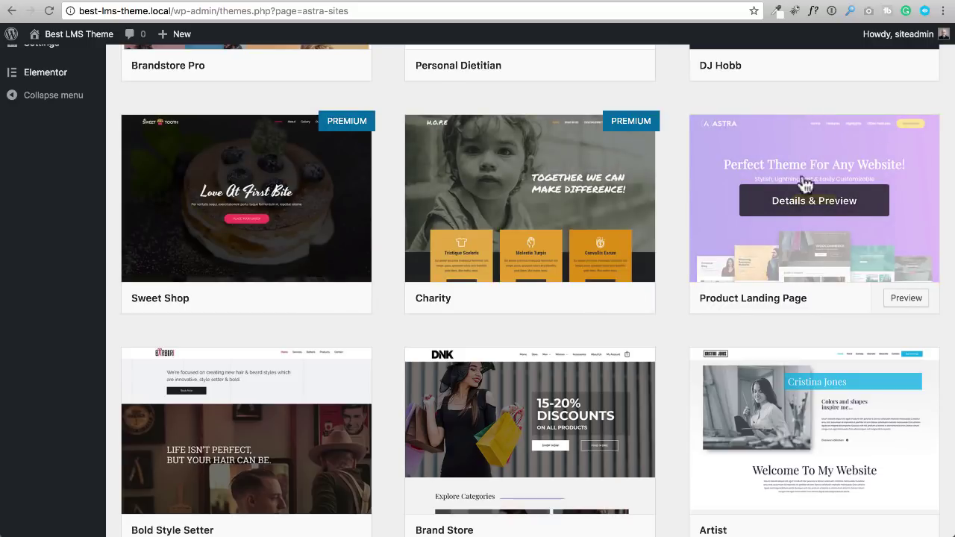
{"action": "scroll", "coordinate": [839, 172], "scroll_direction": "down", "scroll_amount": 2}
{"action": "scroll", "coordinate": [842, 168], "scroll_direction": "up", "scroll_amount": 1}
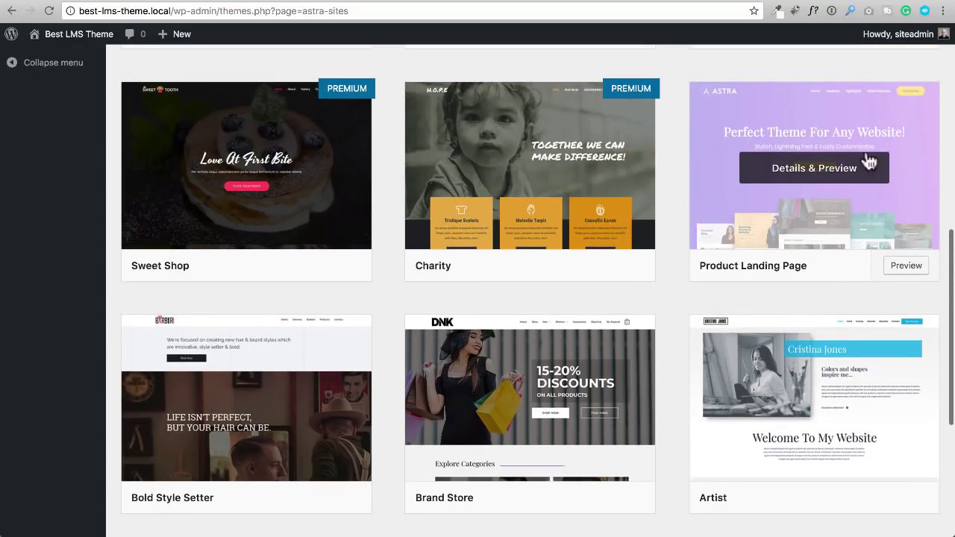
{"action": "scroll", "coordinate": [709, 190], "scroll_direction": "down", "scroll_amount": 4}
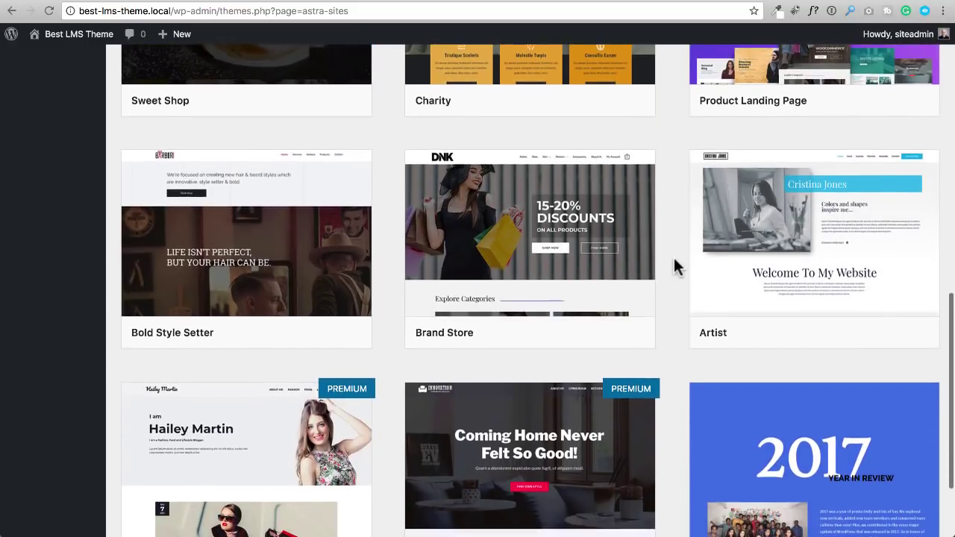
{"action": "scroll", "coordinate": [674, 261], "scroll_direction": "up", "scroll_amount": 1}
{"action": "mouse_move", "coordinate": [831, 286]}
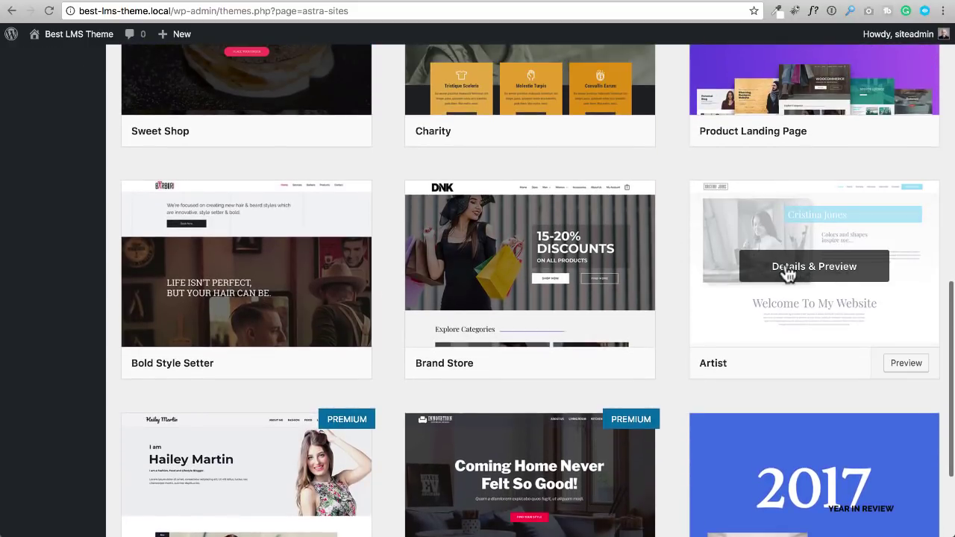
Step: Preview the Artist starter site, look through its homepage sections, and close the preview
{"action": "left_click", "coordinate": [803, 273]}
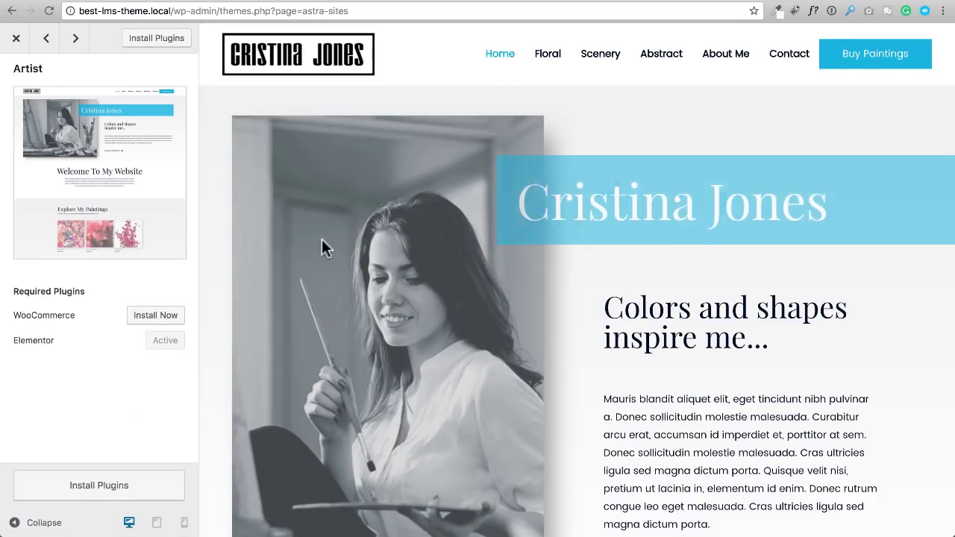
{"action": "scroll", "coordinate": [575, 171], "scroll_direction": "down", "scroll_amount": 10}
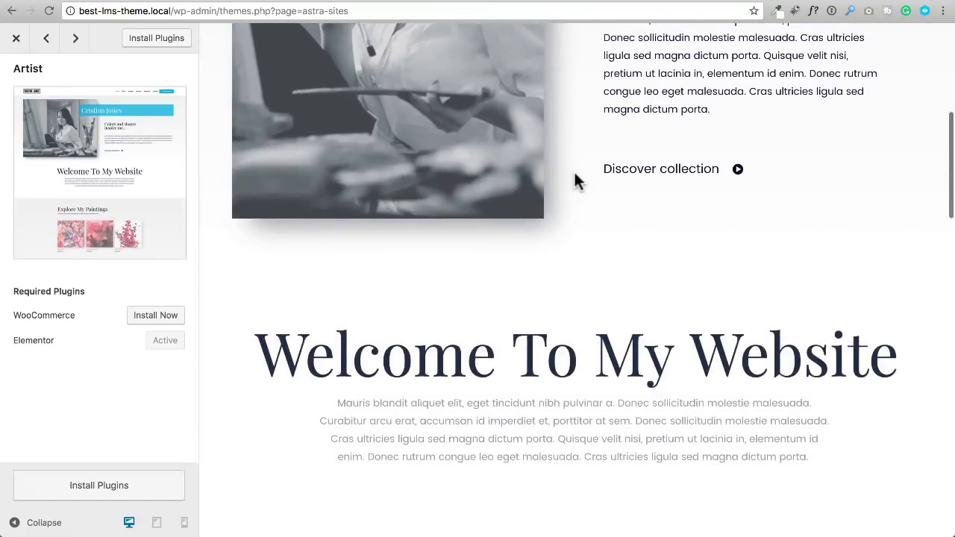
{"action": "scroll", "coordinate": [575, 173], "scroll_direction": "down", "scroll_amount": 4}
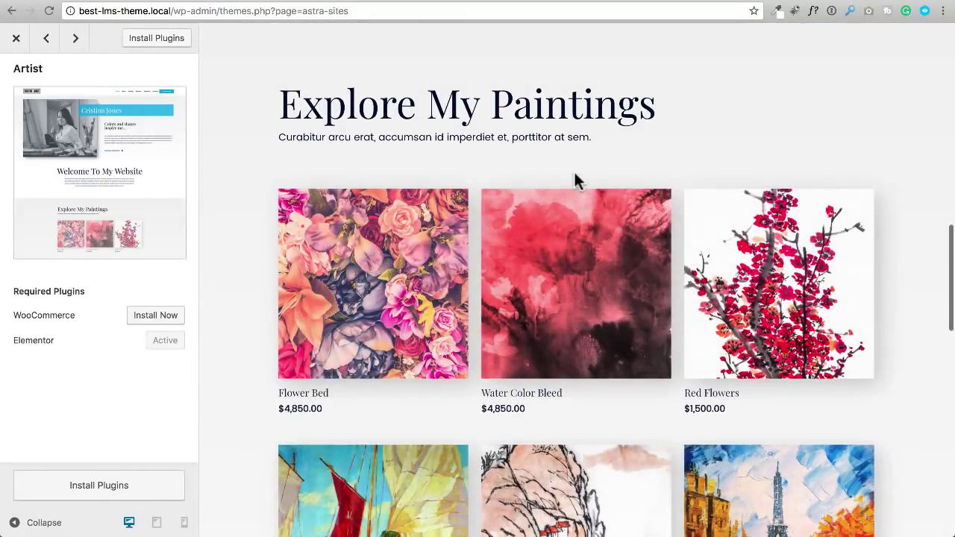
{"action": "scroll", "coordinate": [575, 172], "scroll_direction": "down", "scroll_amount": 2}
{"action": "scroll", "coordinate": [575, 174], "scroll_direction": "down", "scroll_amount": 5}
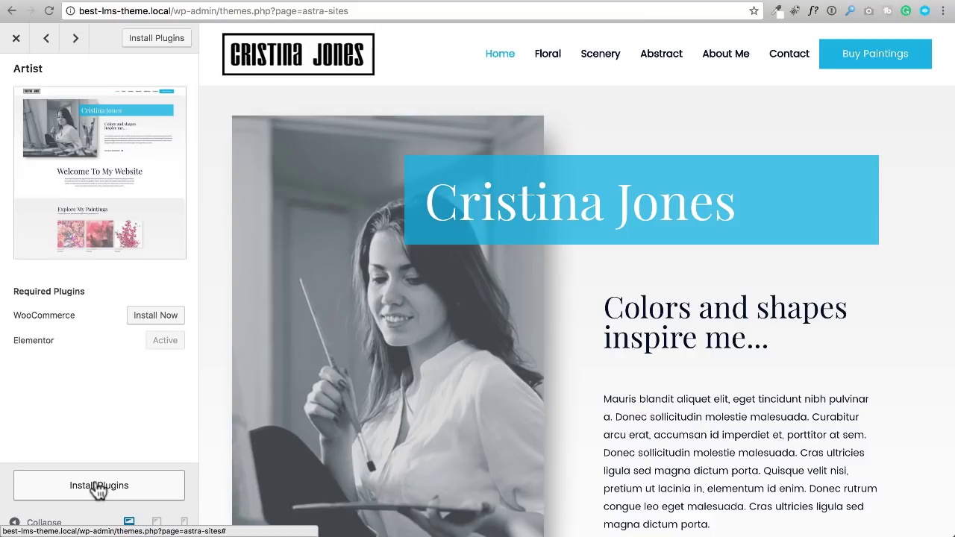
{"action": "left_click", "coordinate": [15, 41]}
Step: Find the free Agency starter site with the "Stunning Business Website" design and open its preview
{"action": "scroll", "coordinate": [373, 330], "scroll_direction": "down", "scroll_amount": 3}
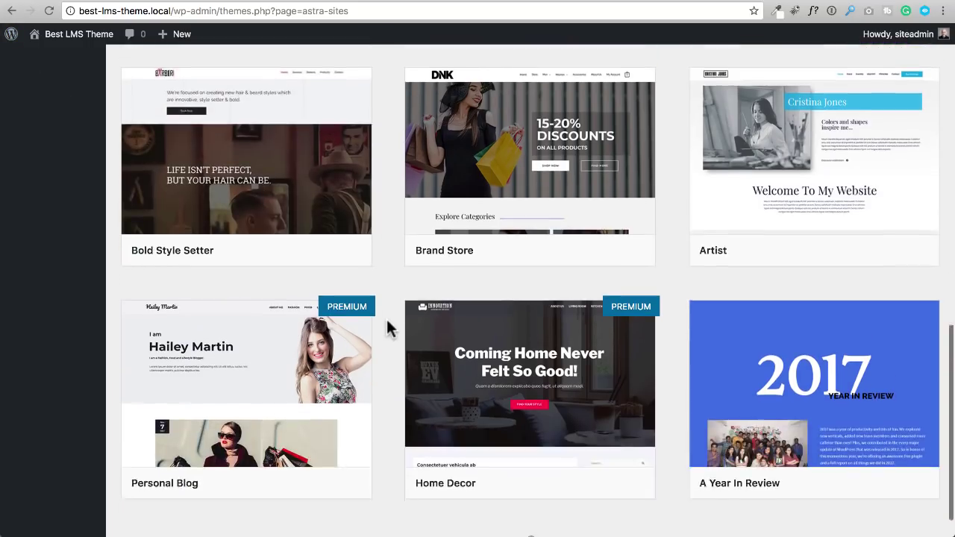
{"action": "scroll", "coordinate": [386, 323], "scroll_direction": "down", "scroll_amount": 5}
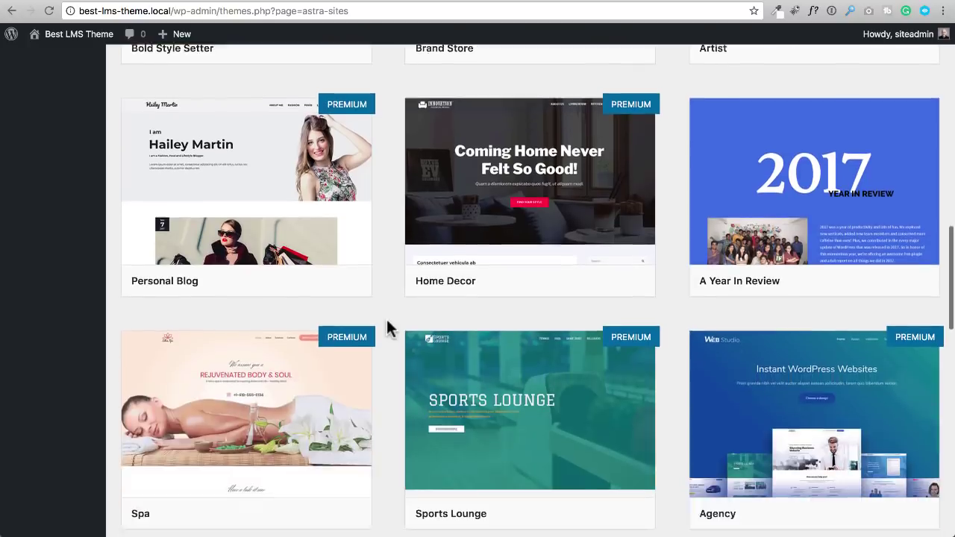
{"action": "scroll", "coordinate": [387, 322], "scroll_direction": "down", "scroll_amount": 5}
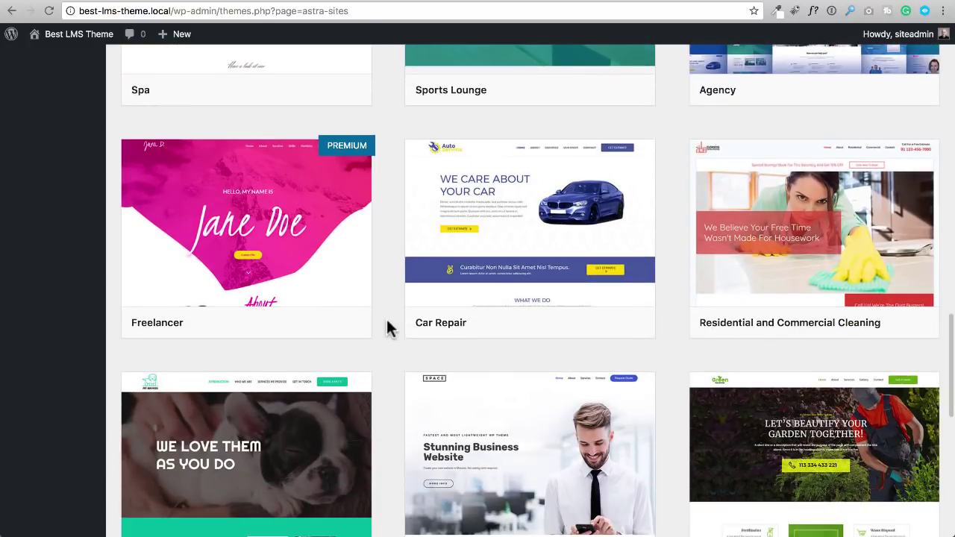
{"action": "scroll", "coordinate": [386, 317], "scroll_direction": "down", "scroll_amount": 5}
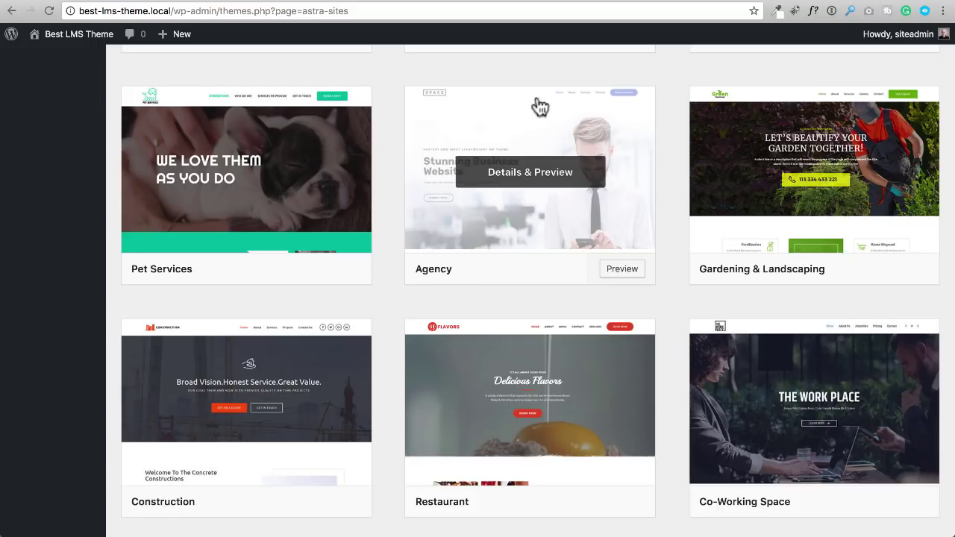
{"action": "left_click", "coordinate": [522, 179]}
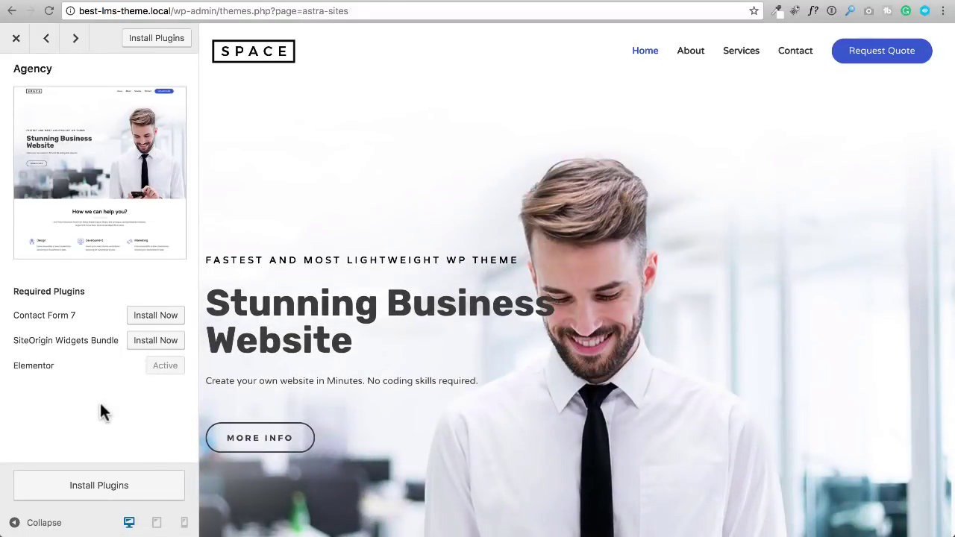
Step: Highlight the required plugins Contact Form 7 and SiteOrigin Widgets Bundle, and look over the Agency demo's services section
{"action": "left_click", "coordinate": [12, 315]}
{"action": "left_click_drag", "start_coordinate": [75, 316], "coordinate": [13, 316]}
{"action": "left_click", "coordinate": [12, 316]}
{"action": "left_click_drag", "start_coordinate": [75, 315], "coordinate": [13, 318]}
{"action": "left_click", "coordinate": [13, 321]}
{"action": "triple_click", "coordinate": [15, 315]}
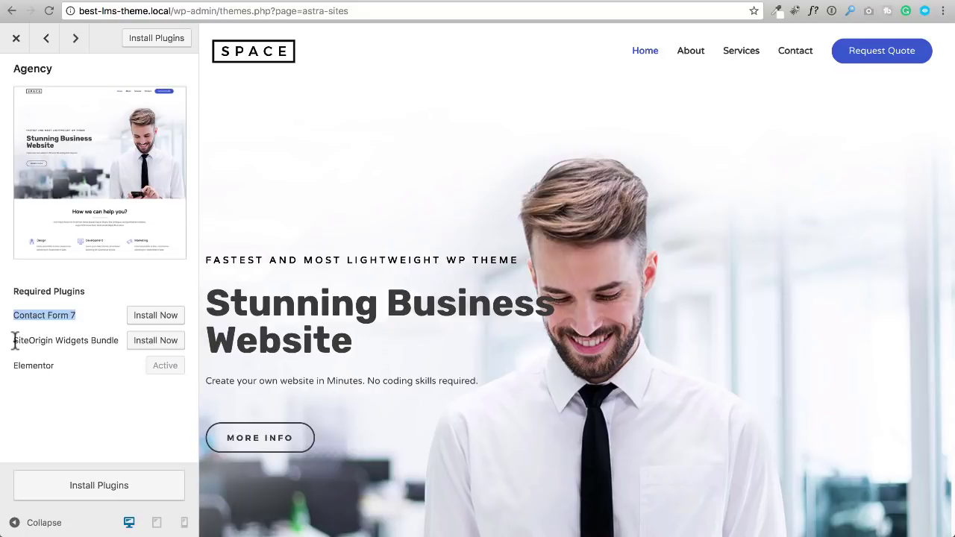
{"action": "left_click_drag", "start_coordinate": [15, 341], "coordinate": [118, 342]}
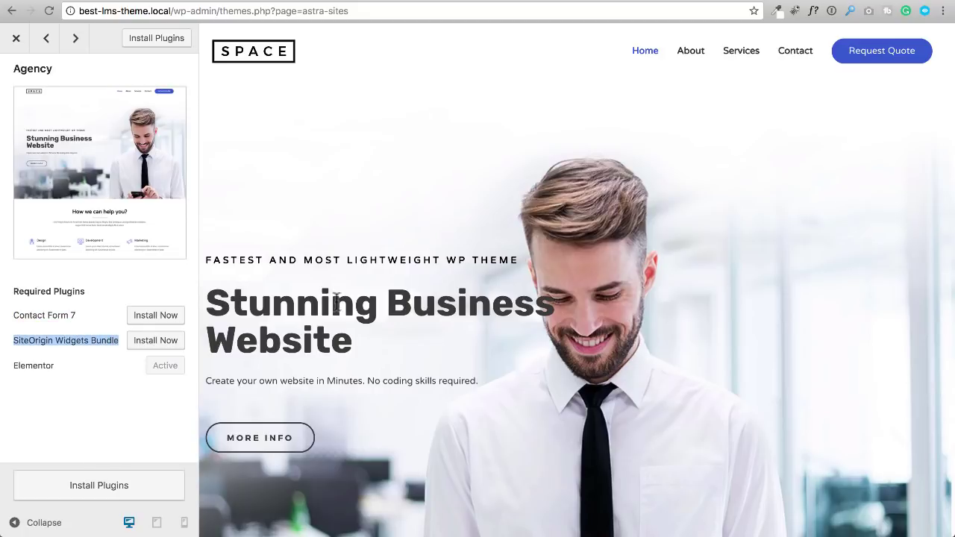
{"action": "scroll", "coordinate": [478, 299], "scroll_direction": "down", "scroll_amount": 8}
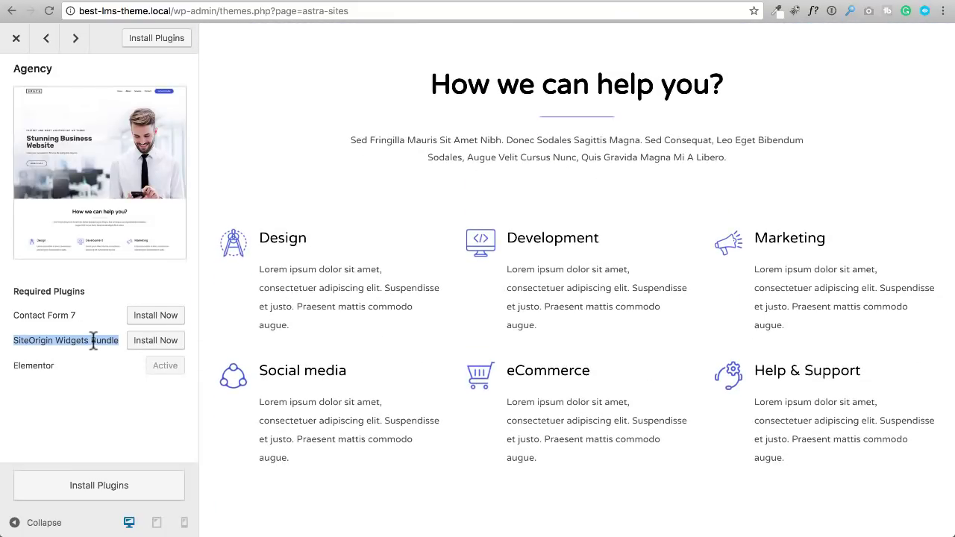
Step: Install the Agency site's required plugins, then import the site and accept the demo import notice
{"action": "left_click", "coordinate": [107, 486]}
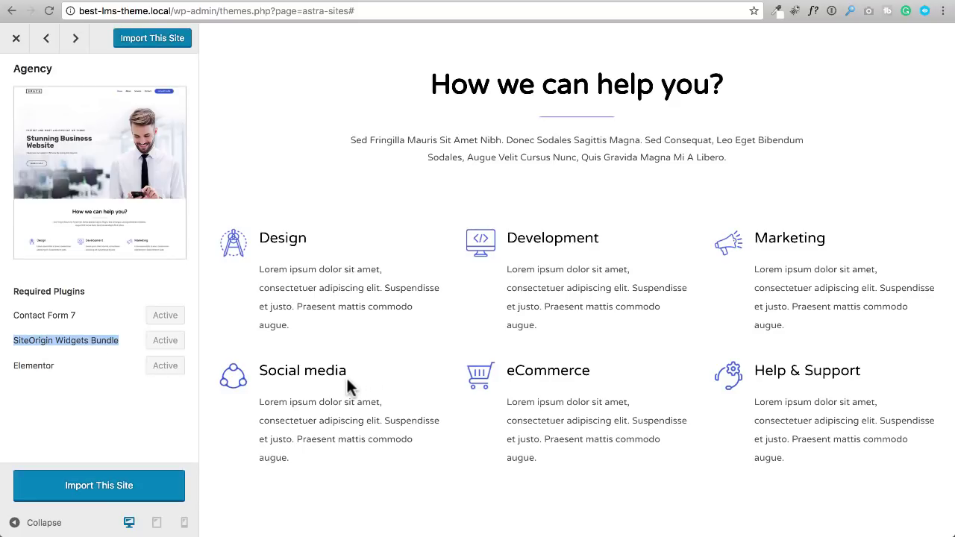
{"action": "left_click", "coordinate": [99, 493]}
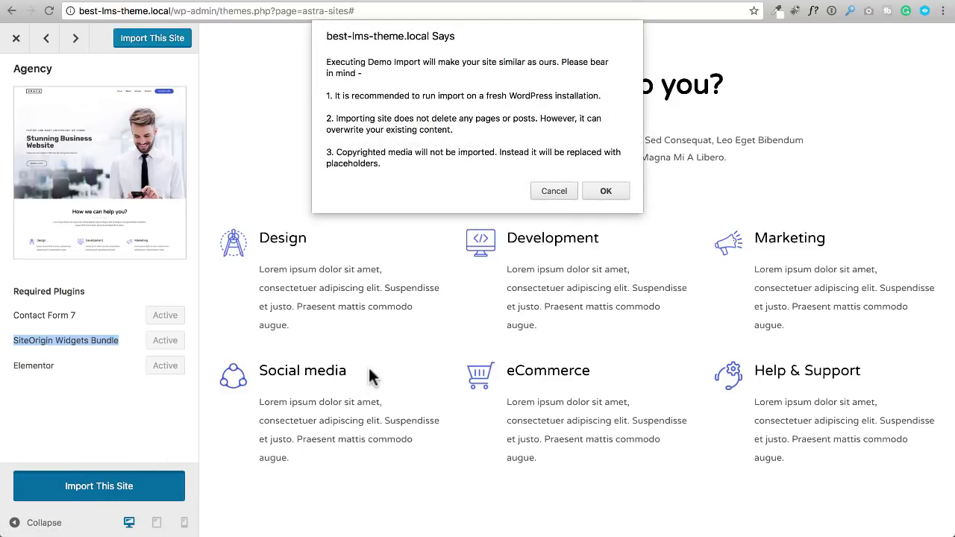
{"action": "left_click", "coordinate": [606, 192]}
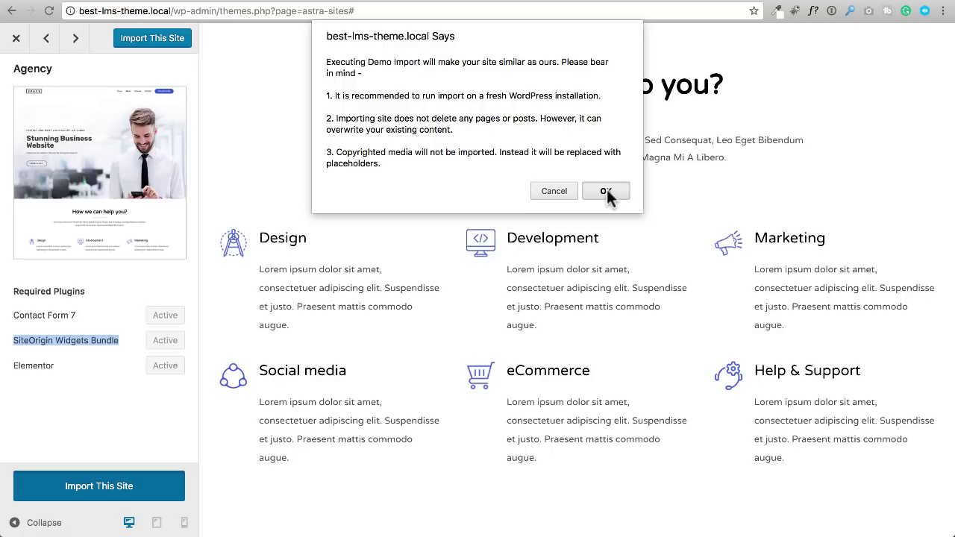
{"action": "scroll", "coordinate": [460, 306], "scroll_direction": "up", "scroll_amount": 10}
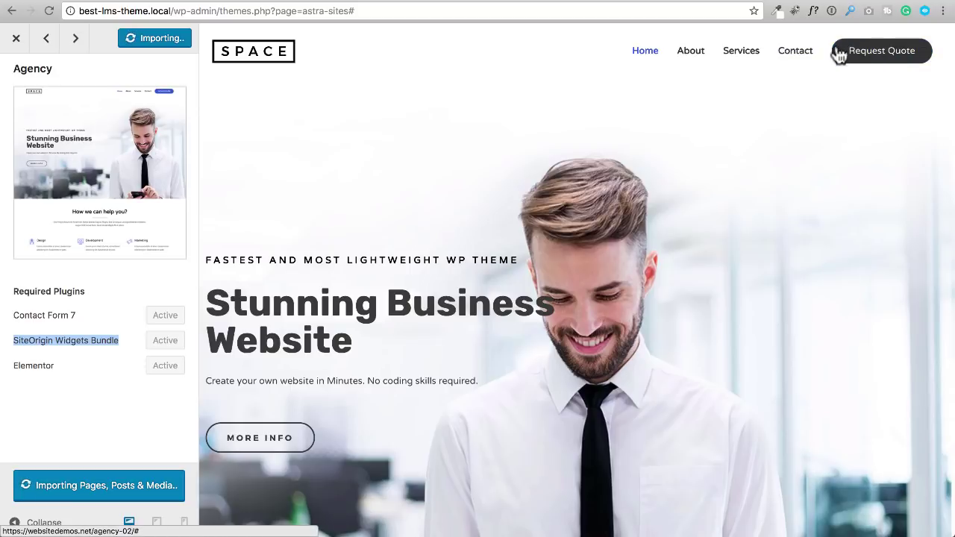
{"action": "scroll", "coordinate": [616, 156], "scroll_direction": "down", "scroll_amount": 5}
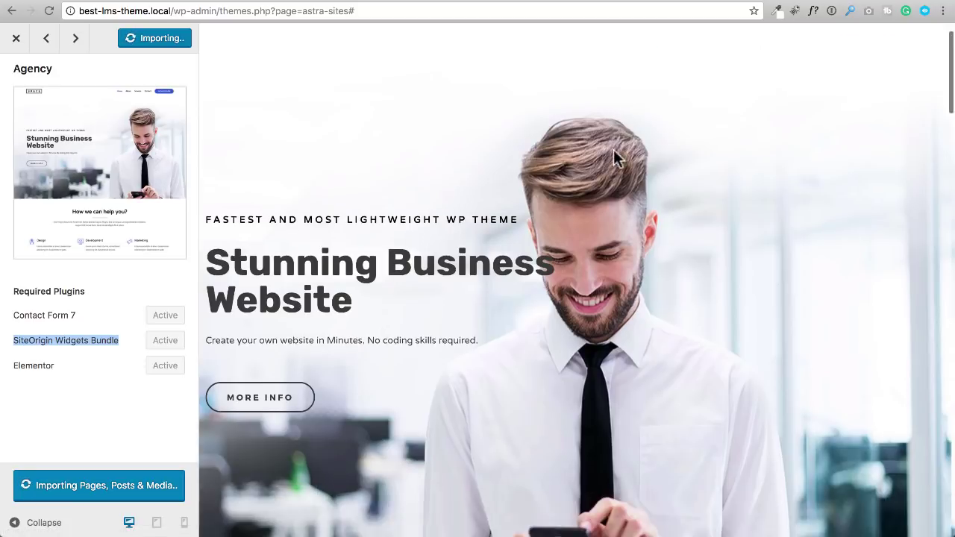
Step: Go to the course page on building a learning management system with LifterLMS and switch it to the student view
{"action": "scroll", "coordinate": [613, 149], "scroll_direction": "down", "scroll_amount": 4}
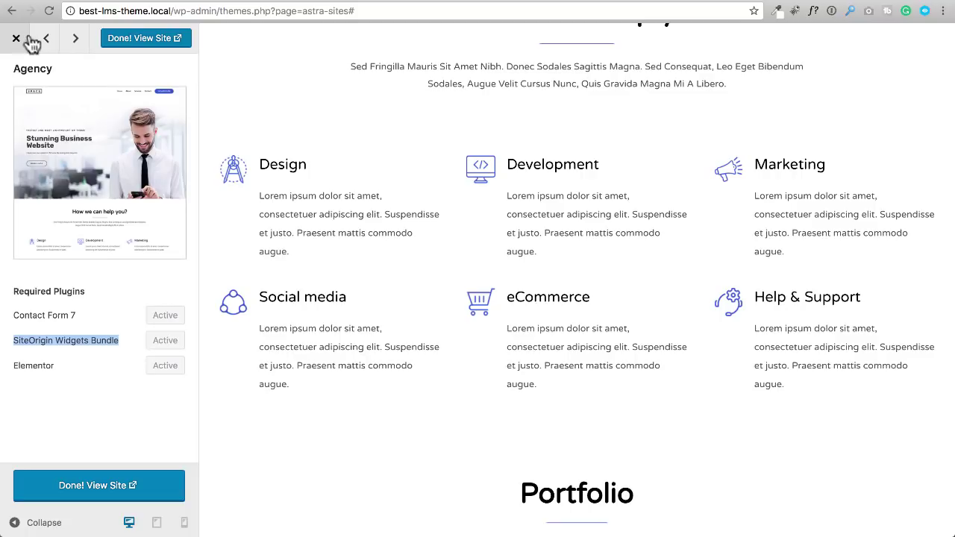
{"action": "left_click", "coordinate": [510, 1]}
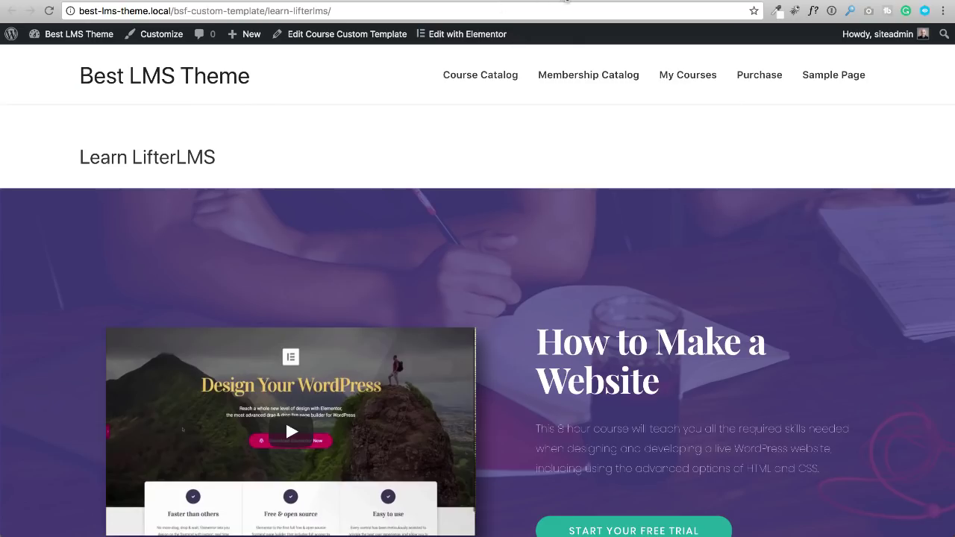
{"action": "left_click", "coordinate": [567, 1]}
{"action": "left_click", "coordinate": [505, 1]}
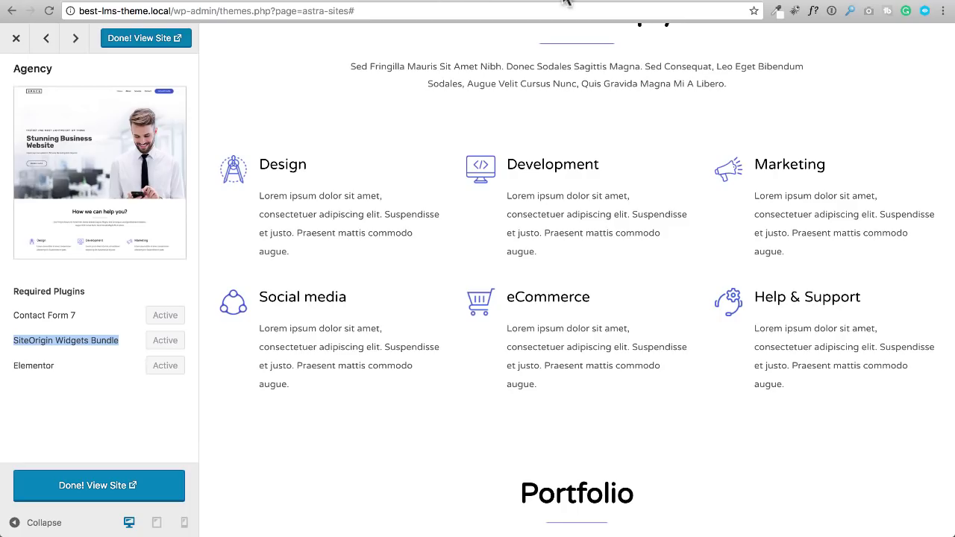
{"action": "left_click", "coordinate": [569, 1]}
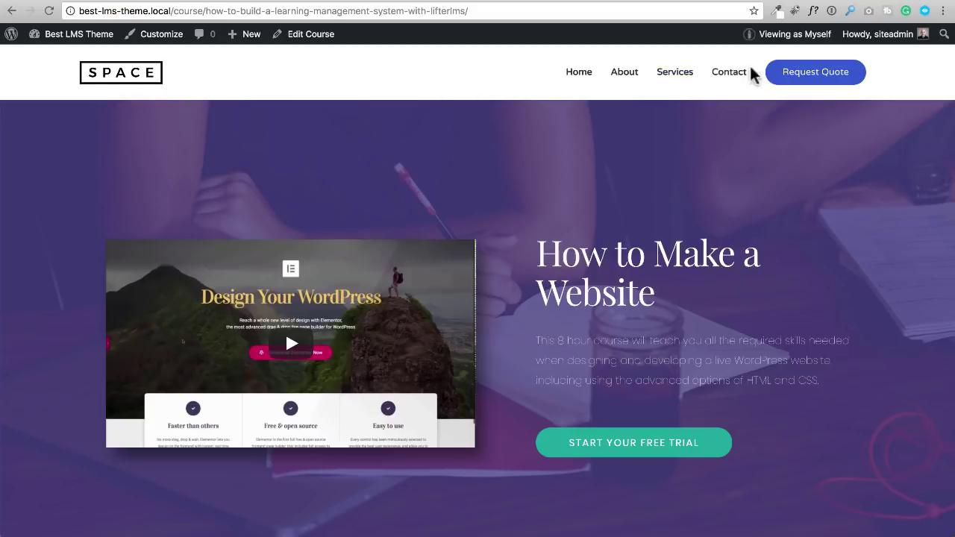
{"action": "mouse_move", "coordinate": [739, 39]}
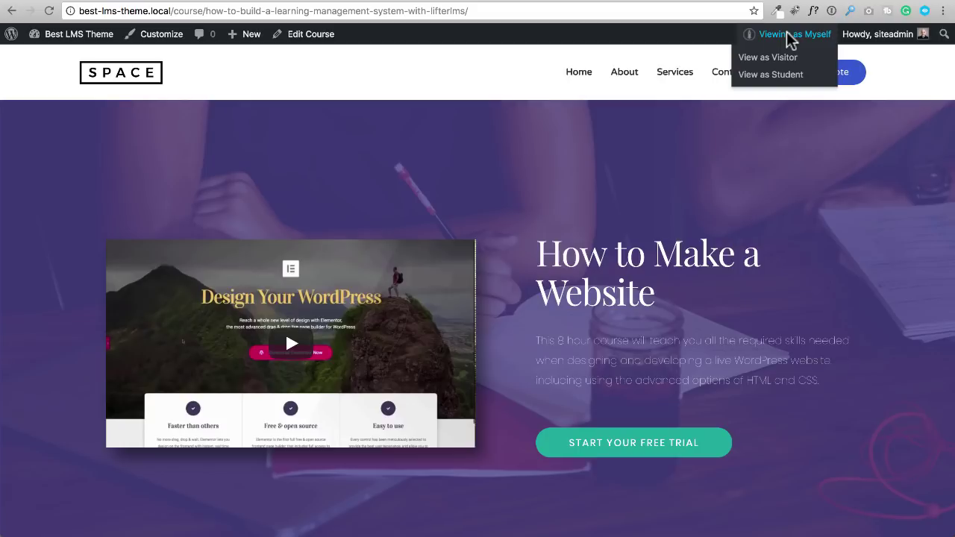
{"action": "left_click", "coordinate": [765, 77]}
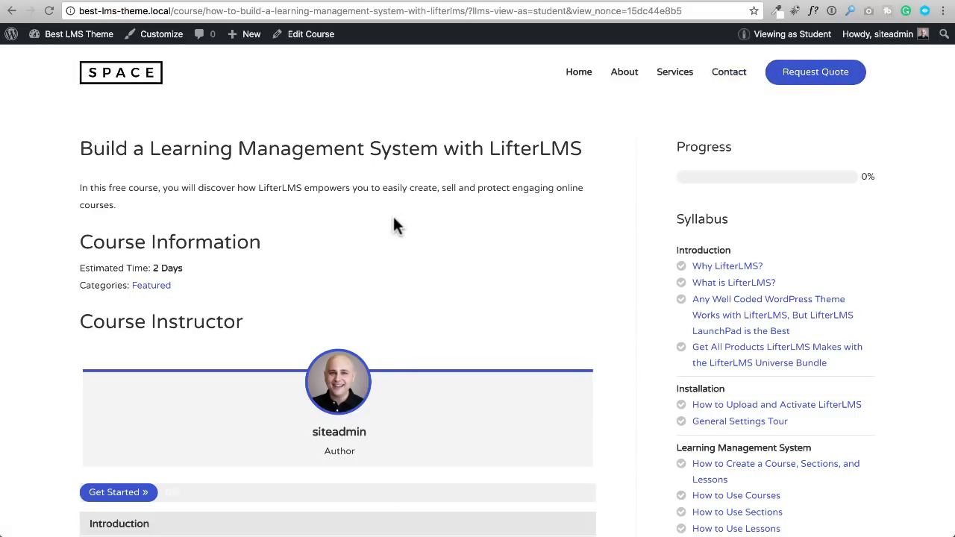
Step: Look through the course page as a student, from the course information down to the Special Features lessons and back
{"action": "scroll", "coordinate": [393, 217], "scroll_direction": "down", "scroll_amount": 5}
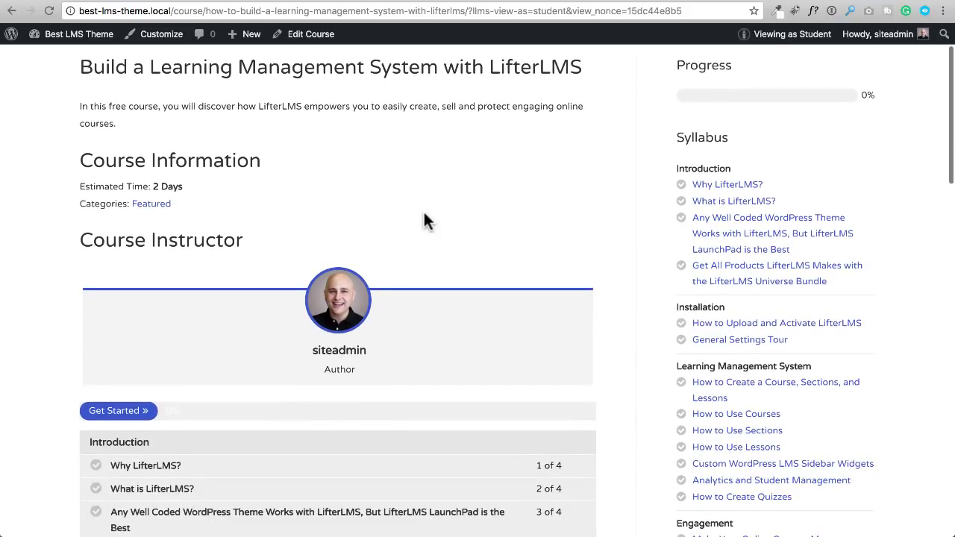
{"action": "scroll", "coordinate": [424, 214], "scroll_direction": "down", "scroll_amount": 4}
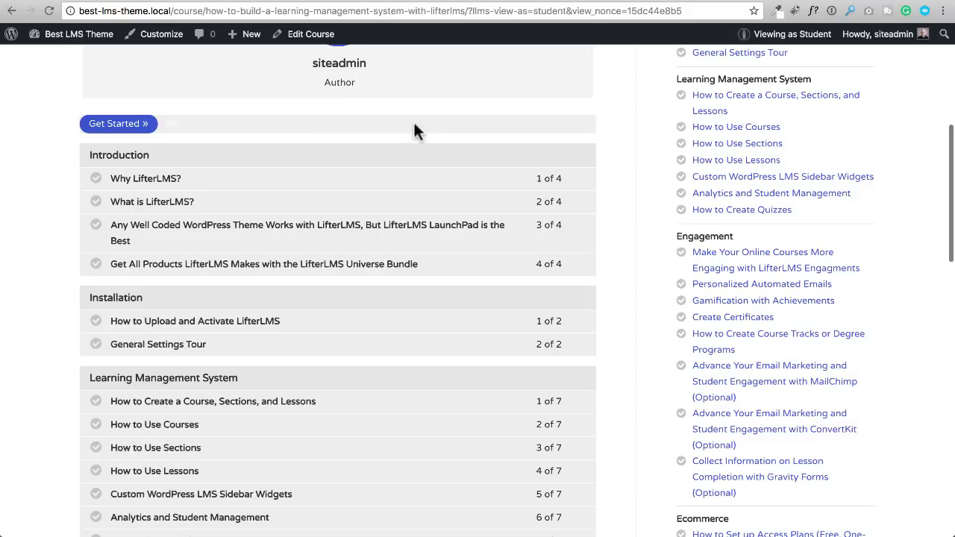
{"action": "scroll", "coordinate": [416, 138], "scroll_direction": "down", "scroll_amount": 20}
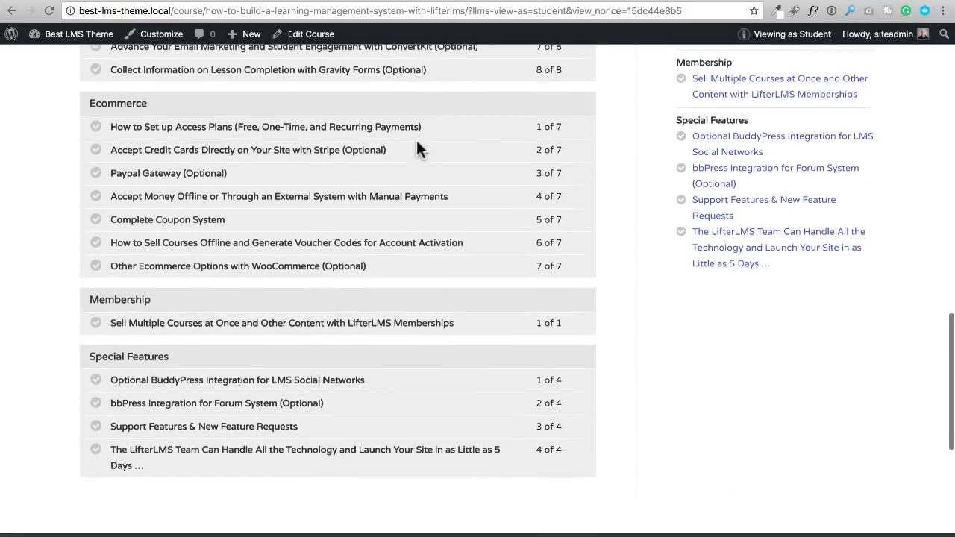
{"action": "scroll", "coordinate": [417, 140], "scroll_direction": "up", "scroll_amount": 20}
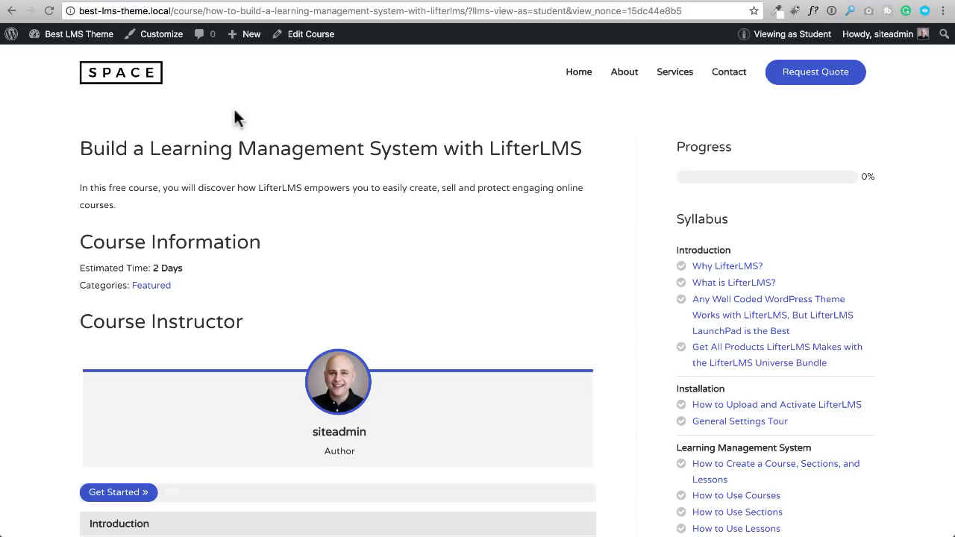
Step: Customize the site's base colors from this course page, setting the theme and link color to red #dd3333
{"action": "left_click", "coordinate": [162, 39]}
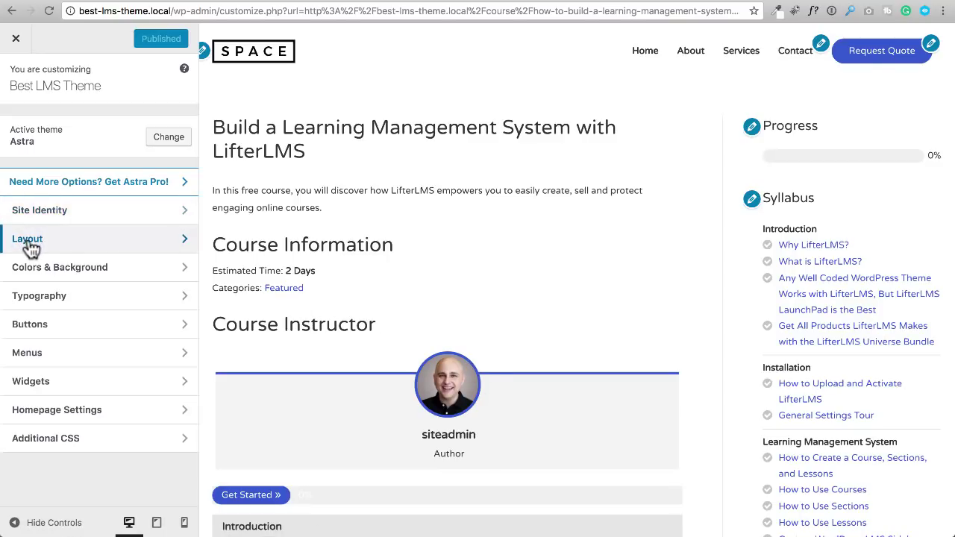
{"action": "left_click", "coordinate": [33, 270]}
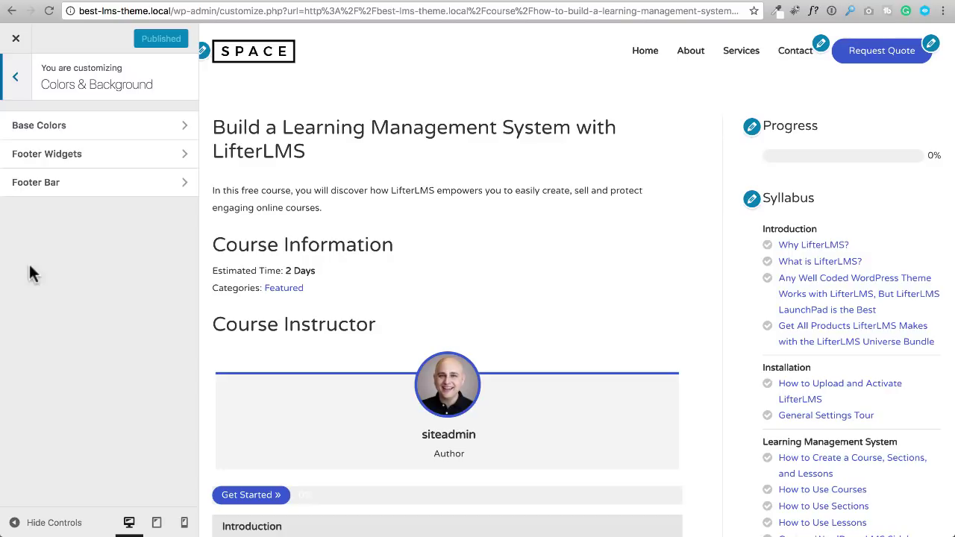
{"action": "left_click", "coordinate": [69, 128]}
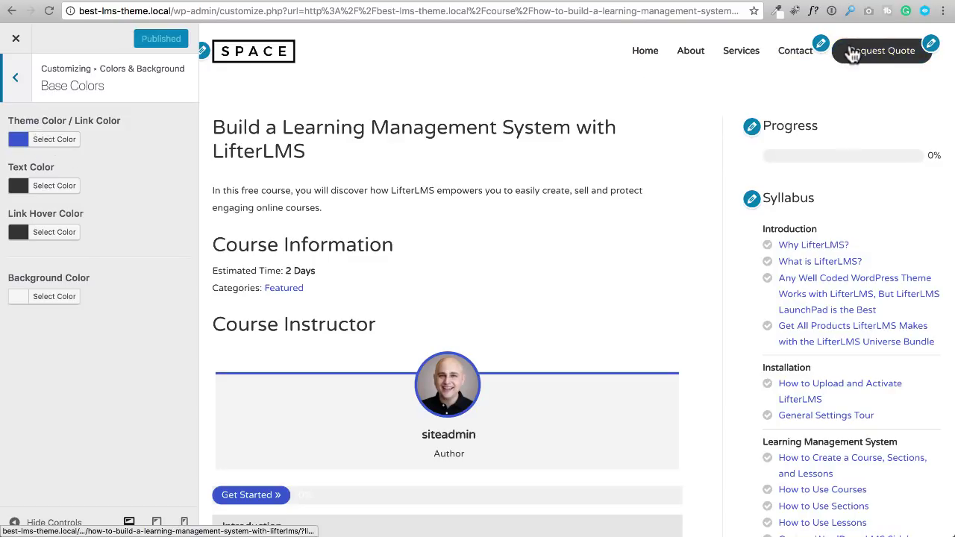
{"action": "left_click", "coordinate": [50, 140]}
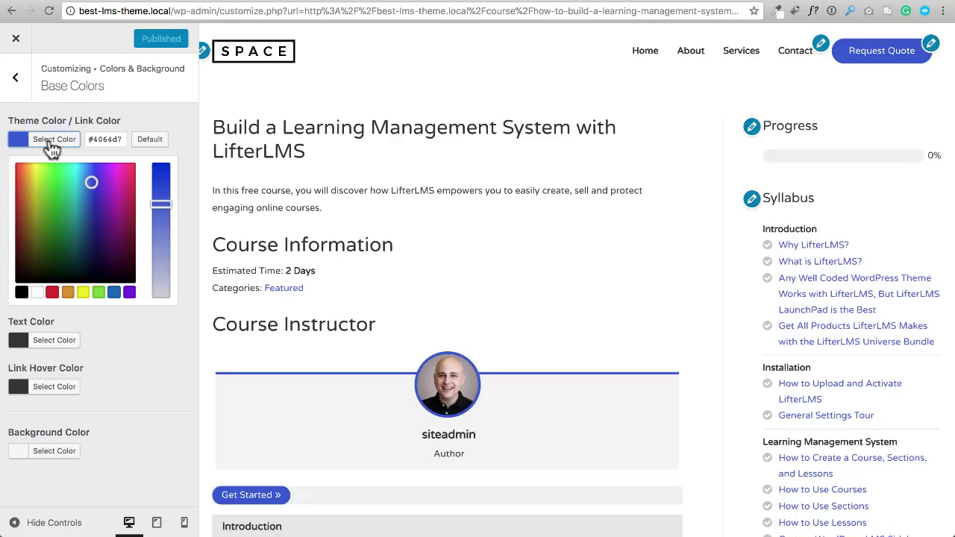
{"action": "left_click", "coordinate": [52, 292]}
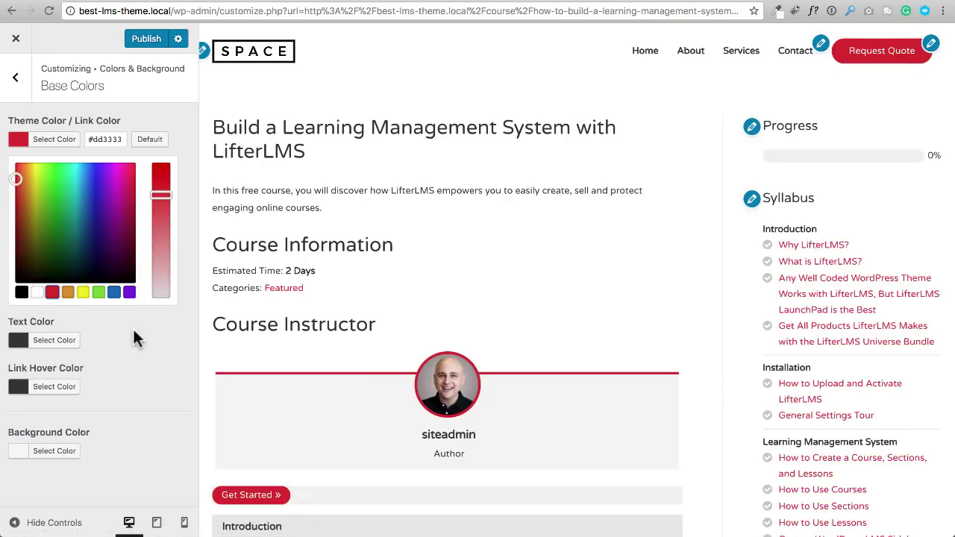
Step: Check the new color along the course page, publish it, and reload the purchase page to see it there
{"action": "scroll", "coordinate": [661, 291], "scroll_direction": "down", "scroll_amount": 5}
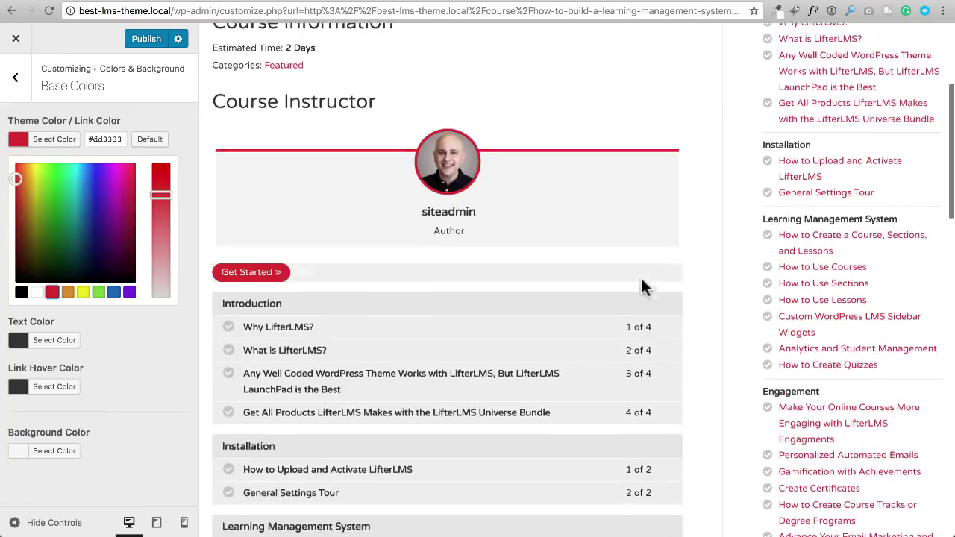
{"action": "scroll", "coordinate": [644, 290], "scroll_direction": "down", "scroll_amount": 5}
{"action": "scroll", "coordinate": [644, 288], "scroll_direction": "up", "scroll_amount": 10}
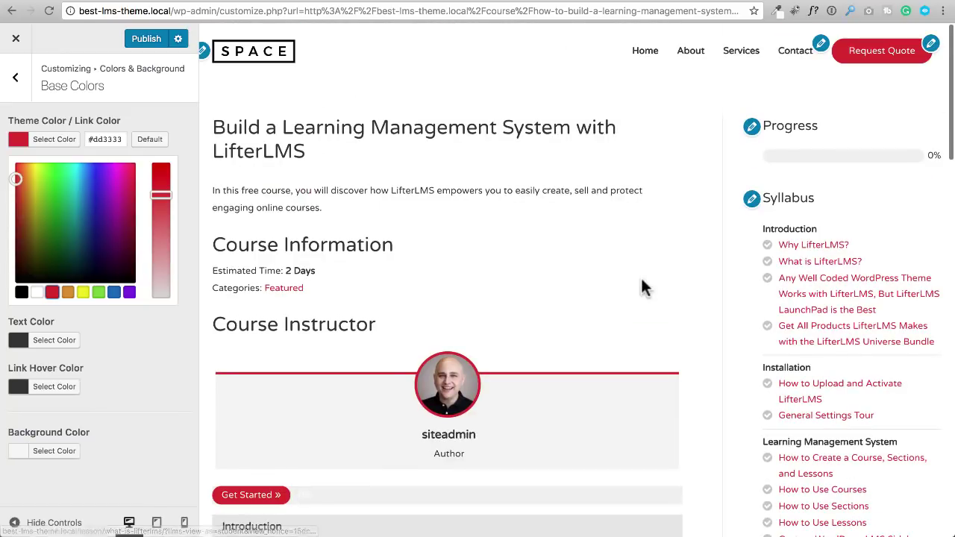
{"action": "left_click", "coordinate": [143, 41]}
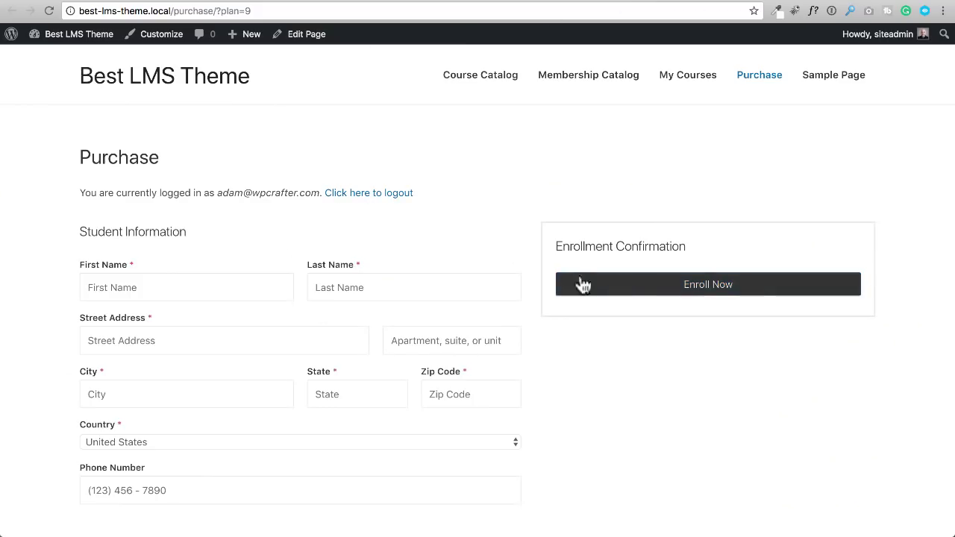
{"action": "left_click", "coordinate": [49, 10]}
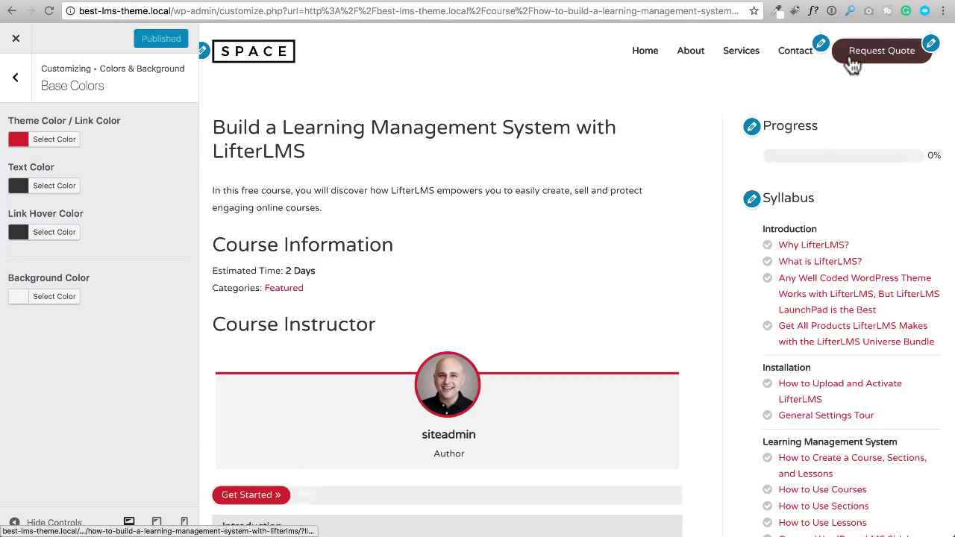
Step: Leave the color settings and open the LifterLMS layout options for course and membership columns
{"action": "left_click", "coordinate": [16, 79]}
{"action": "left_click", "coordinate": [21, 88]}
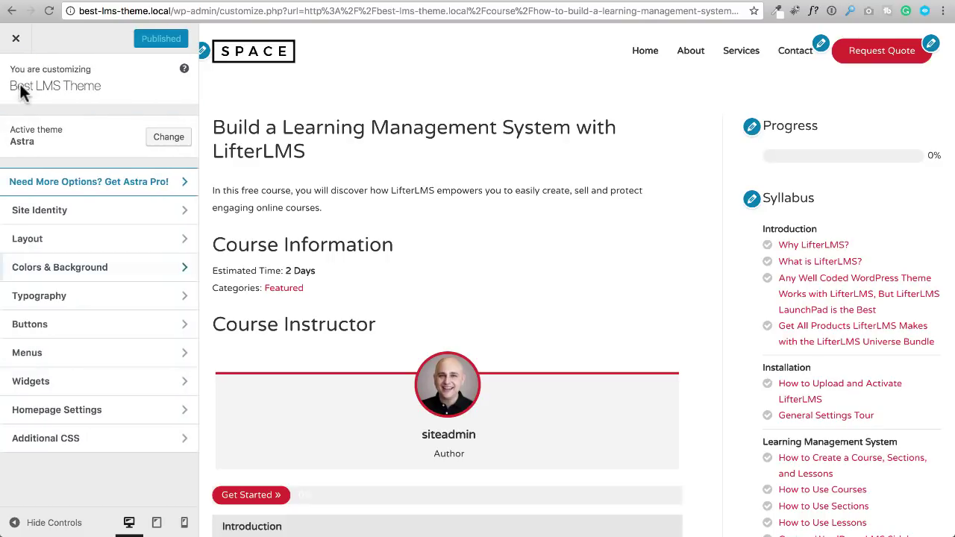
{"action": "left_click", "coordinate": [87, 246]}
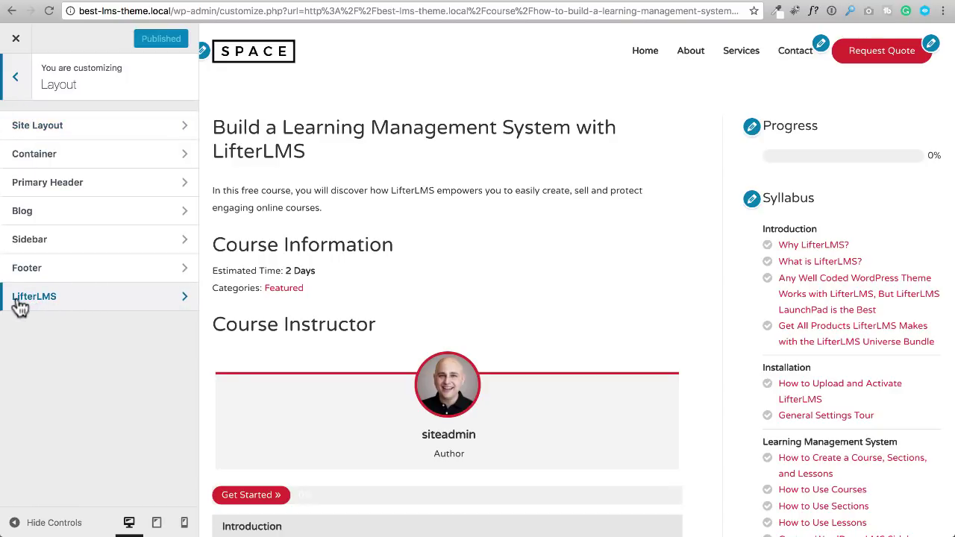
{"action": "left_click", "coordinate": [77, 303]}
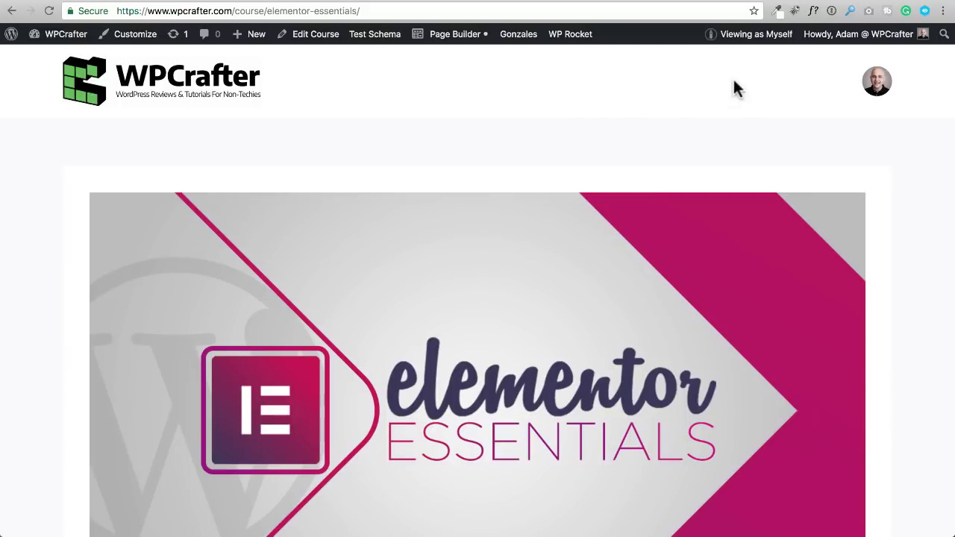
Step: On the WPCrafter site, go from the Elementor Essentials course to the homepage and look over the course library
{"action": "left_click", "coordinate": [234, 88]}
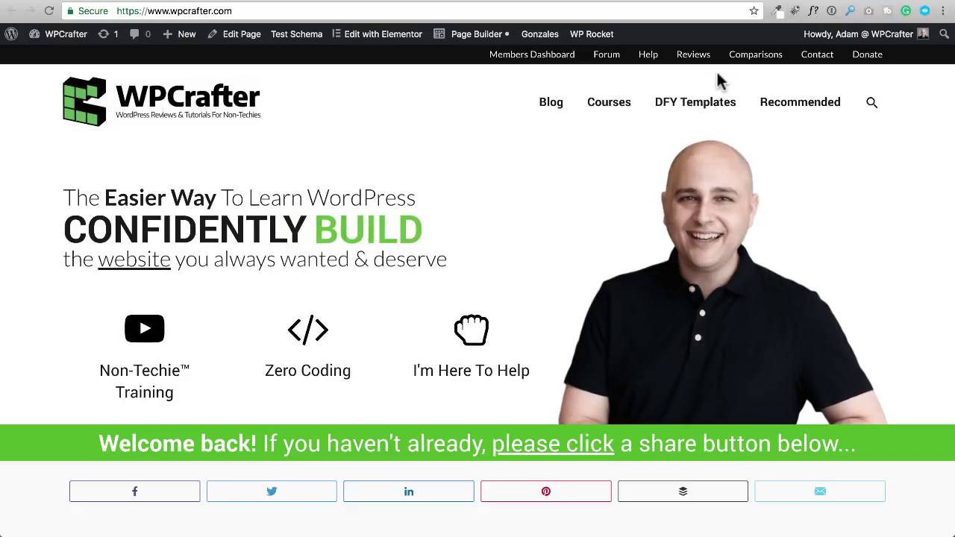
{"action": "left_click", "coordinate": [616, 106]}
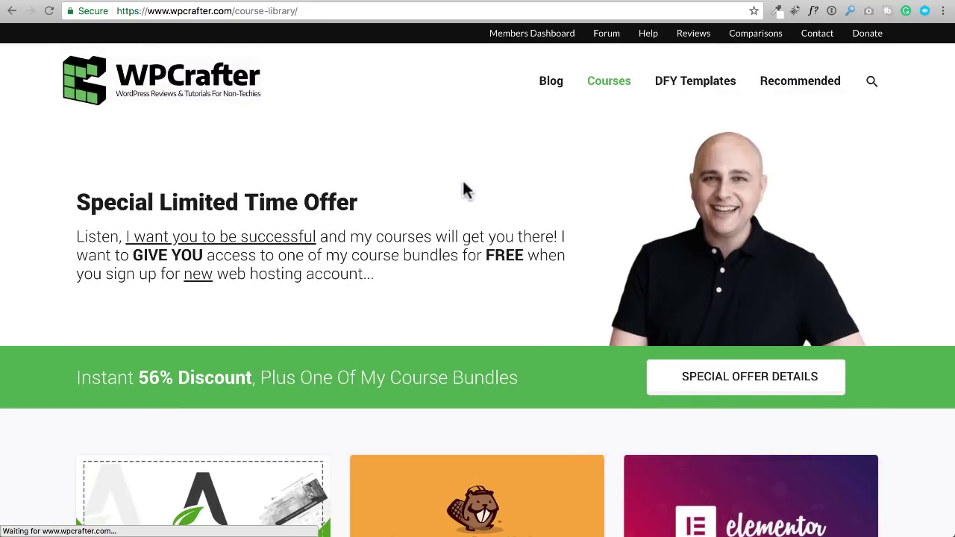
{"action": "scroll", "coordinate": [463, 186], "scroll_direction": "down", "scroll_amount": 5}
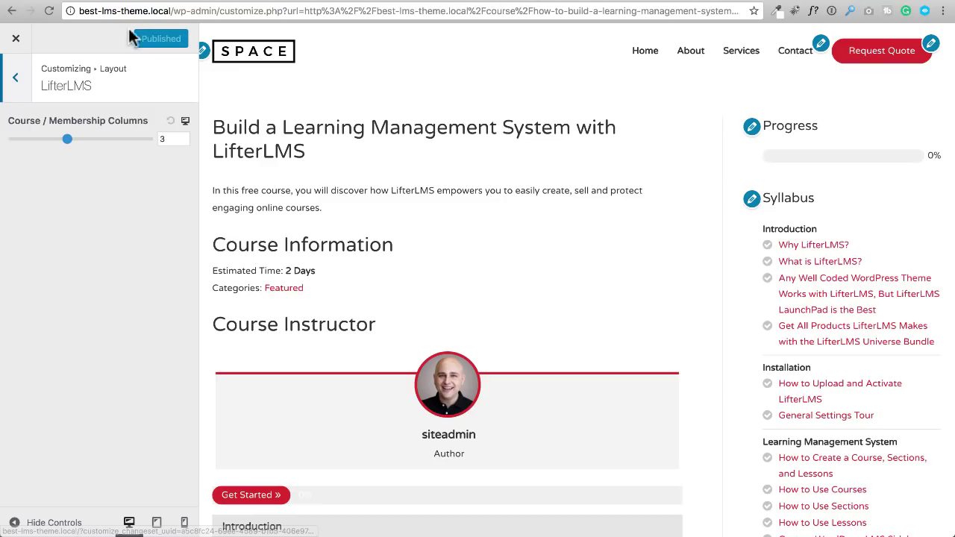
Step: In the theme's container layout settings, set the LifterLMS container to Boxed
{"action": "left_click", "coordinate": [18, 77]}
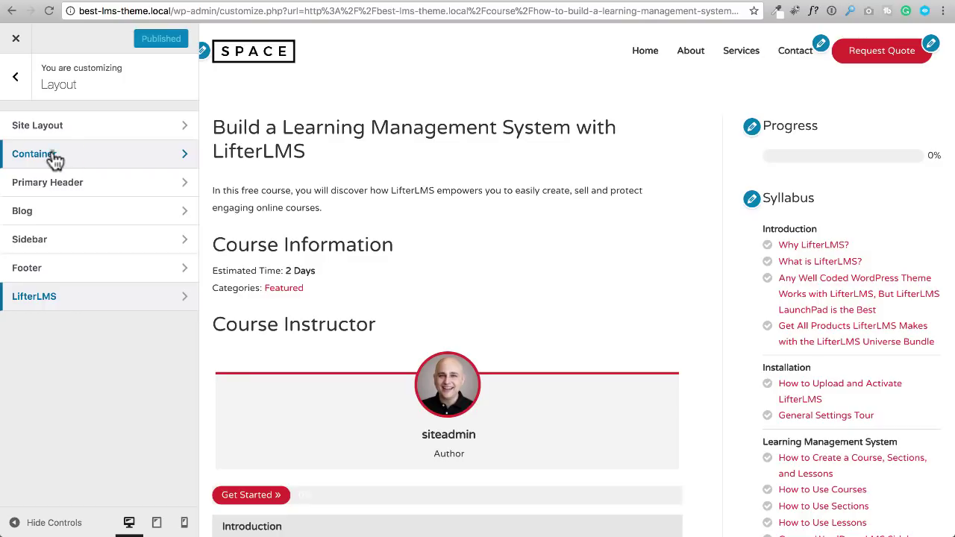
{"action": "left_click", "coordinate": [56, 156]}
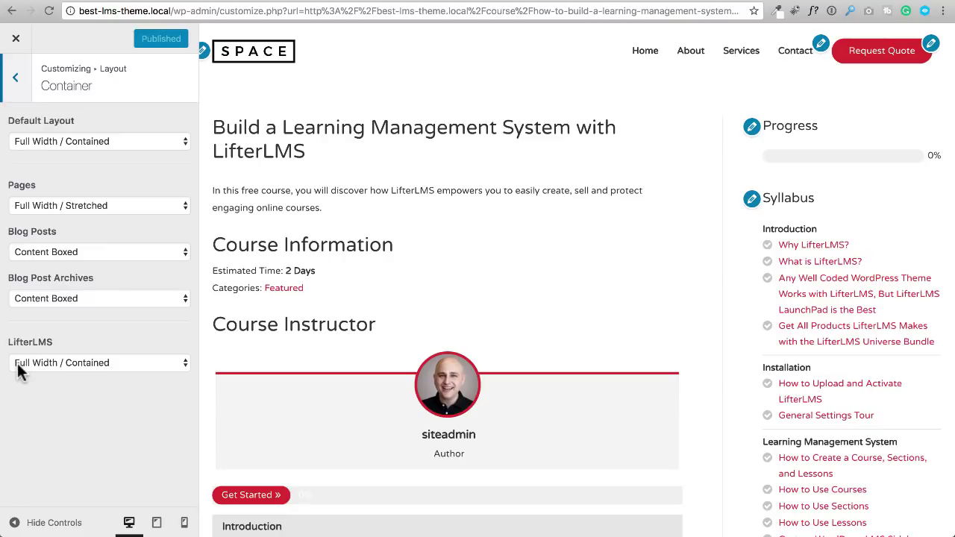
{"action": "left_click", "coordinate": [83, 363]}
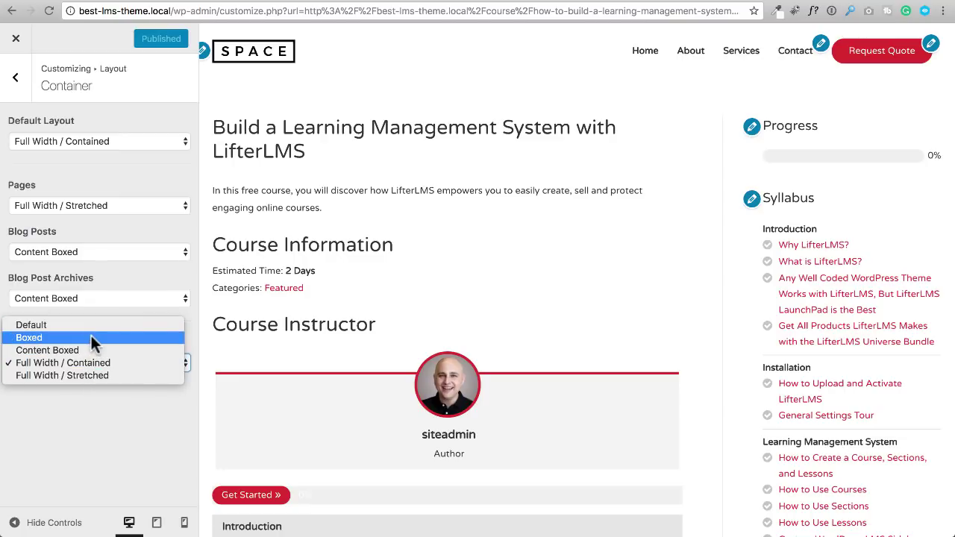
{"action": "left_click", "coordinate": [92, 338]}
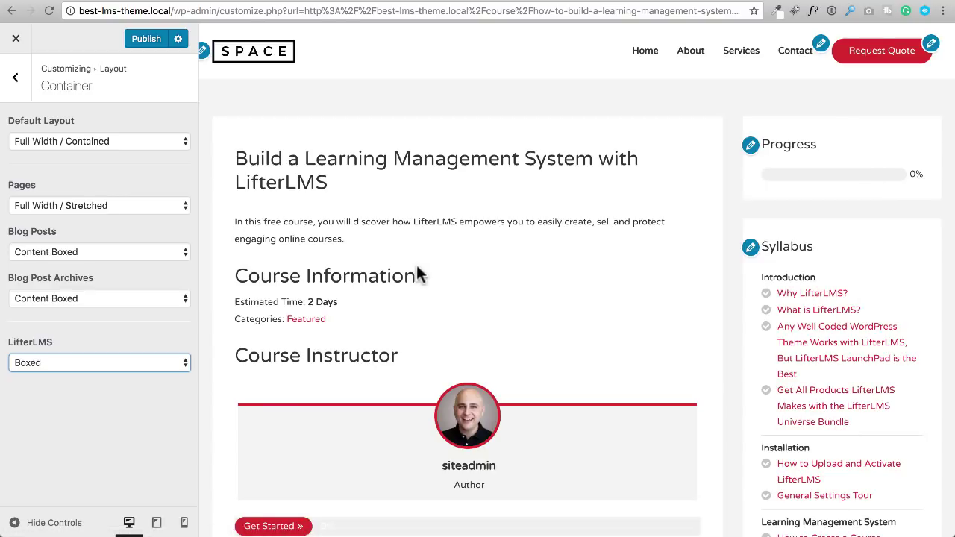
{"action": "left_click", "coordinate": [97, 361]}
{"action": "left_click", "coordinate": [96, 359]}
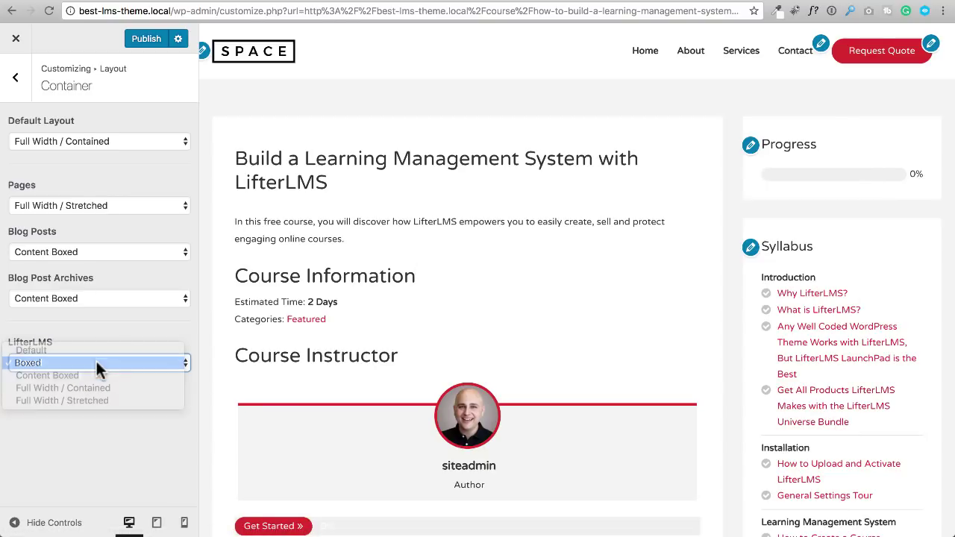
Step: In the sidebar layout settings, set LifterLMS Course/Lesson to No Sidebar
{"action": "left_click", "coordinate": [15, 78]}
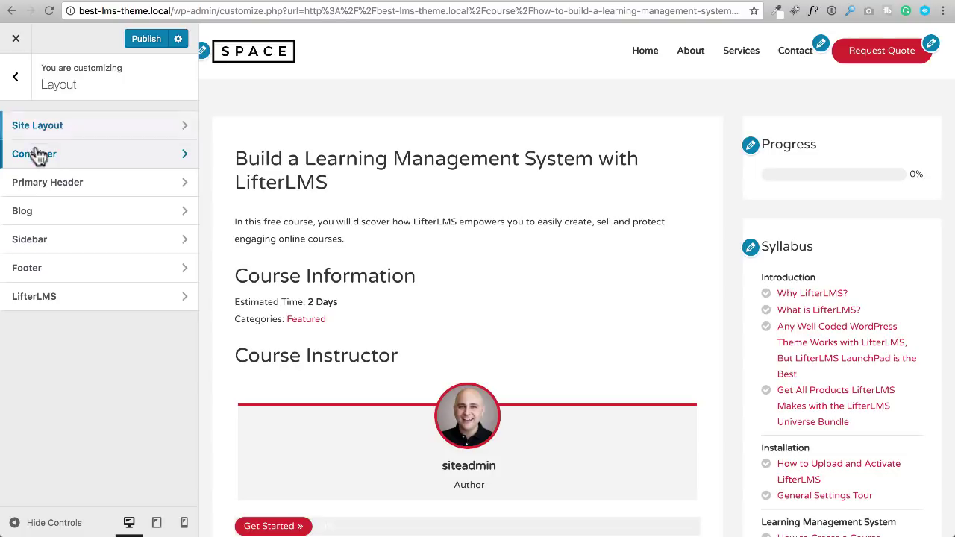
{"action": "left_click", "coordinate": [41, 241]}
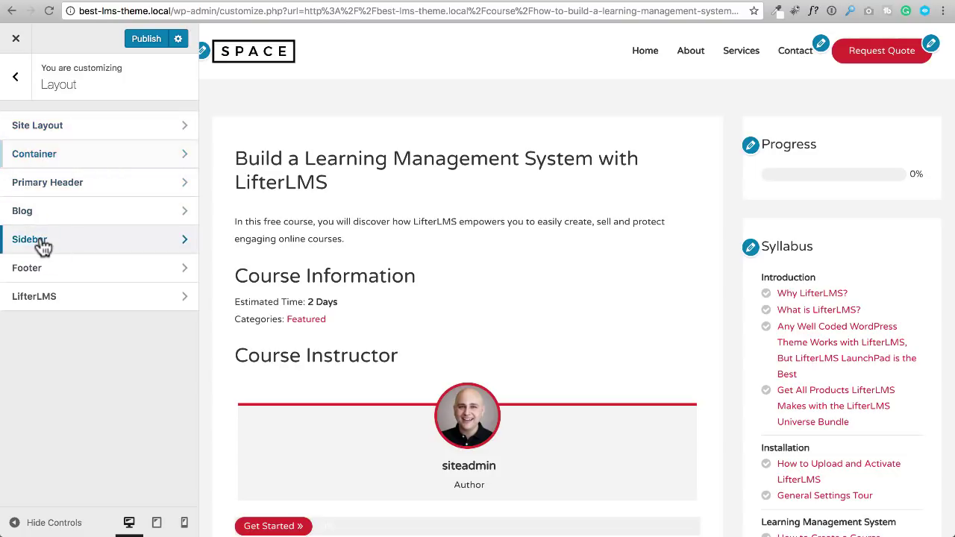
{"action": "scroll", "coordinate": [87, 245], "scroll_direction": "down", "scroll_amount": 1}
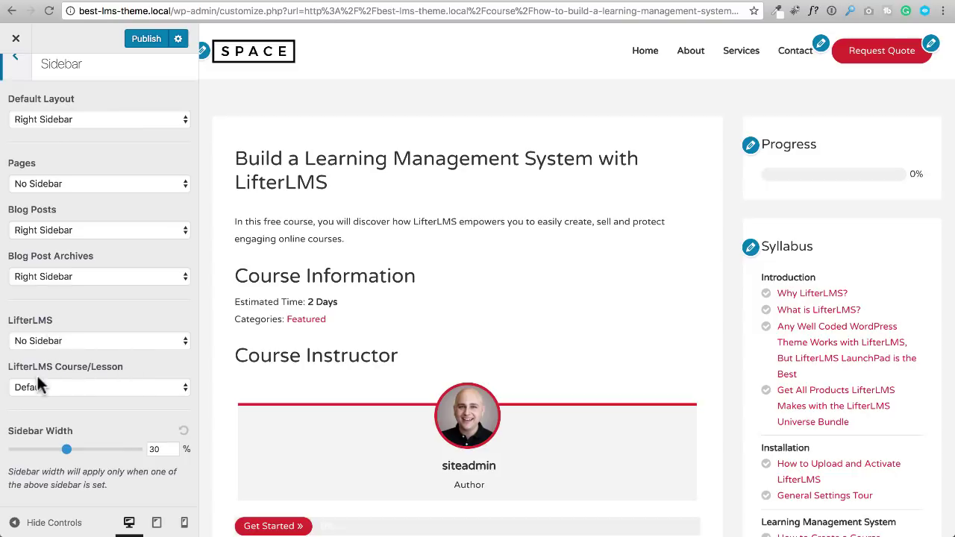
{"action": "left_click", "coordinate": [103, 389]}
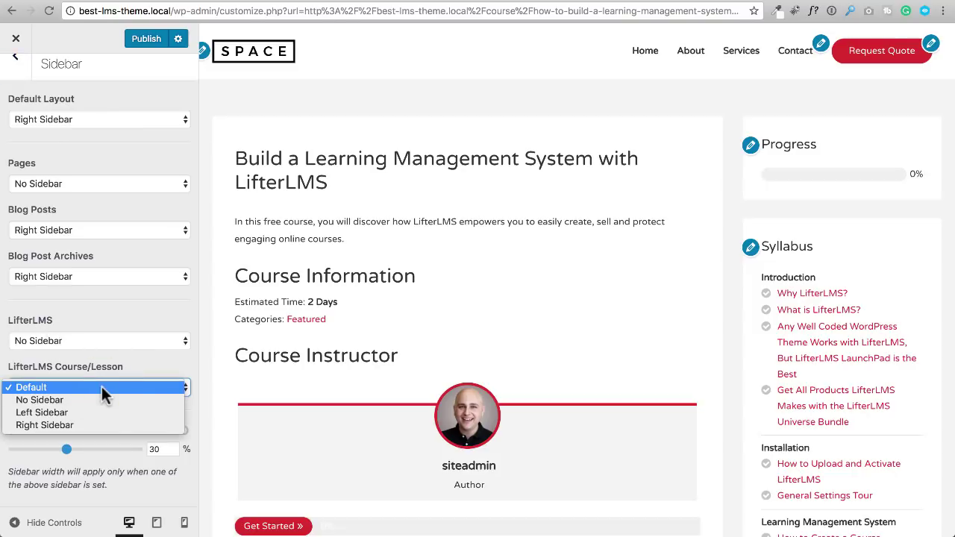
{"action": "left_click", "coordinate": [45, 400]}
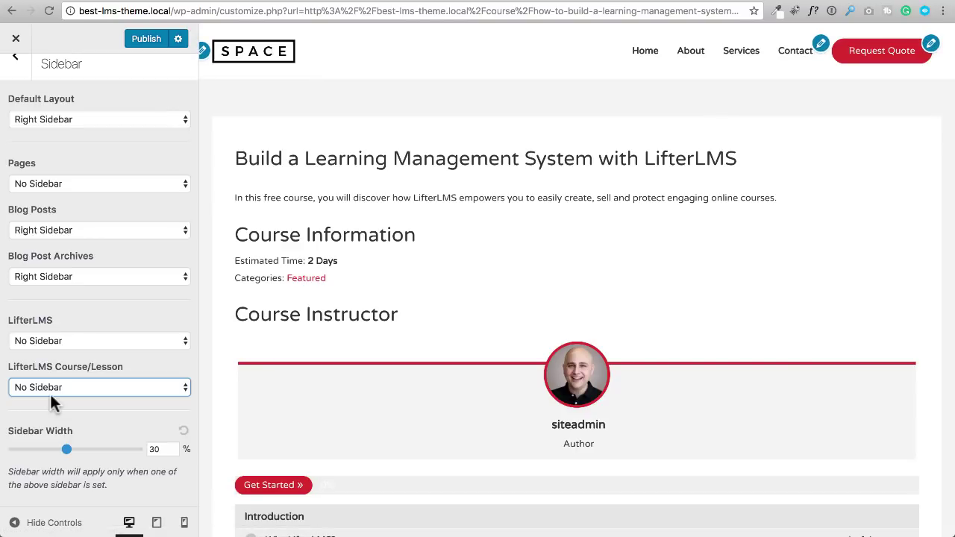
Step: Look through the course page without a sidebar, and set the LifterLMS Course/Lesson sidebar layout to Default
{"action": "scroll", "coordinate": [381, 239], "scroll_direction": "down", "scroll_amount": 10}
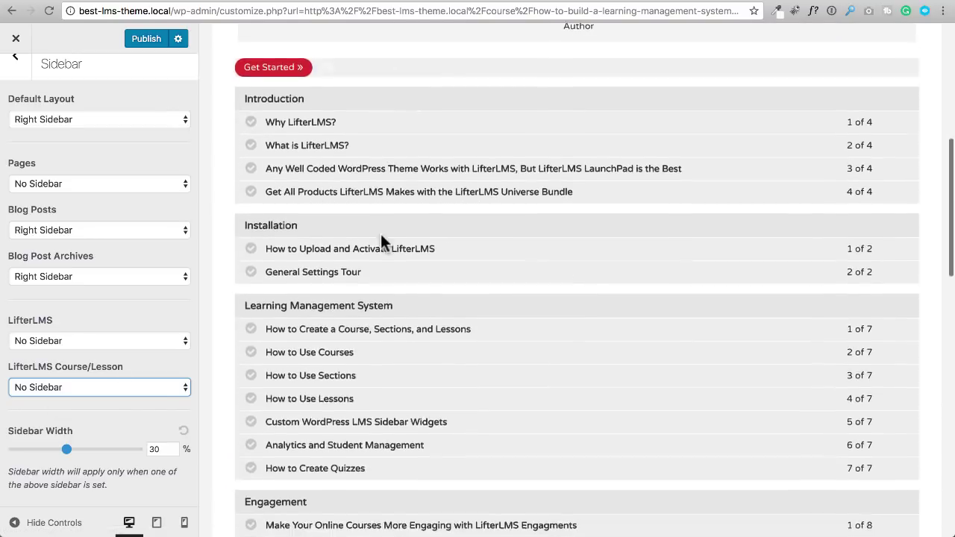
{"action": "scroll", "coordinate": [382, 235], "scroll_direction": "down", "scroll_amount": 6}
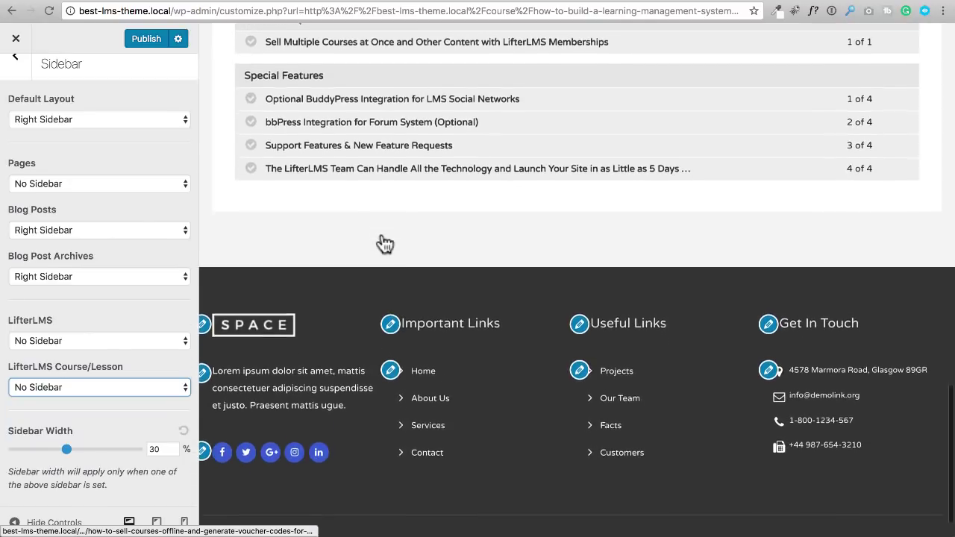
{"action": "scroll", "coordinate": [381, 237], "scroll_direction": "up", "scroll_amount": 15}
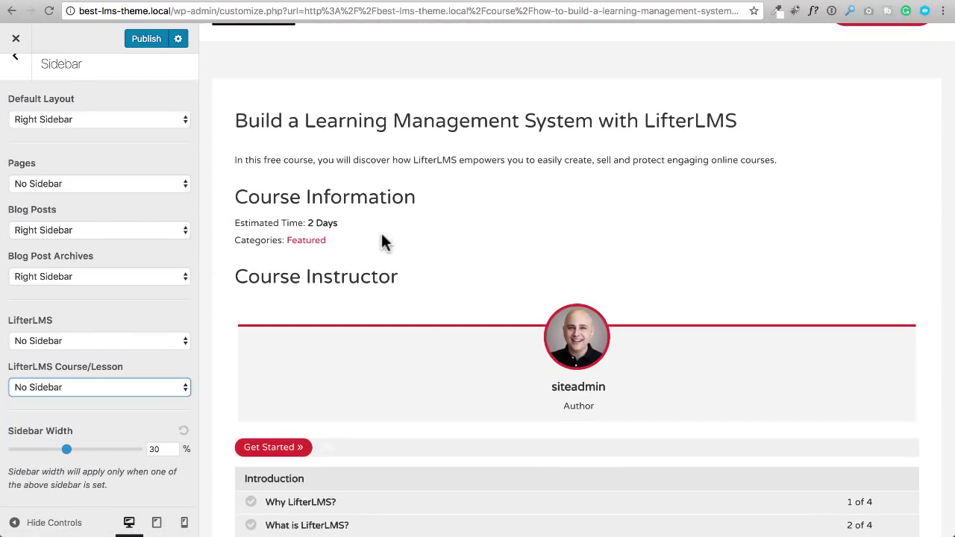
{"action": "scroll", "coordinate": [394, 251], "scroll_direction": "up", "scroll_amount": 2}
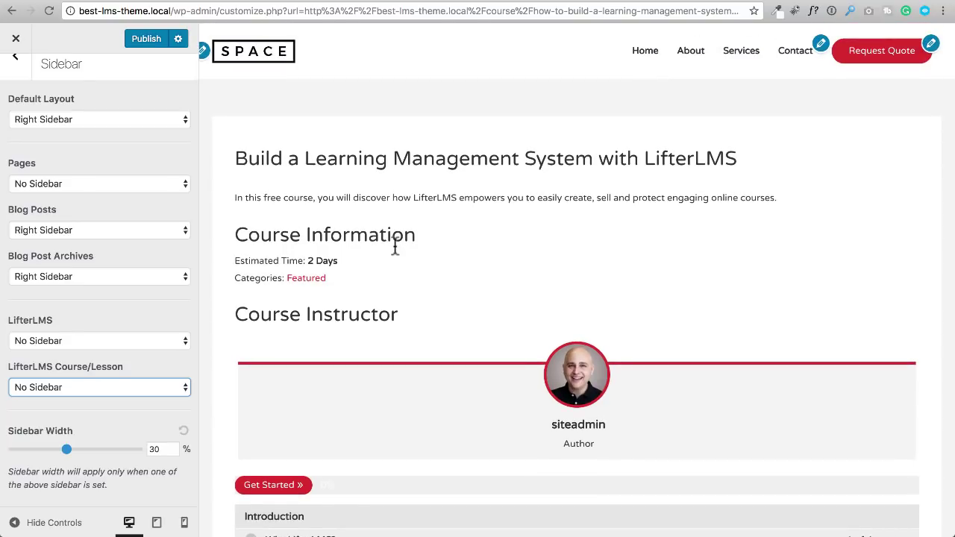
{"action": "left_click", "coordinate": [78, 389]}
{"action": "left_click", "coordinate": [79, 374]}
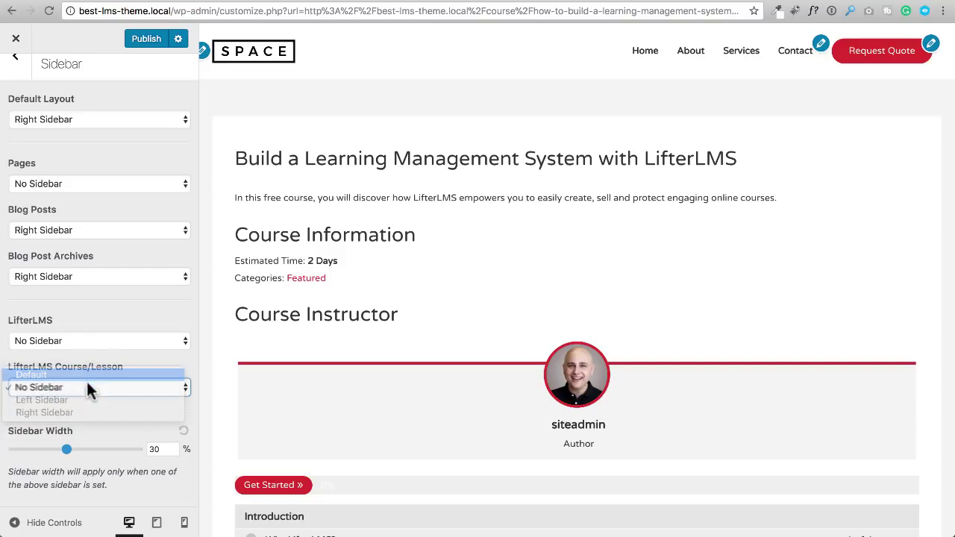
{"action": "left_click", "coordinate": [87, 338]}
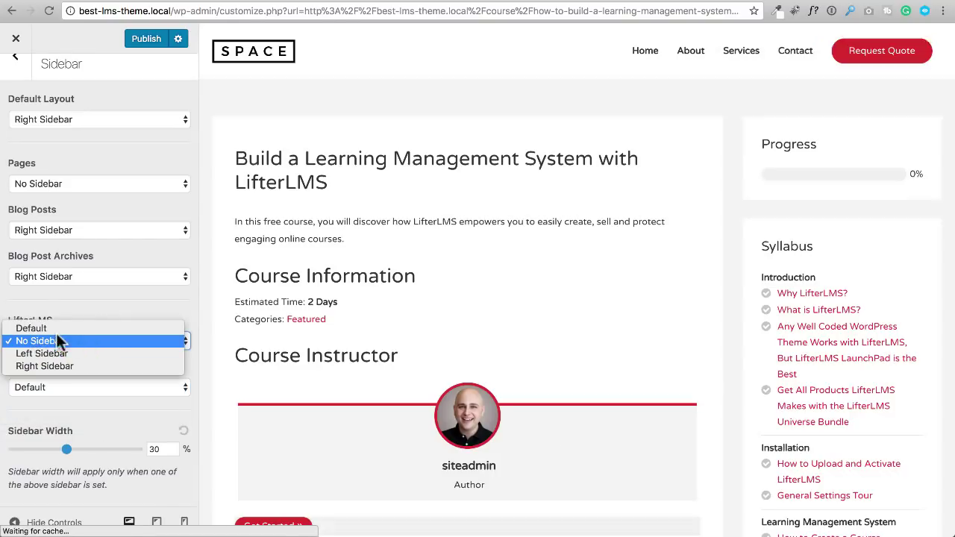
{"action": "left_click", "coordinate": [47, 319]}
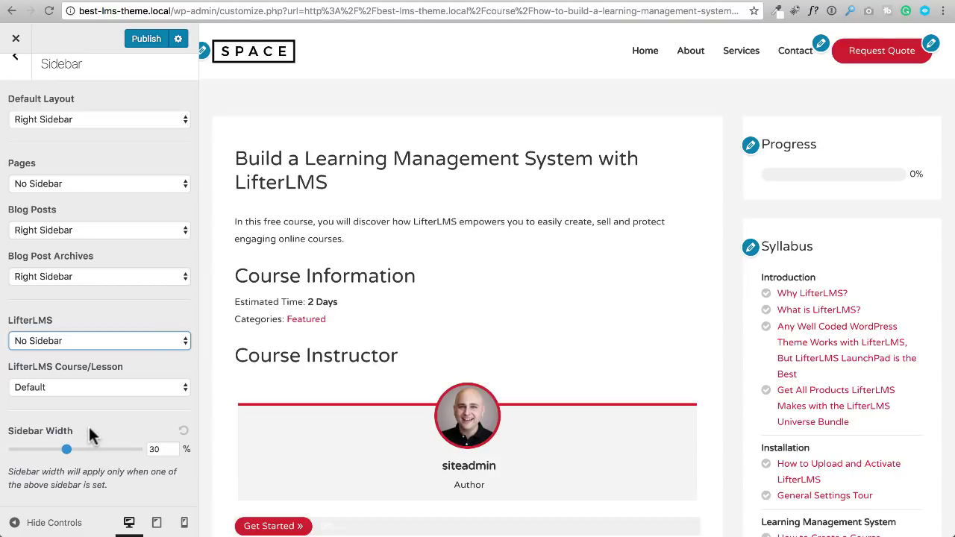
Step: In the container layout settings, try the LifterLMS container as Content Boxed and as Full Width / Stretched
{"action": "left_click", "coordinate": [16, 65]}
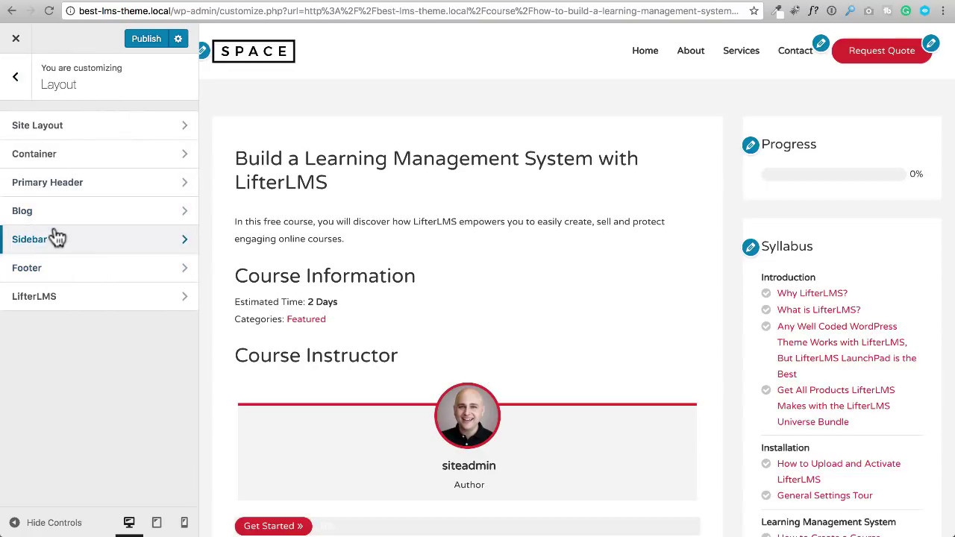
{"action": "left_click", "coordinate": [45, 157]}
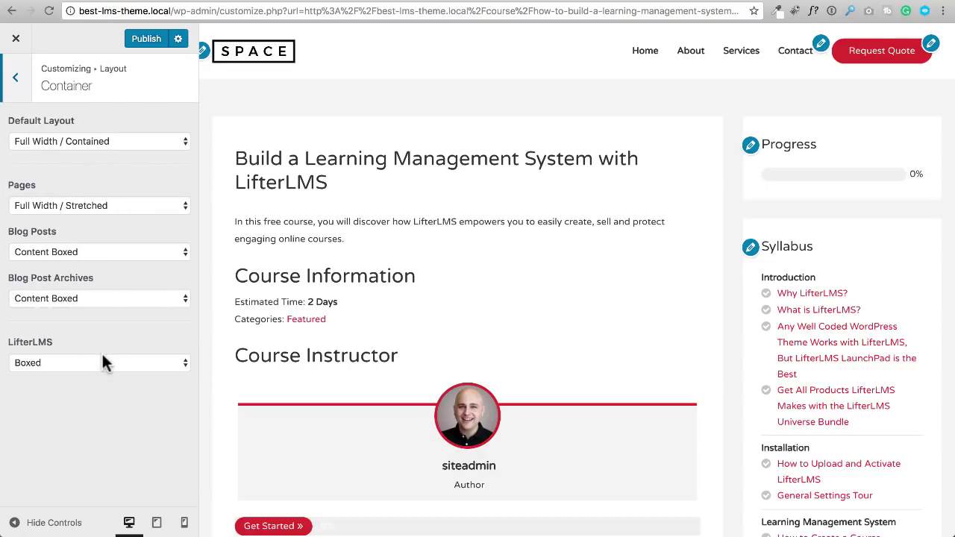
{"action": "left_click", "coordinate": [102, 351]}
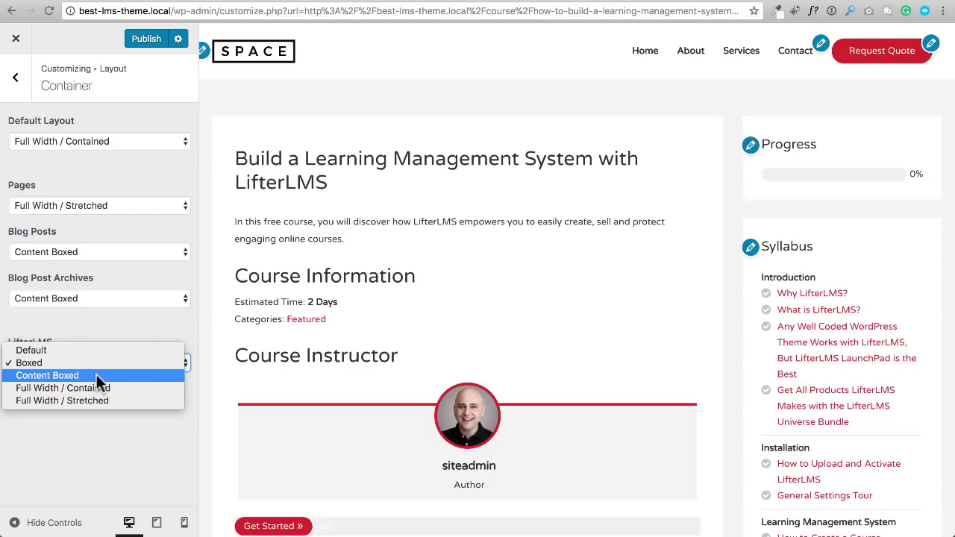
{"action": "left_click", "coordinate": [97, 375]}
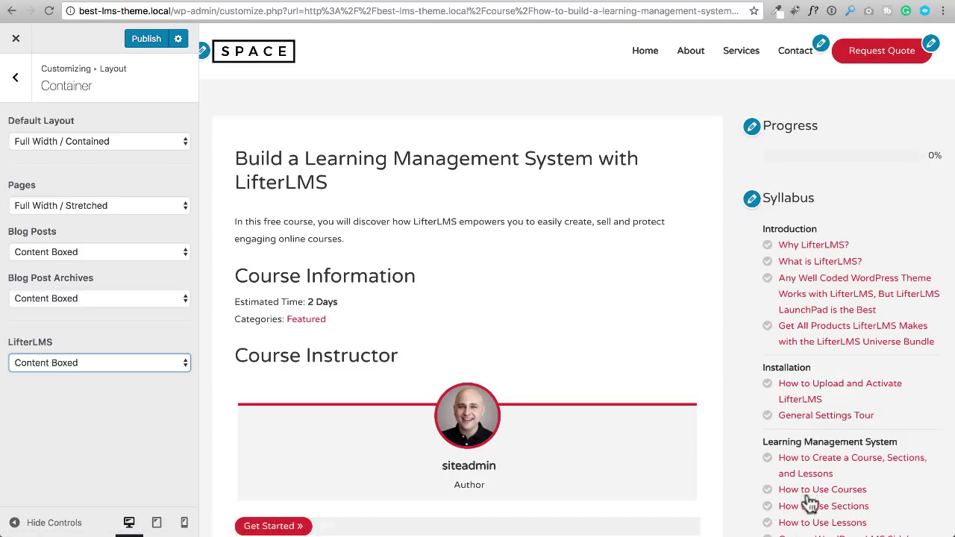
{"action": "left_click", "coordinate": [105, 361]}
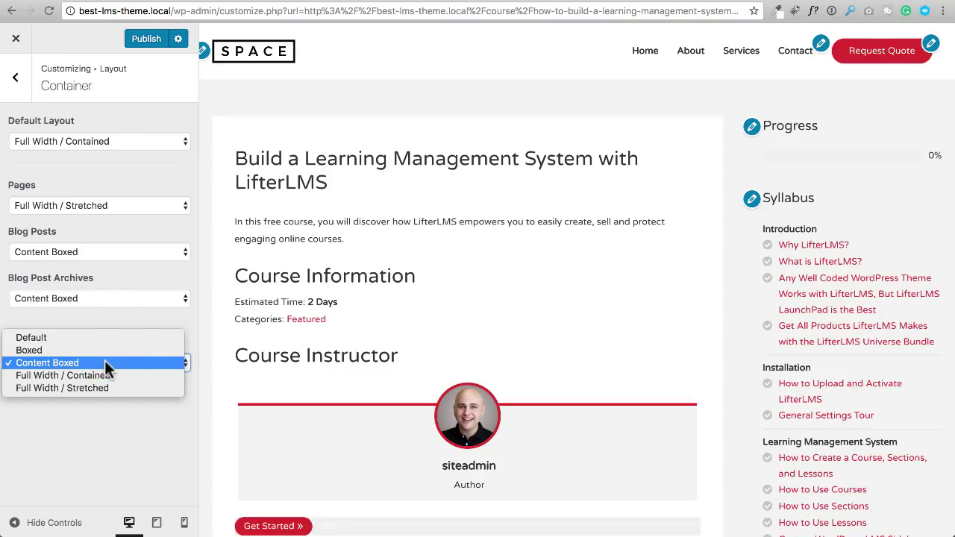
{"action": "left_click", "coordinate": [69, 388]}
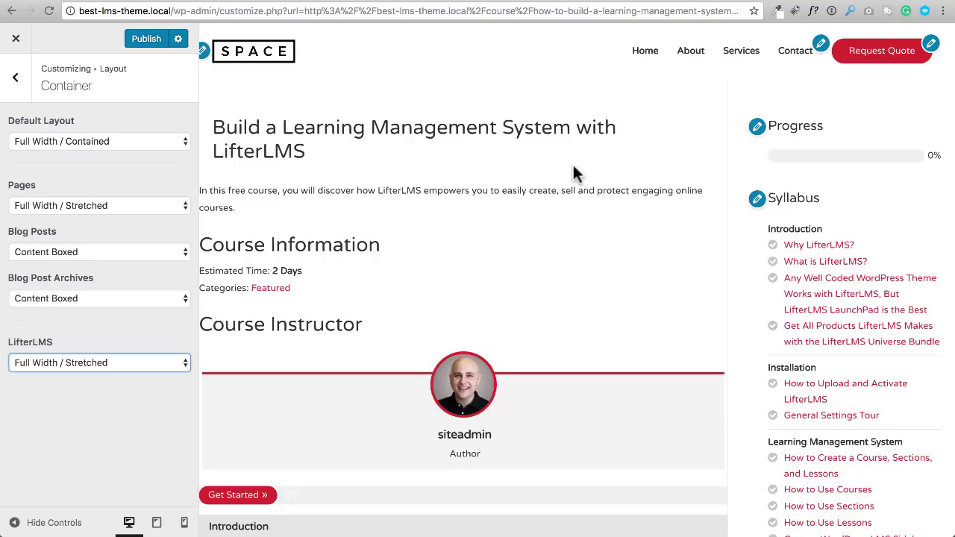
Step: Set the LifterLMS container to Full Width / Contained, publish it, and leave the customizer to view the live course page
{"action": "left_click", "coordinate": [84, 362]}
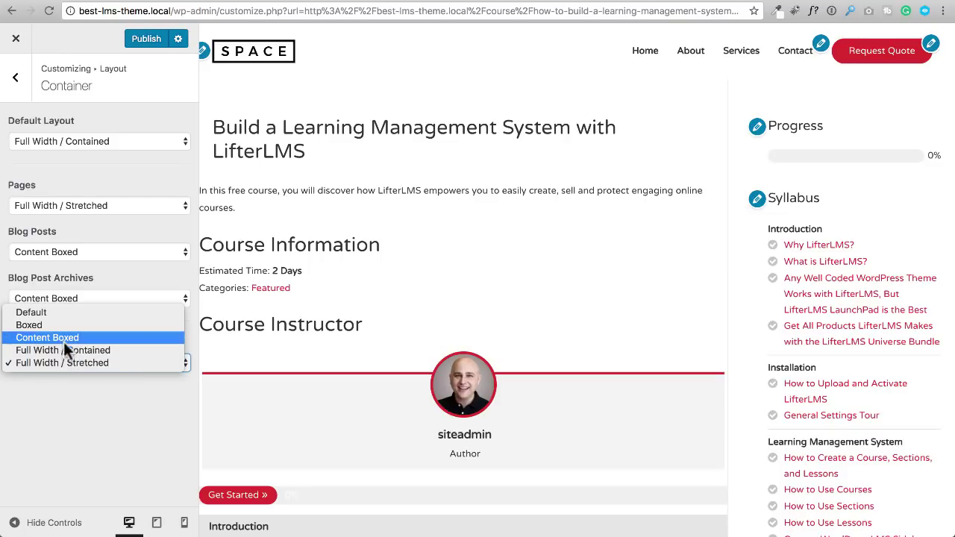
{"action": "left_click", "coordinate": [65, 350]}
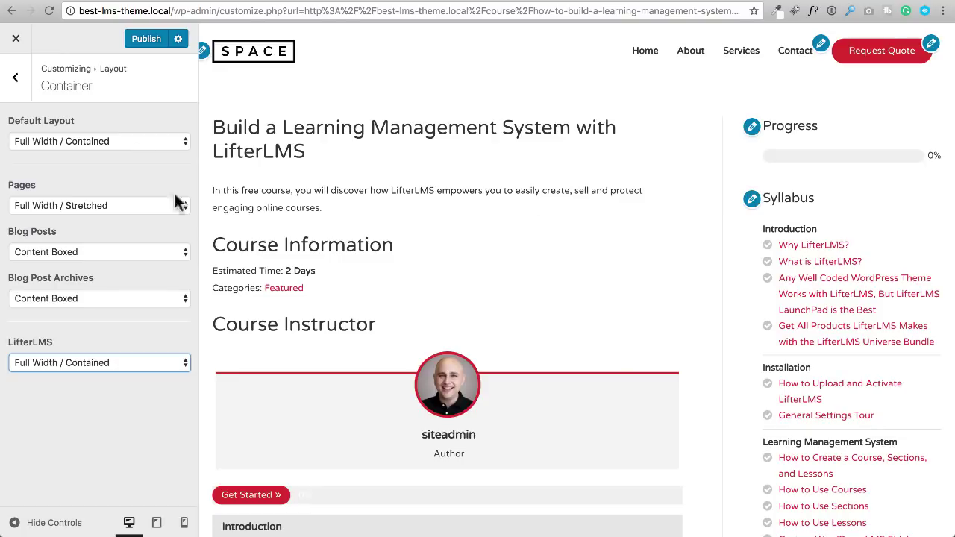
{"action": "left_click", "coordinate": [133, 43]}
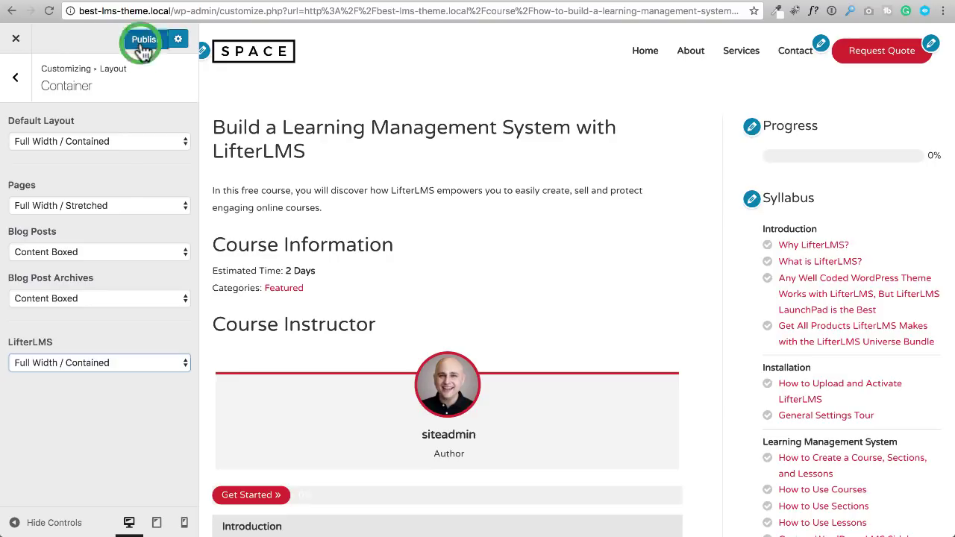
{"action": "left_click", "coordinate": [13, 45]}
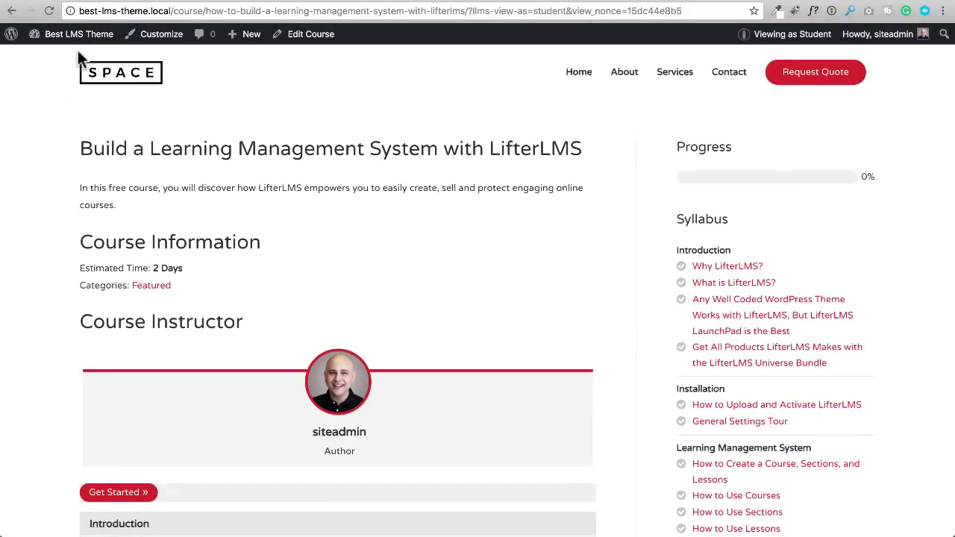
{"action": "scroll", "coordinate": [334, 143], "scroll_direction": "down", "scroll_amount": 3}
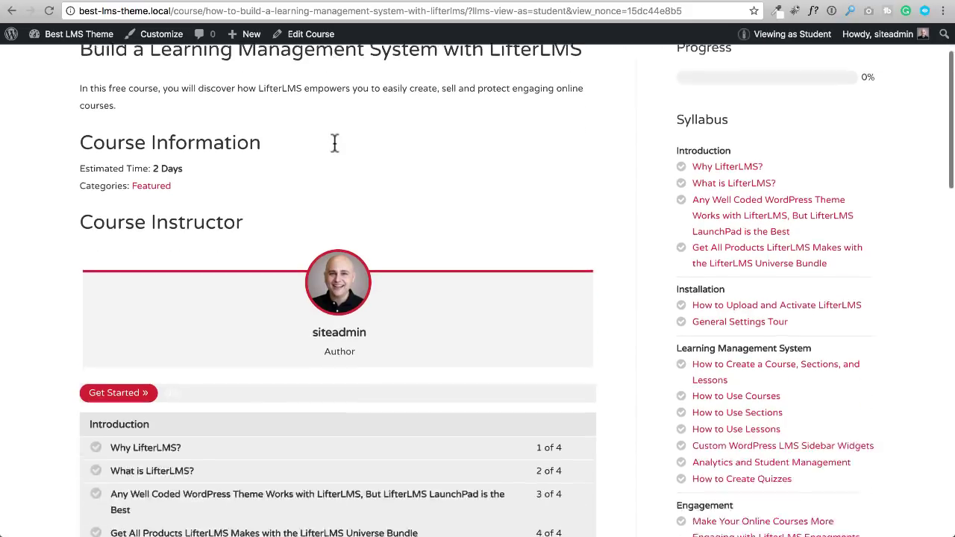
{"action": "scroll", "coordinate": [333, 142], "scroll_direction": "up", "scroll_amount": 3}
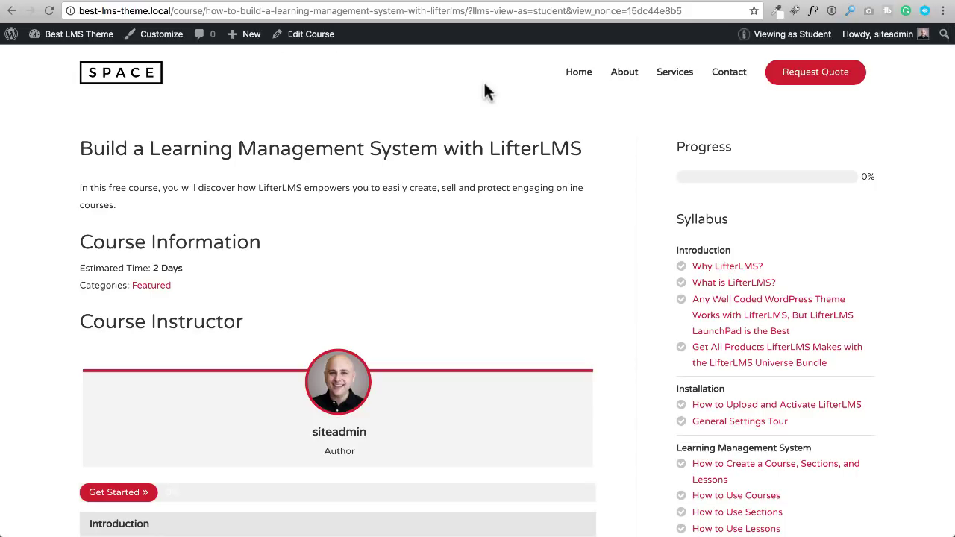
Step: Go to the Astra Sites import page and close the Agency preview to show the library of Elementor starter sites
{"action": "left_click", "coordinate": [411, 4]}
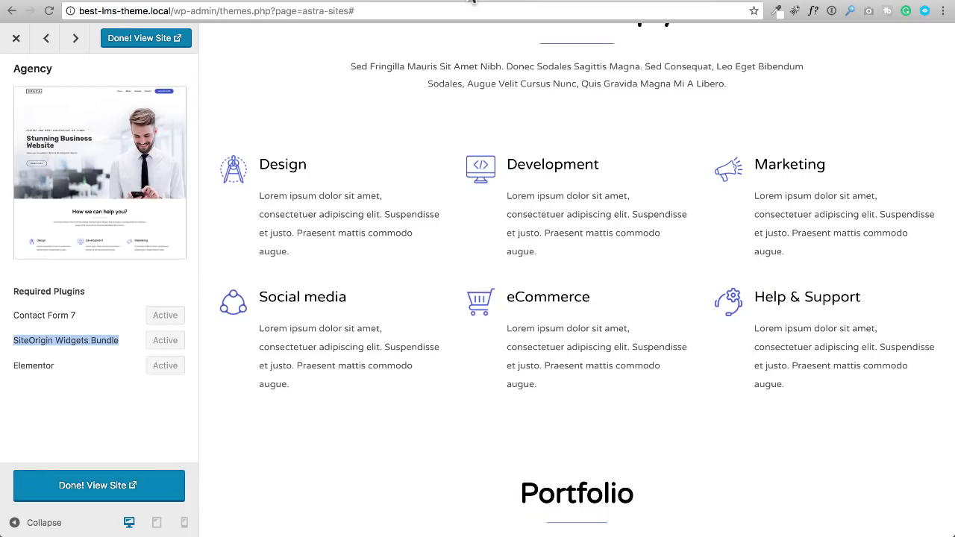
{"action": "left_click", "coordinate": [15, 39]}
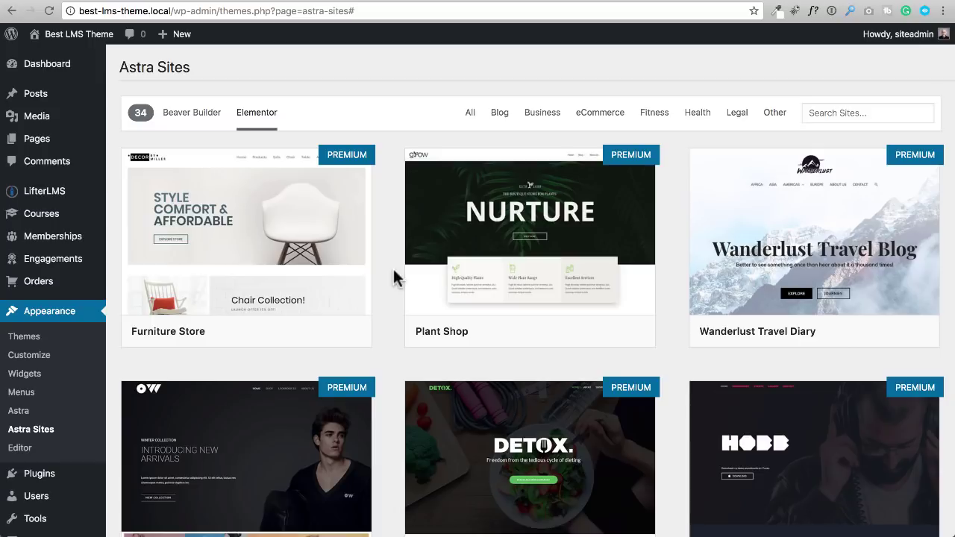
{"action": "mouse_move", "coordinate": [409, 238]}
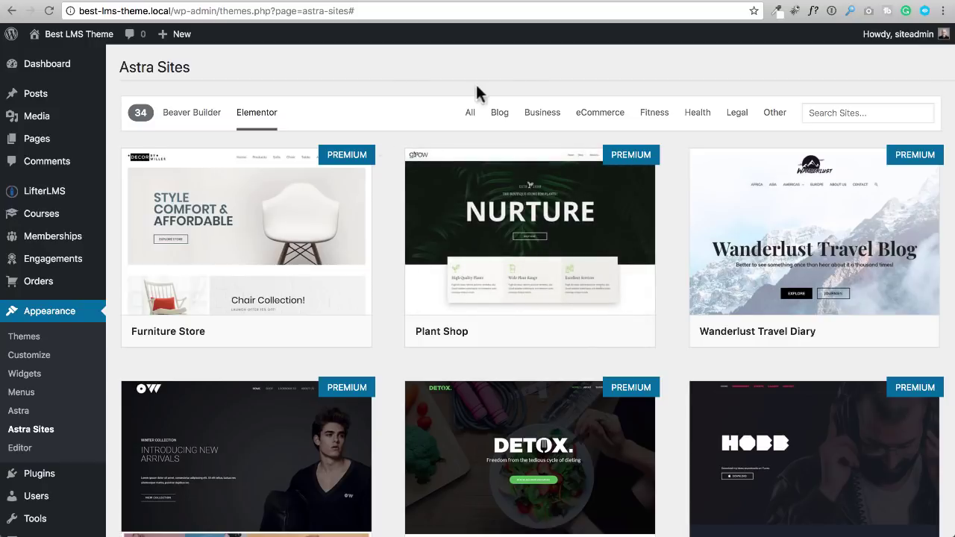
Step: Open the eCourse design mockup and examine its whole page, from the header through lessons, sample video, plans and testimonials
{"action": "left_click", "coordinate": [644, 4]}
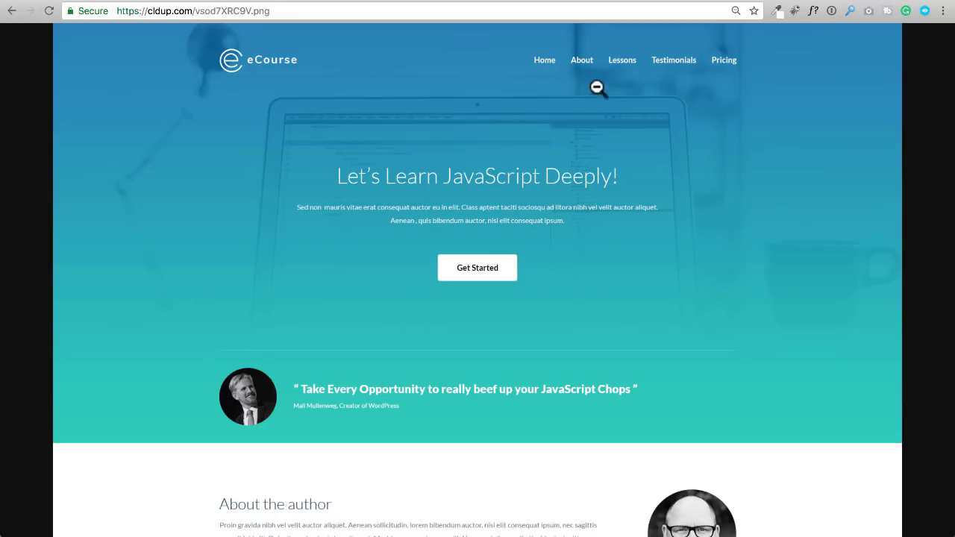
{"action": "scroll", "coordinate": [373, 200], "scroll_direction": "down", "scroll_amount": 4}
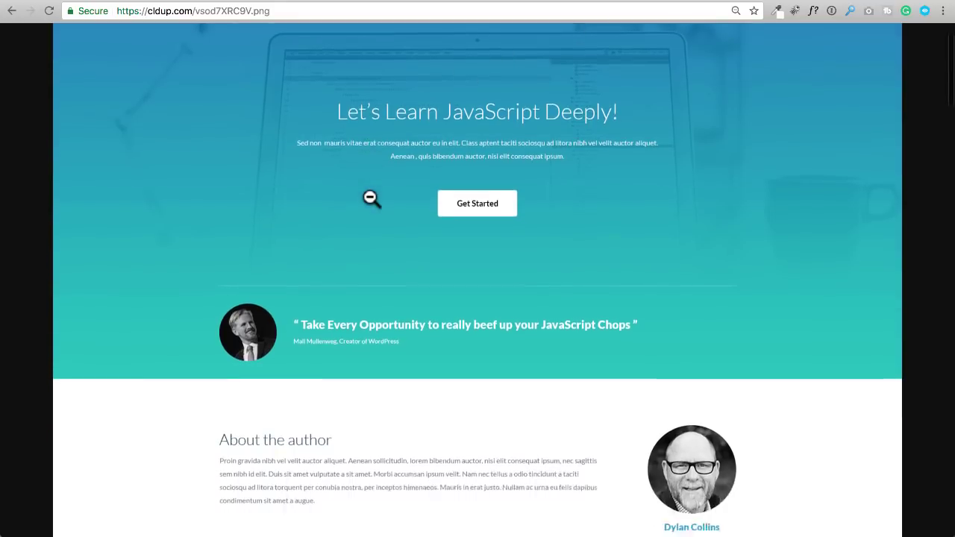
{"action": "scroll", "coordinate": [371, 199], "scroll_direction": "down", "scroll_amount": 5}
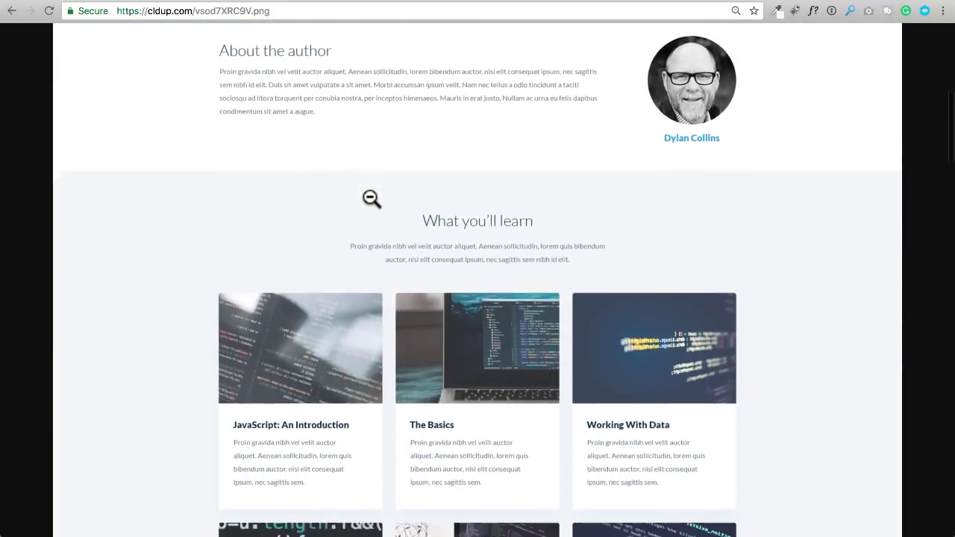
{"action": "scroll", "coordinate": [370, 197], "scroll_direction": "down", "scroll_amount": 2}
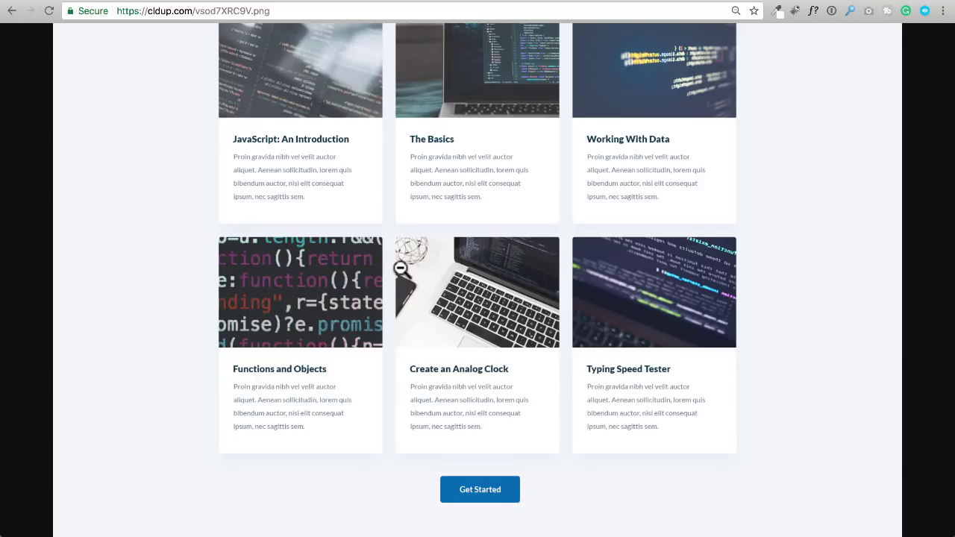
{"action": "scroll", "coordinate": [403, 270], "scroll_direction": "down", "scroll_amount": 3}
{"action": "scroll", "coordinate": [393, 270], "scroll_direction": "down", "scroll_amount": 8}
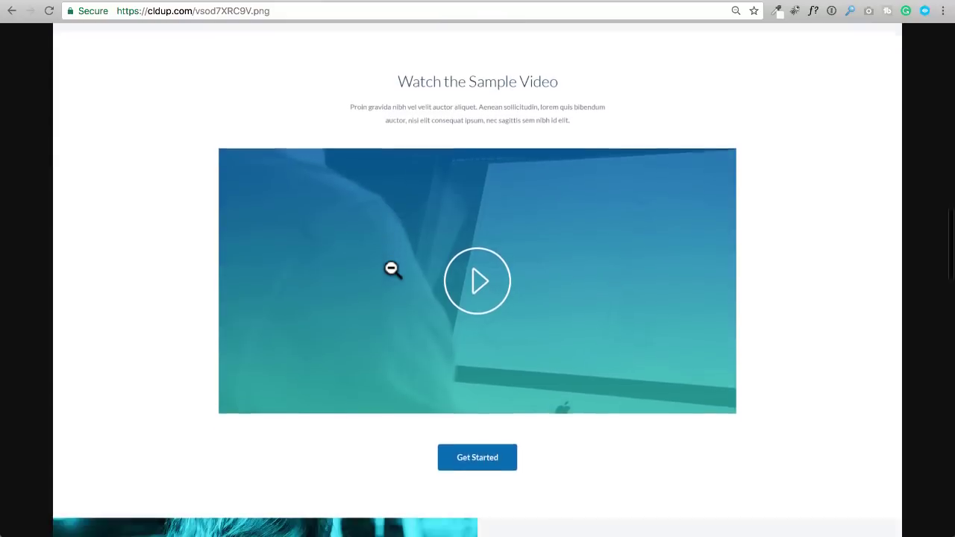
{"action": "scroll", "coordinate": [394, 270], "scroll_direction": "down", "scroll_amount": 10}
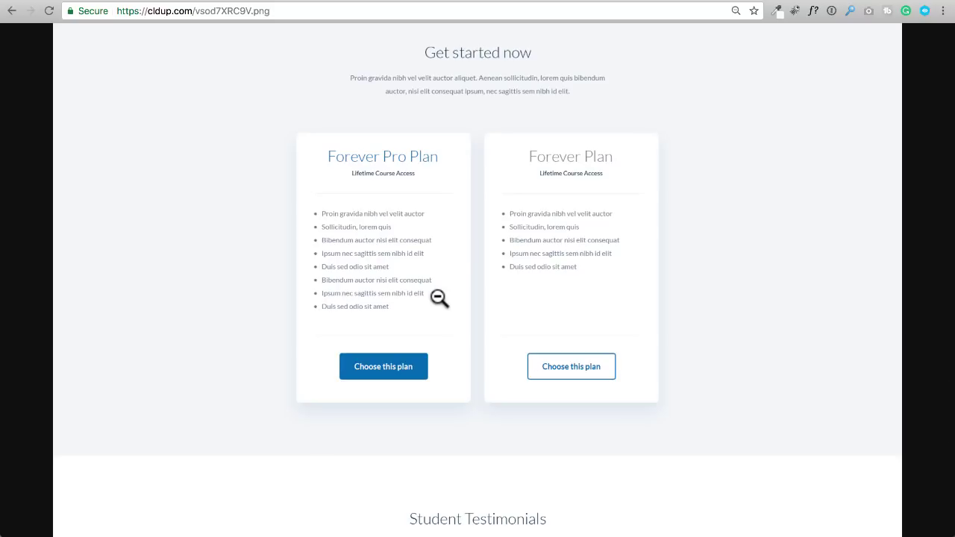
{"action": "scroll", "coordinate": [438, 298], "scroll_direction": "down", "scroll_amount": 7}
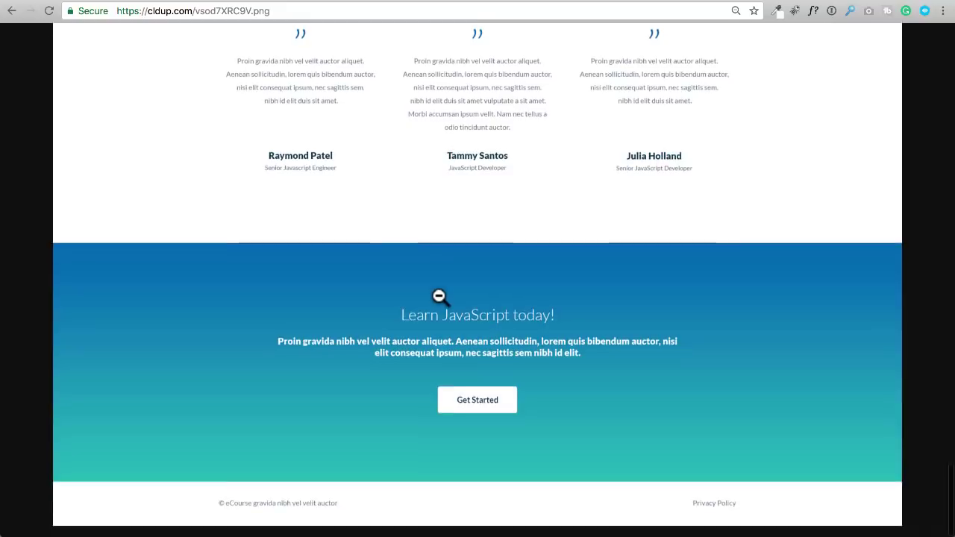
{"action": "scroll", "coordinate": [440, 297], "scroll_direction": "up", "scroll_amount": 5}
{"action": "scroll", "coordinate": [440, 294], "scroll_direction": "up", "scroll_amount": 20}
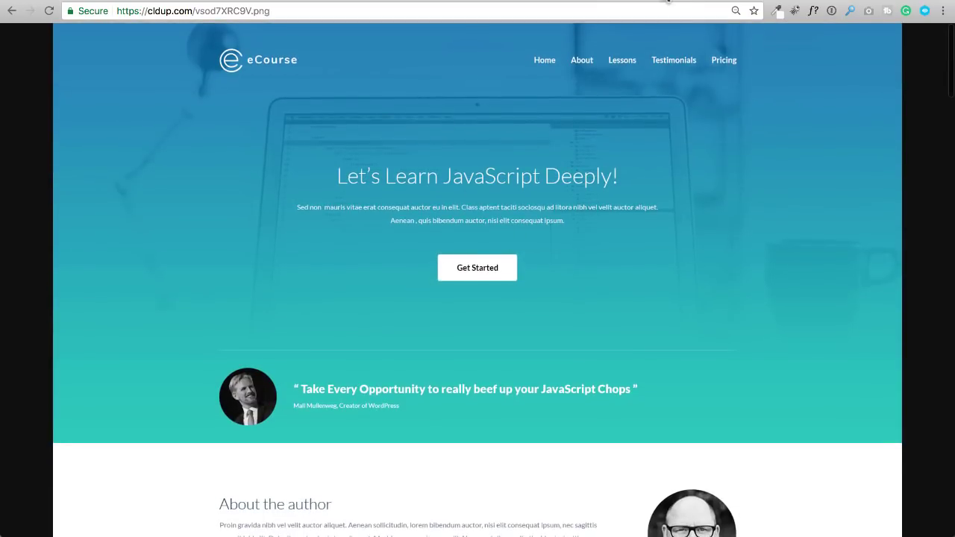
Step: Examine the pink speaker and coach site mockup from header to footer, and return to the live LifterLMS course page
{"action": "left_click", "coordinate": [700, 2]}
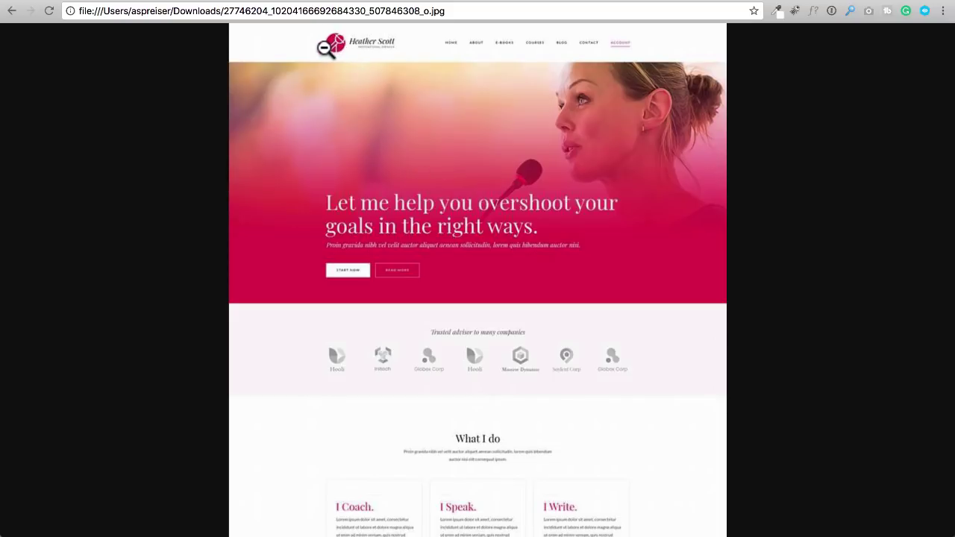
{"action": "scroll", "coordinate": [477, 140], "scroll_direction": "down", "scroll_amount": 1}
{"action": "scroll", "coordinate": [476, 141], "scroll_direction": "down", "scroll_amount": 10}
{"action": "scroll", "coordinate": [477, 140], "scroll_direction": "down", "scroll_amount": 6}
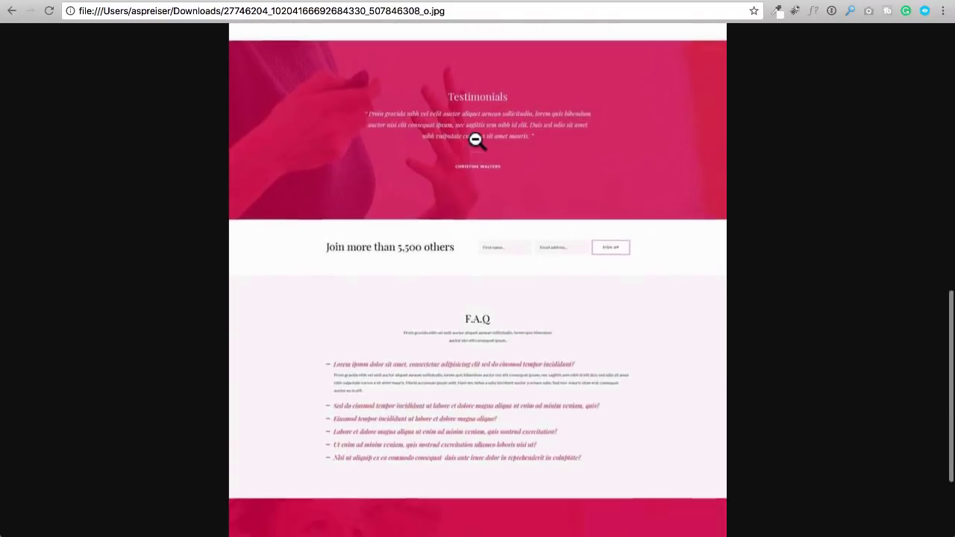
{"action": "scroll", "coordinate": [477, 141], "scroll_direction": "down", "scroll_amount": 3}
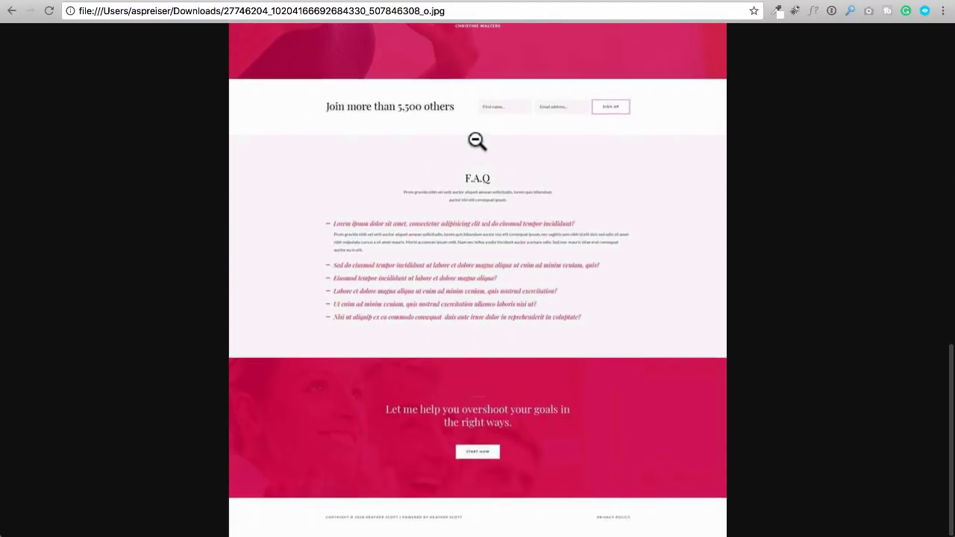
{"action": "scroll", "coordinate": [477, 141], "scroll_direction": "up", "scroll_amount": 20}
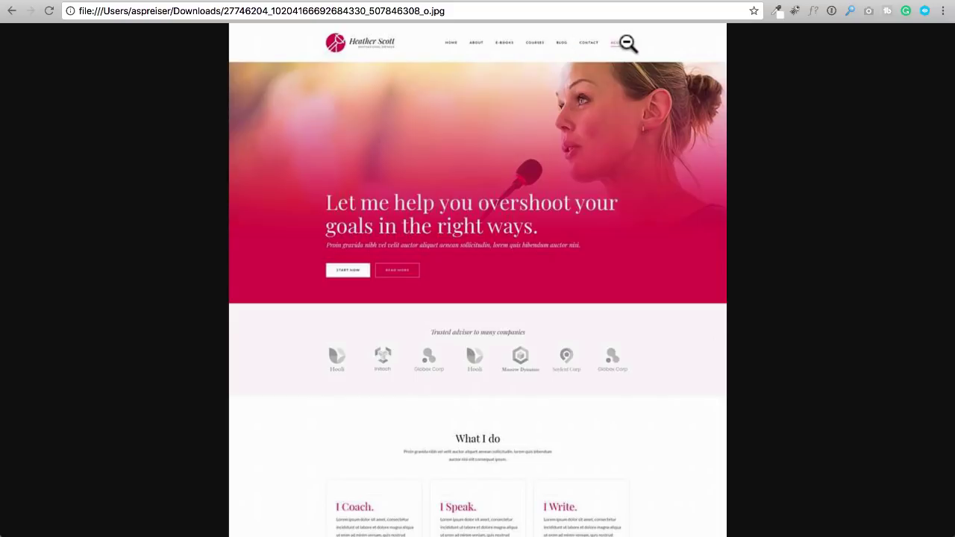
{"action": "left_click", "coordinate": [532, 1]}
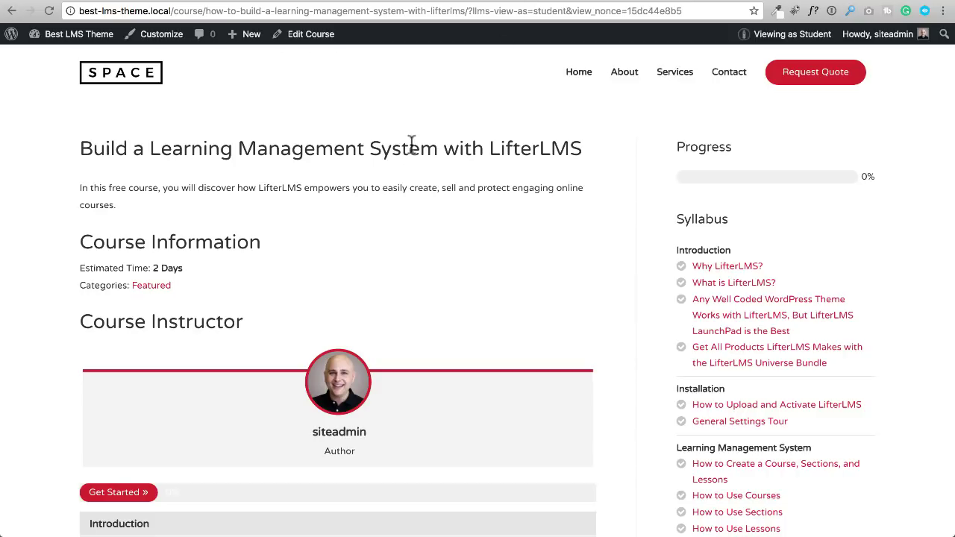
Step: Examine the LifterLMS course page's lesson outline and its syllabus sidebar
{"action": "scroll", "coordinate": [412, 146], "scroll_direction": "down", "scroll_amount": 6}
{"action": "scroll", "coordinate": [414, 153], "scroll_direction": "up", "scroll_amount": 2}
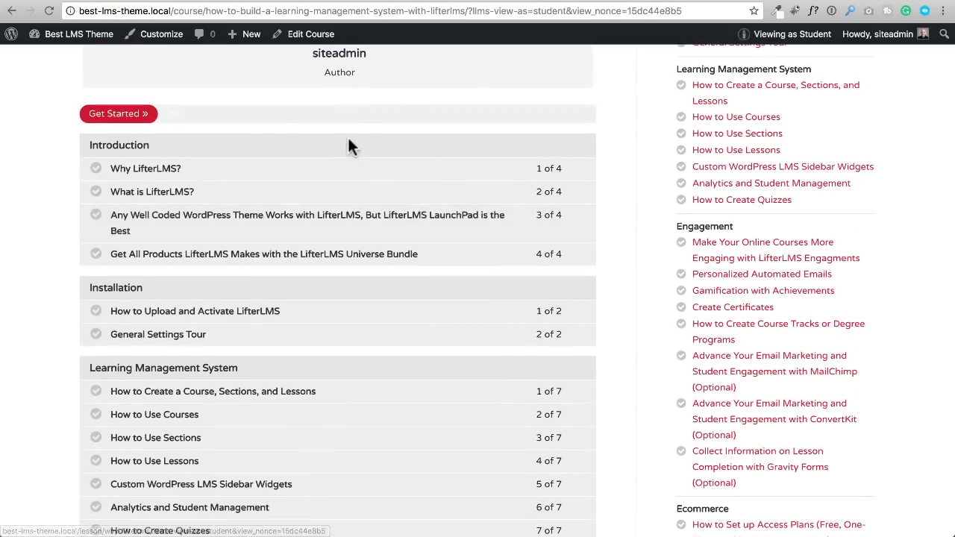
{"action": "scroll", "coordinate": [326, 149], "scroll_direction": "up", "scroll_amount": 3}
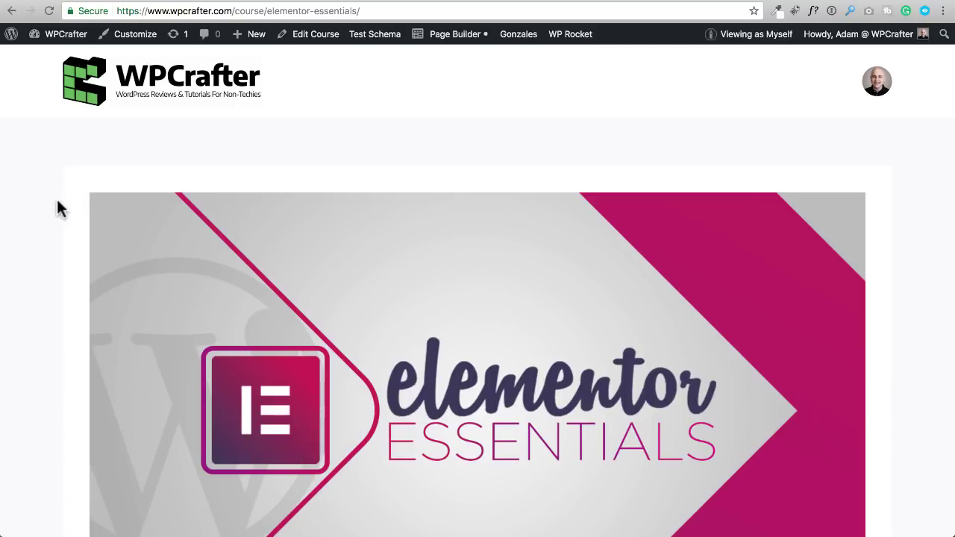
Step: Examine the Elementor Essentials course page on the WPCrafter site, from its banner to the lesson sections, and return to the LifterLMS course page
{"action": "scroll", "coordinate": [79, 175], "scroll_direction": "down", "scroll_amount": 5}
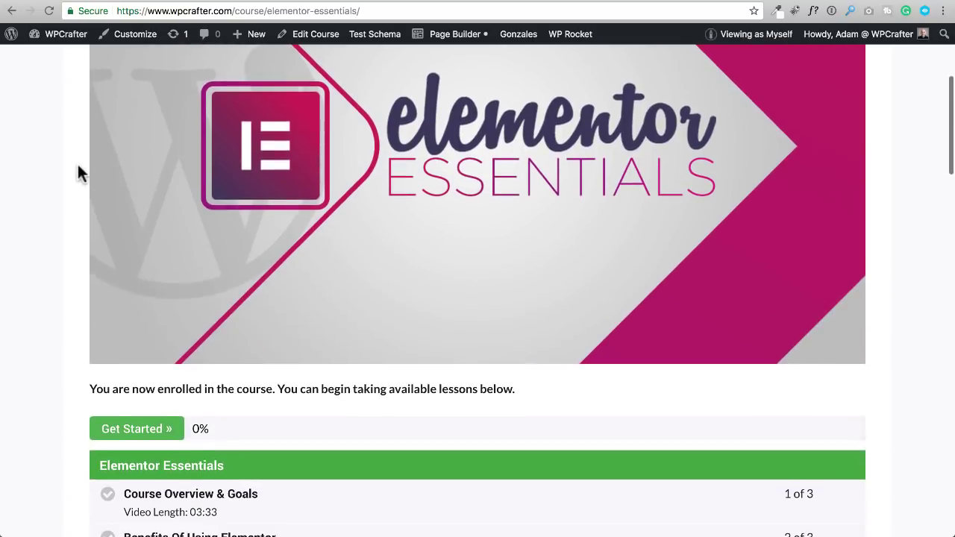
{"action": "scroll", "coordinate": [82, 166], "scroll_direction": "down", "scroll_amount": 2}
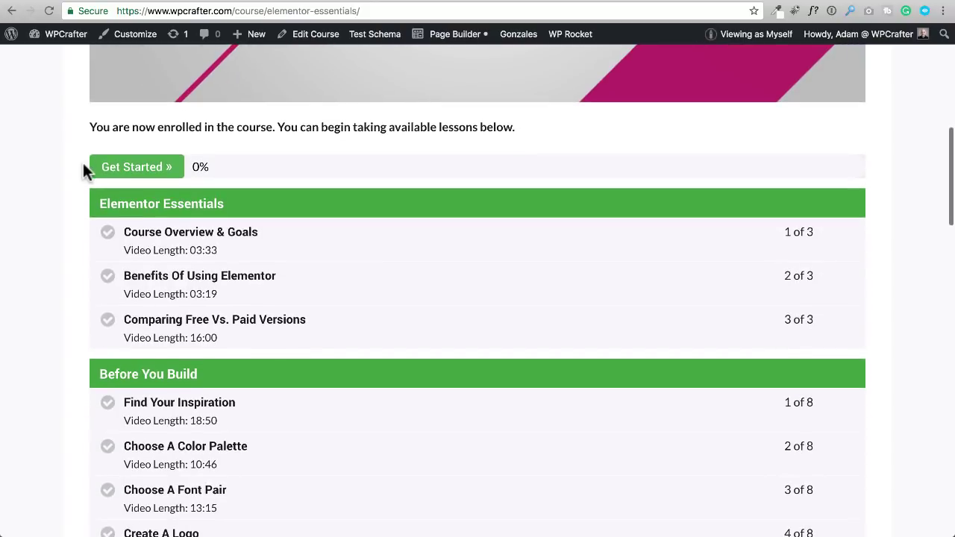
{"action": "scroll", "coordinate": [71, 158], "scroll_direction": "down", "scroll_amount": 1}
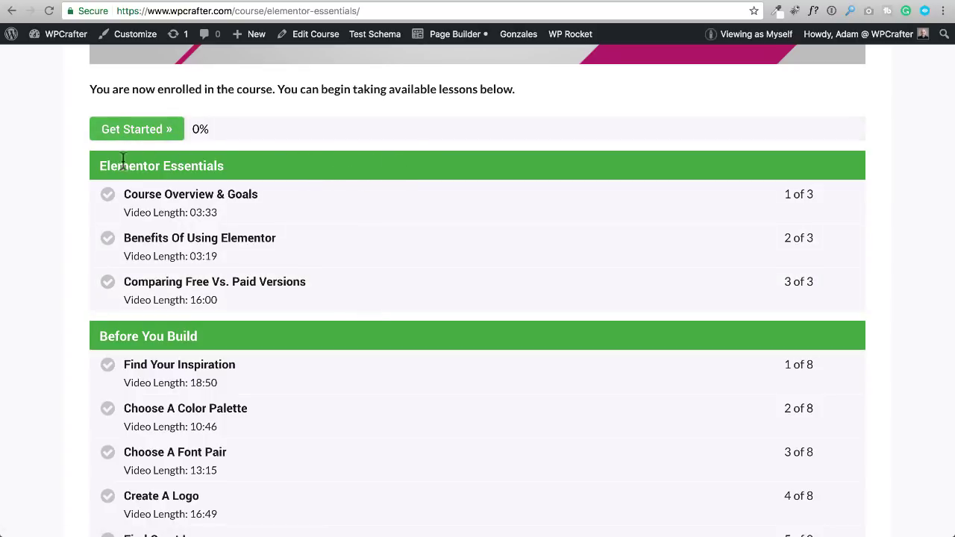
{"action": "left_click", "coordinate": [85, 161]}
{"action": "left_click", "coordinate": [294, 158]}
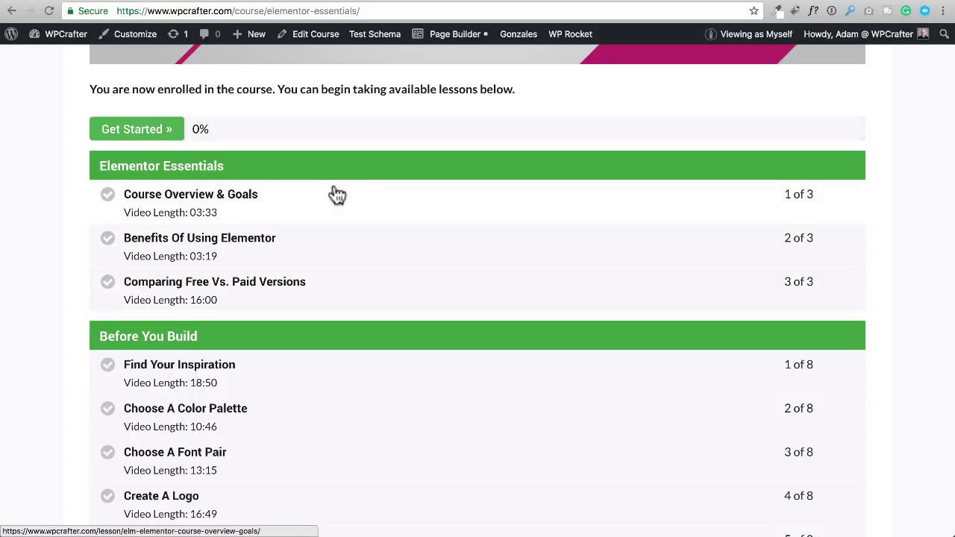
{"action": "scroll", "coordinate": [335, 192], "scroll_direction": "up", "scroll_amount": 2}
{"action": "scroll", "coordinate": [330, 206], "scroll_direction": "up", "scroll_amount": 10}
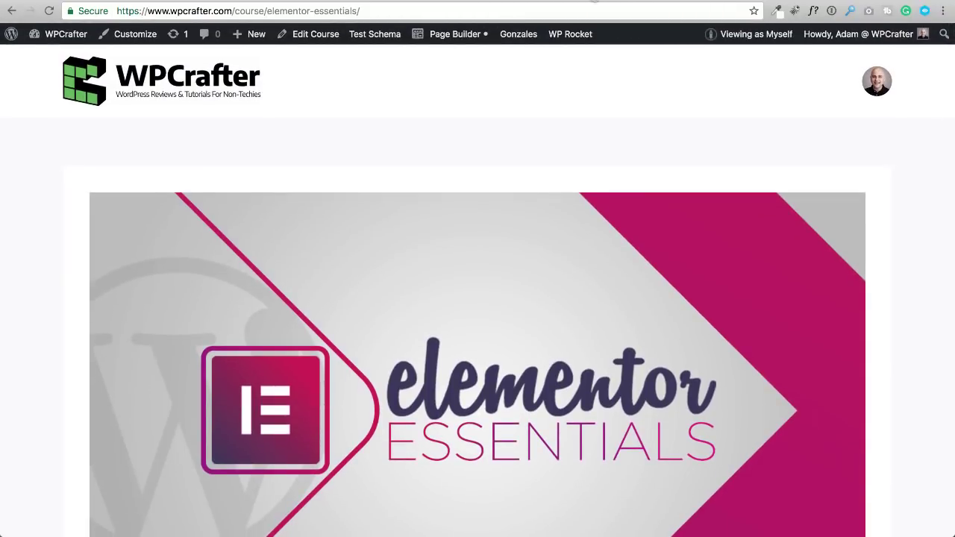
{"action": "left_click", "coordinate": [502, 3]}
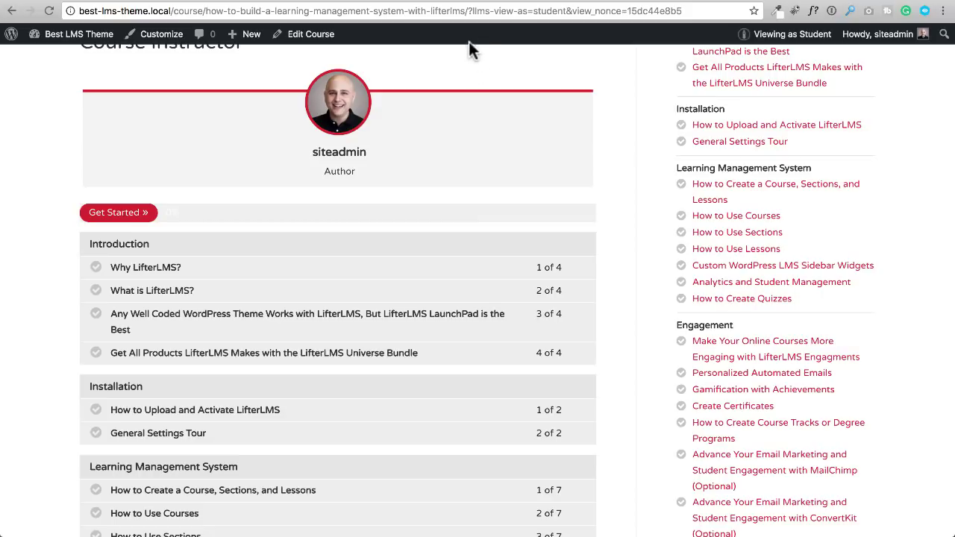
Step: Open the My Courses student dashboard and look over its courses, achievements, certificates and memberships sections
{"action": "left_click", "coordinate": [476, 2]}
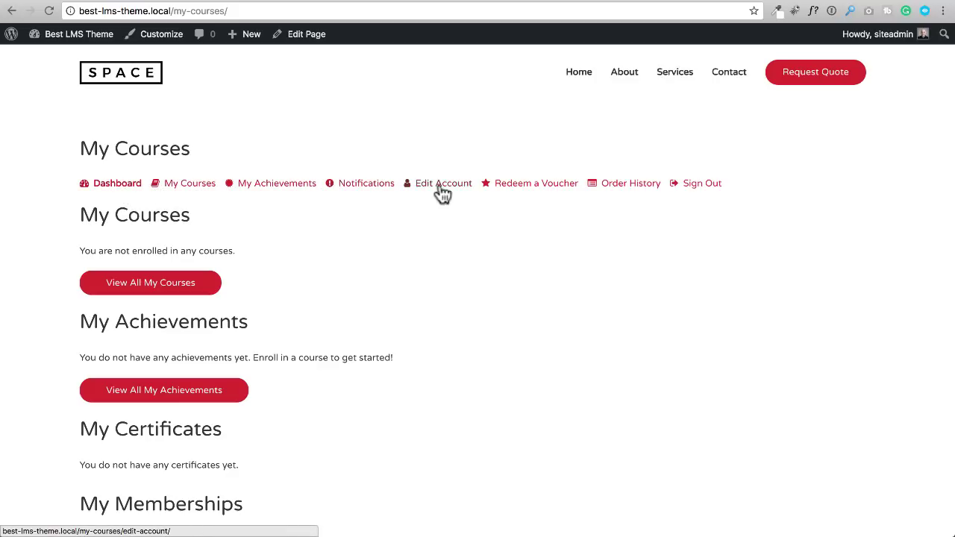
{"action": "left_click", "coordinate": [141, 291]}
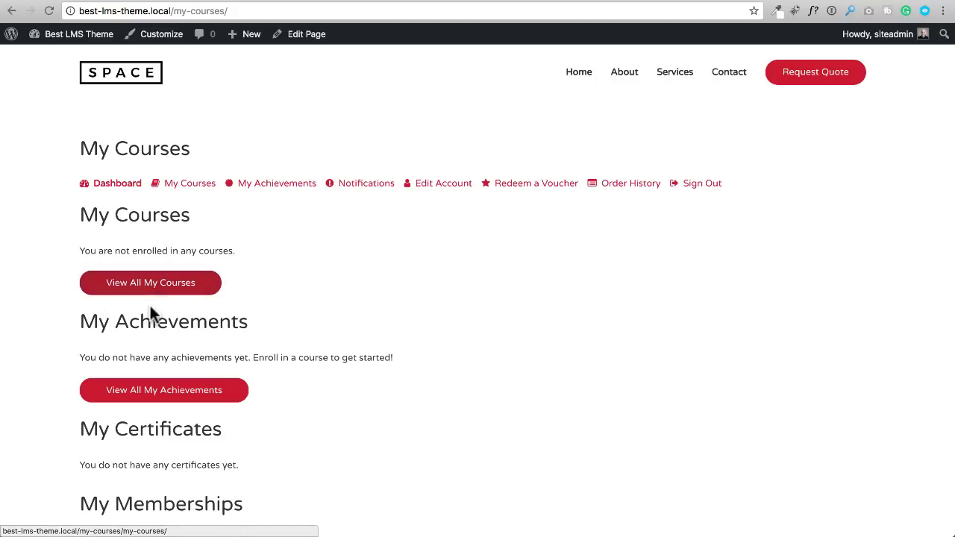
{"action": "scroll", "coordinate": [336, 304], "scroll_direction": "down", "scroll_amount": 3}
{"action": "scroll", "coordinate": [335, 304], "scroll_direction": "up", "scroll_amount": 3}
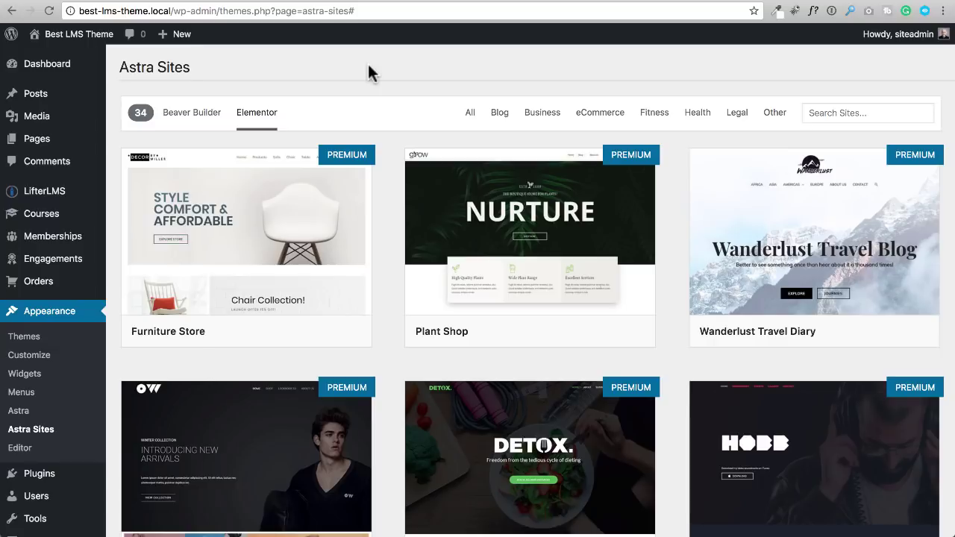
Step: Activate the installed Switch to Astra plugin and run its updater to make the page builder designs full width
{"action": "mouse_move", "coordinate": [238, 264]}
{"action": "left_click", "coordinate": [47, 477]}
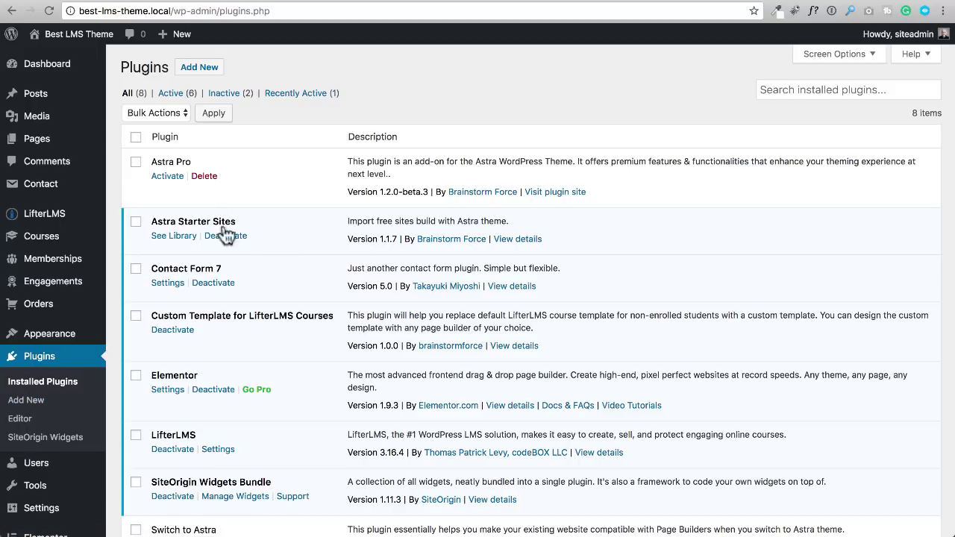
{"action": "scroll", "coordinate": [246, 451], "scroll_direction": "down", "scroll_amount": 3}
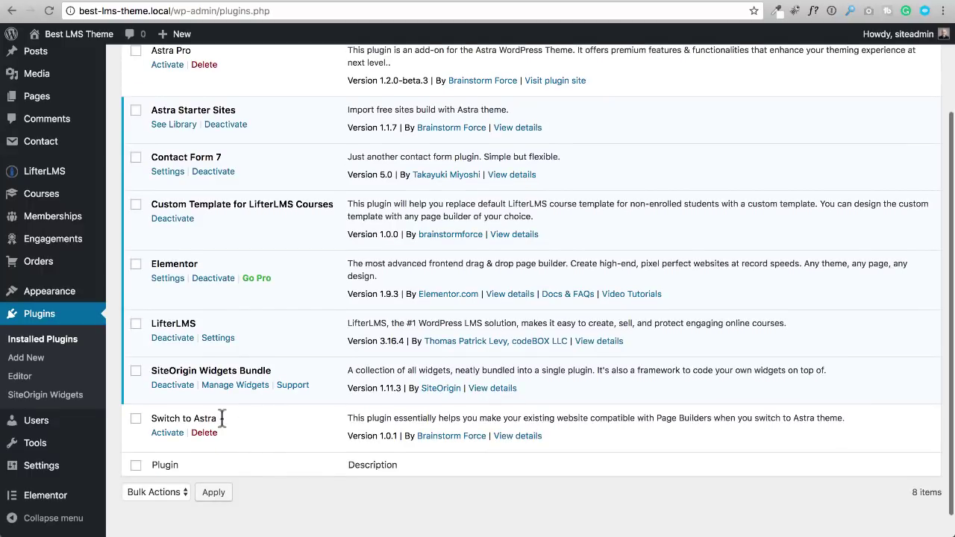
{"action": "left_click_drag", "start_coordinate": [230, 420], "coordinate": [141, 420]}
{"action": "left_click", "coordinate": [269, 418]}
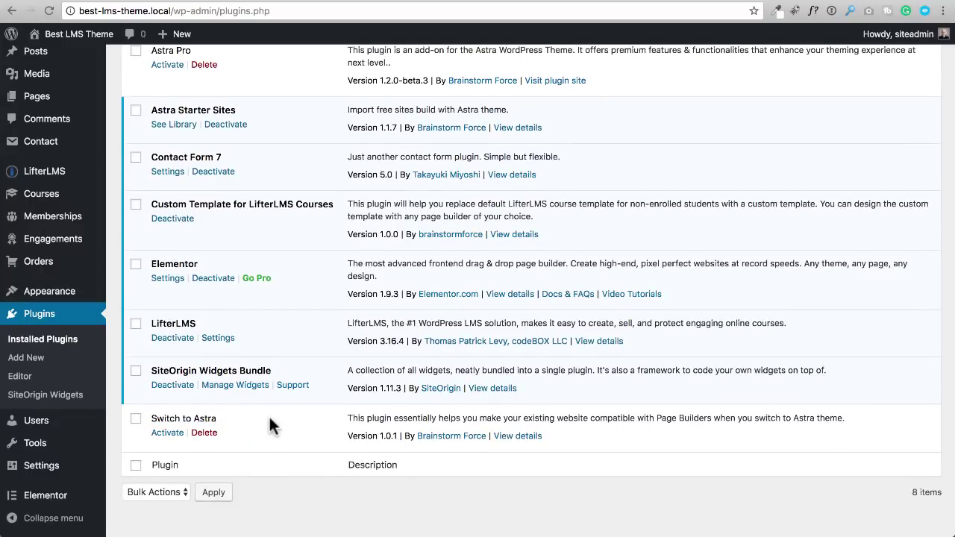
{"action": "left_click", "coordinate": [167, 433]}
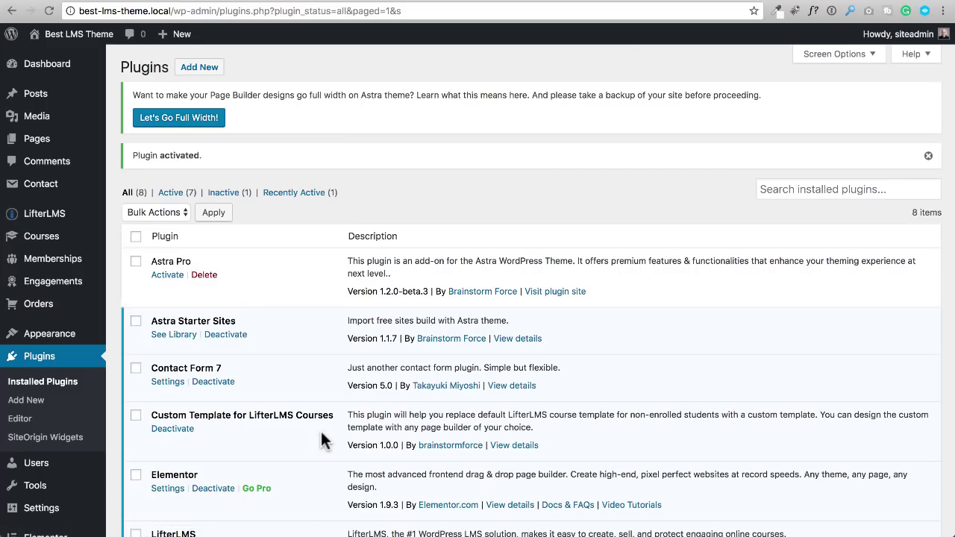
{"action": "left_click", "coordinate": [180, 117]}
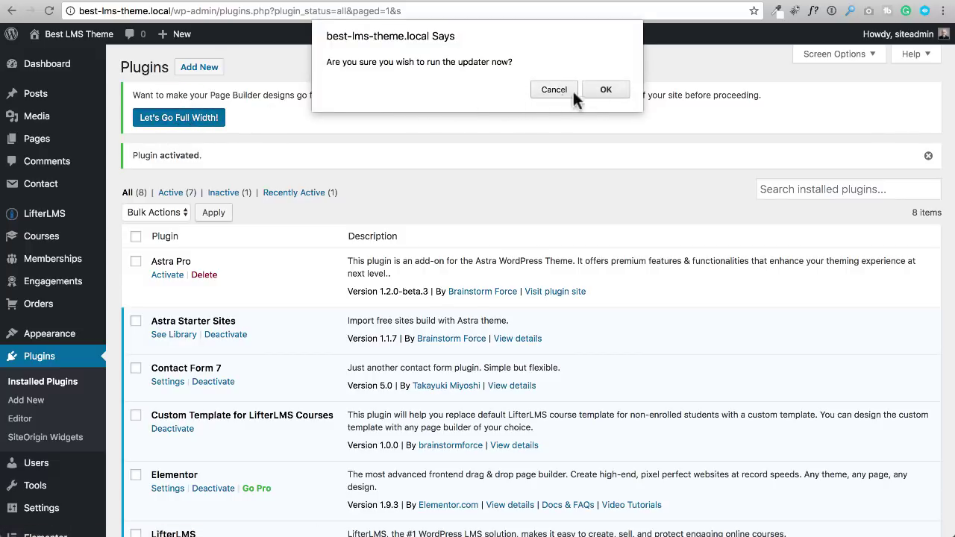
{"action": "left_click", "coordinate": [622, 87]}
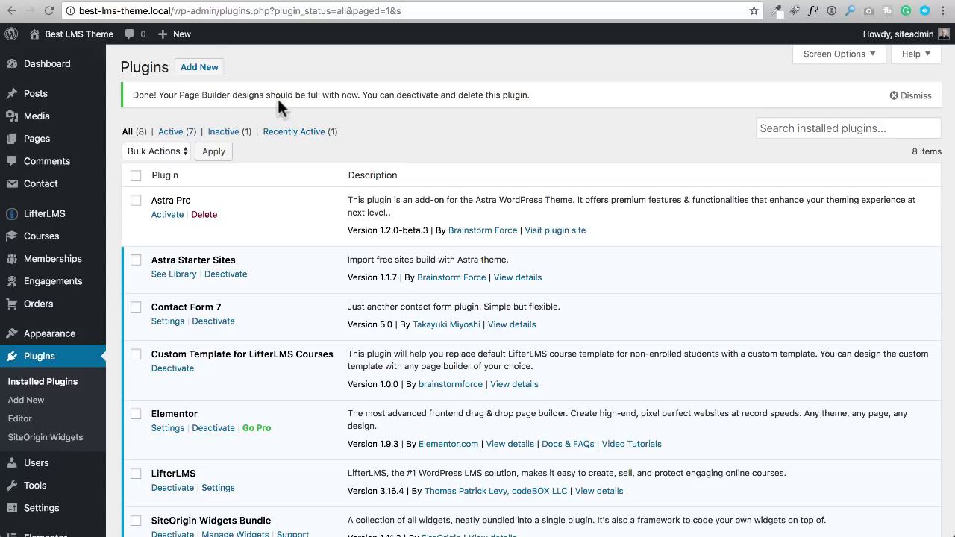
Step: Deactivate the Switch to Astra plugin and delete it together with its data
{"action": "scroll", "coordinate": [276, 101], "scroll_direction": "down", "scroll_amount": 5}
{"action": "left_click", "coordinate": [176, 409]}
{"action": "scroll", "coordinate": [179, 412], "scroll_direction": "down", "scroll_amount": 5}
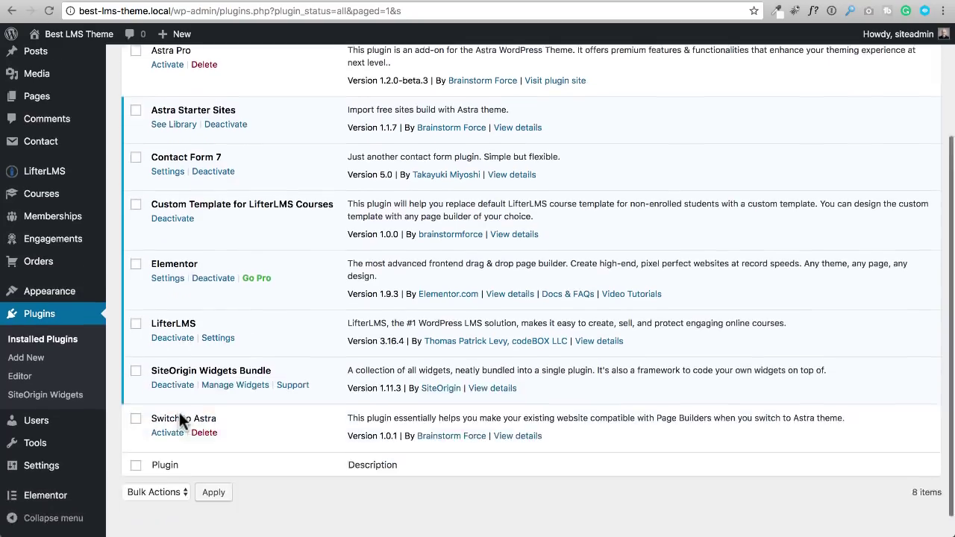
{"action": "left_click", "coordinate": [201, 411]}
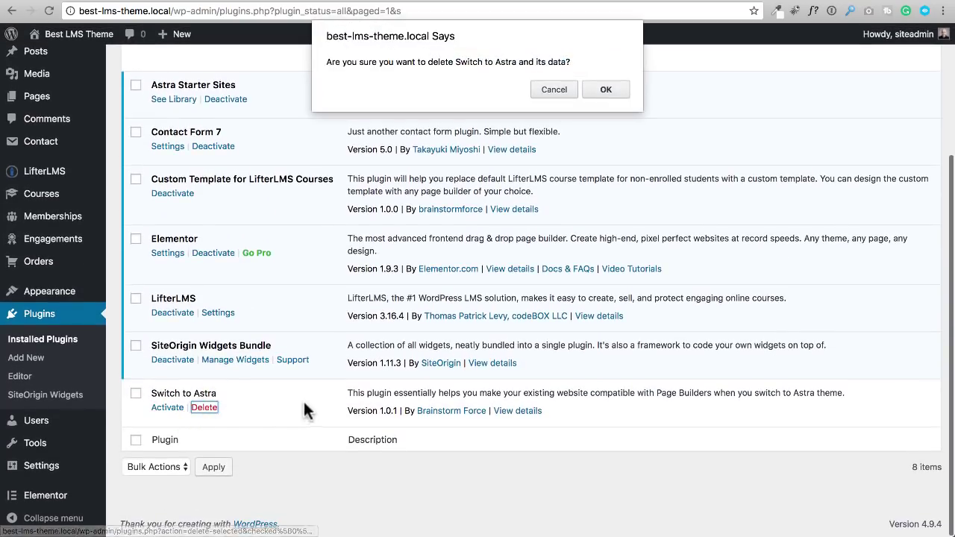
{"action": "left_click", "coordinate": [602, 89]}
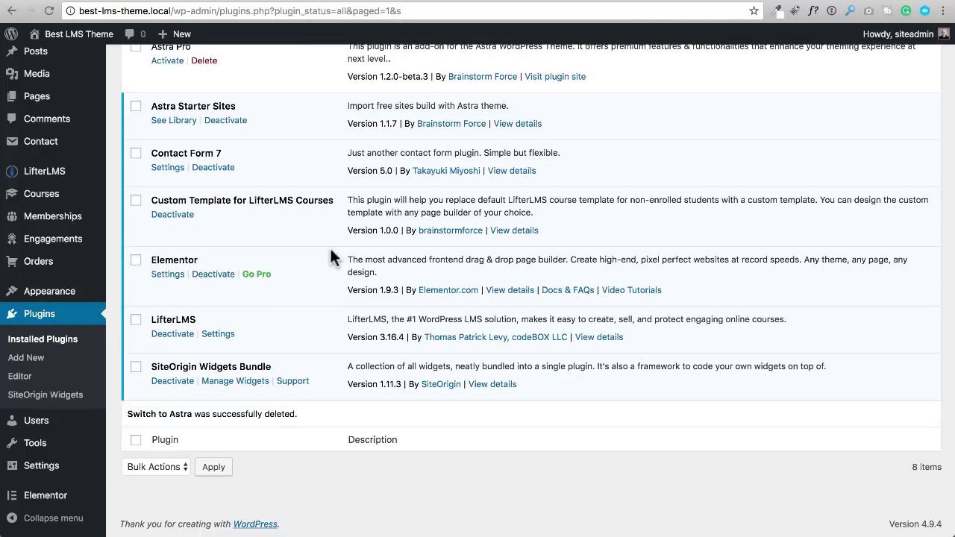
{"action": "scroll", "coordinate": [330, 247], "scroll_direction": "up", "scroll_amount": 5}
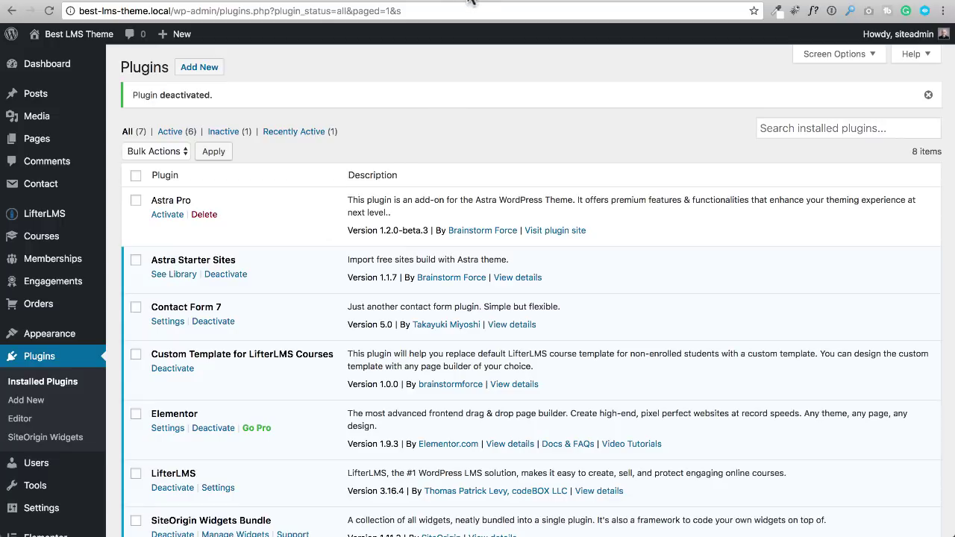
Step: Open the customizer from the live course page and review the Site Identity settings for logo, site title, tagline and icon
{"action": "key", "text": "ctrl+Tab"}
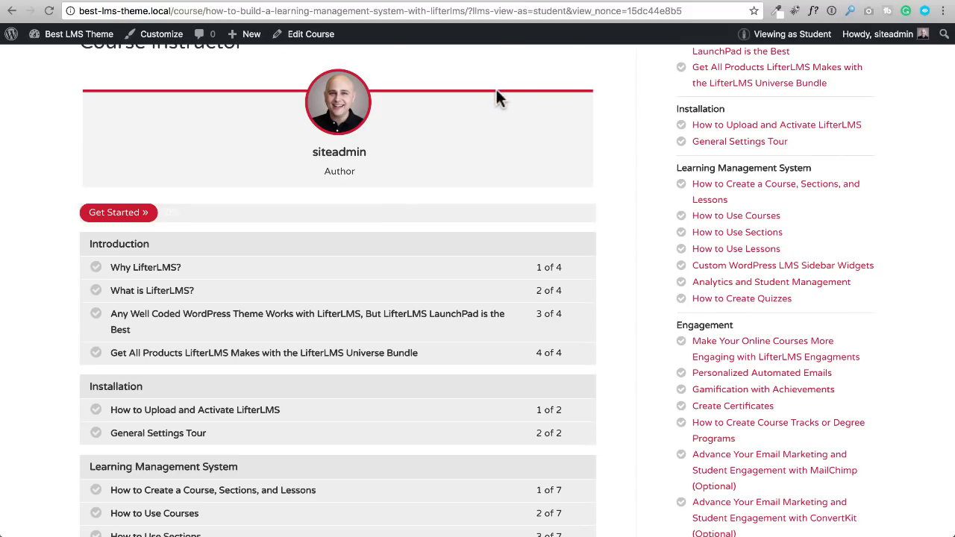
{"action": "scroll", "coordinate": [497, 96], "scroll_direction": "up", "scroll_amount": 5}
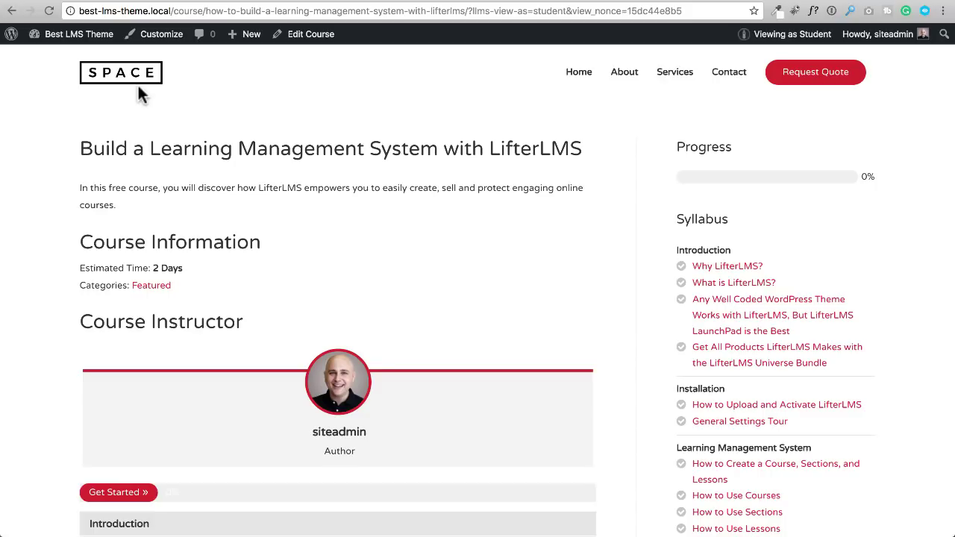
{"action": "left_click", "coordinate": [160, 39]}
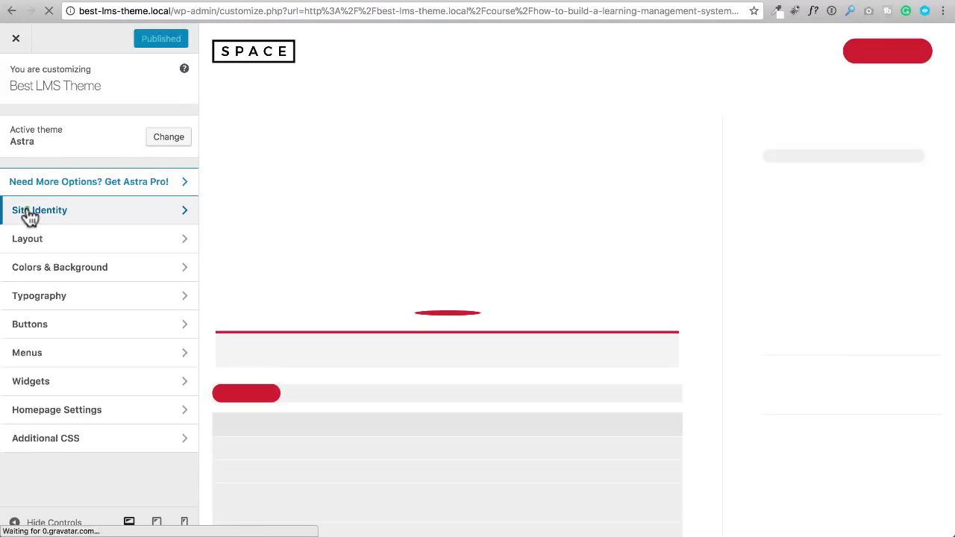
{"action": "left_click", "coordinate": [25, 216]}
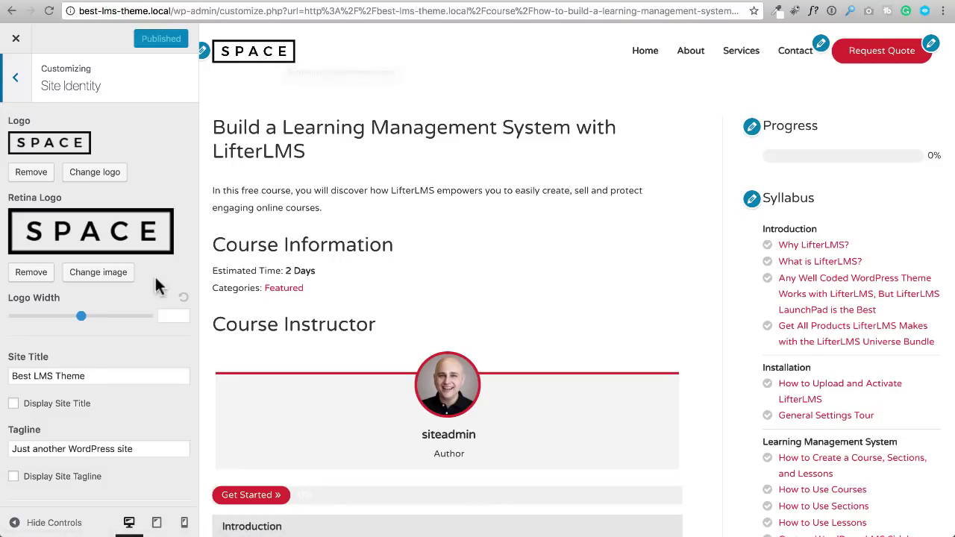
{"action": "scroll", "coordinate": [112, 309], "scroll_direction": "down", "scroll_amount": 3}
{"action": "scroll", "coordinate": [108, 308], "scroll_direction": "up", "scroll_amount": 3}
{"action": "scroll", "coordinate": [108, 303], "scroll_direction": "down", "scroll_amount": 3}
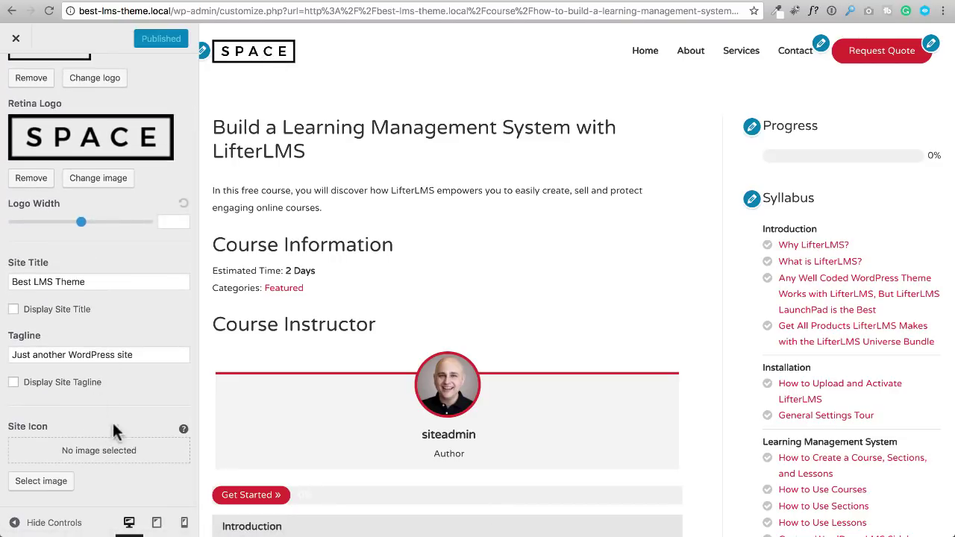
{"action": "scroll", "coordinate": [112, 299], "scroll_direction": "up", "scroll_amount": 3}
{"action": "left_click", "coordinate": [16, 81]}
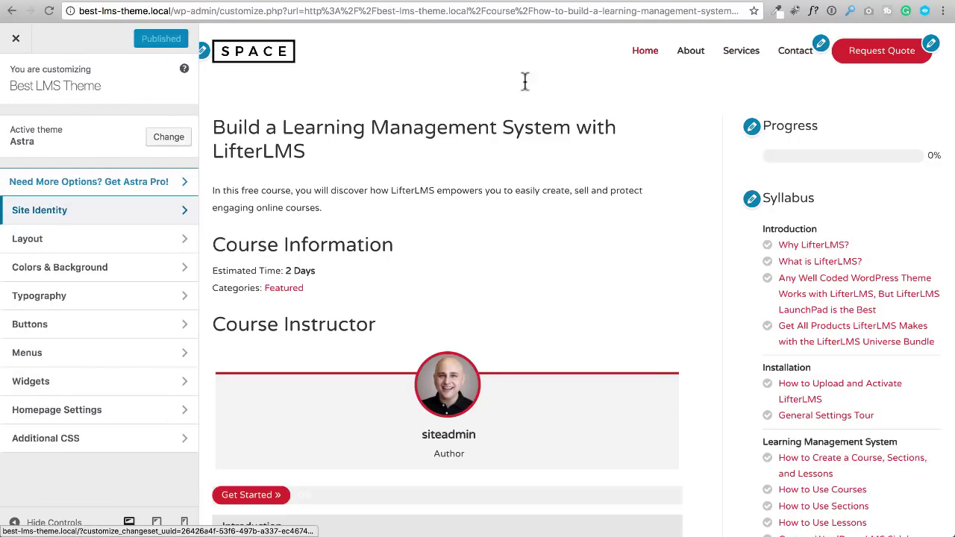
Step: Review the Top Nav menu's items and location settings in the customizer, and return to the main customizer options
{"action": "left_click", "coordinate": [28, 351]}
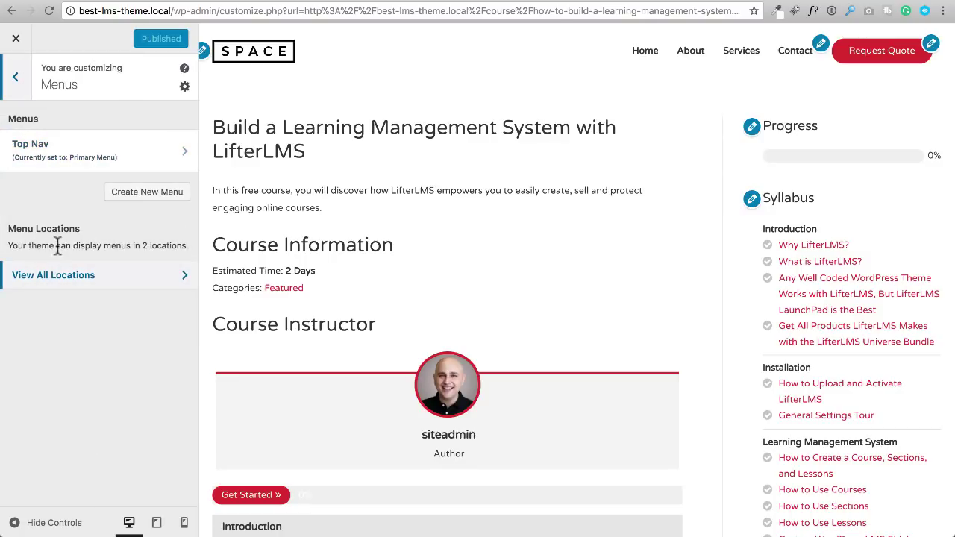
{"action": "left_click", "coordinate": [37, 153]}
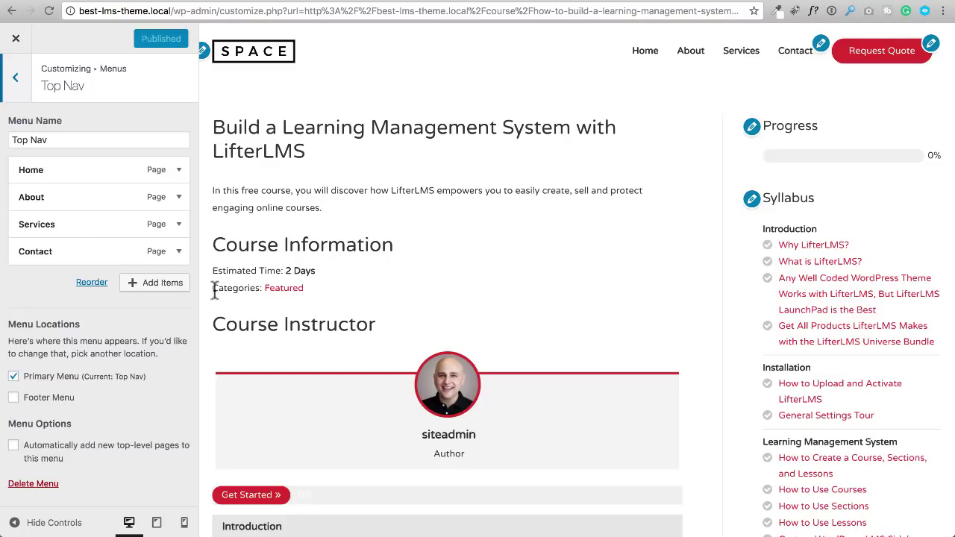
{"action": "left_click", "coordinate": [19, 77]}
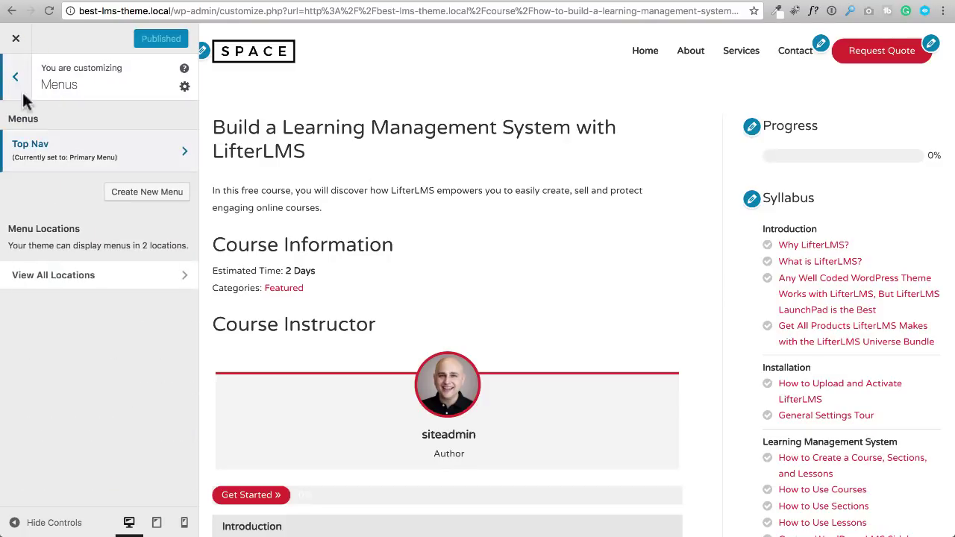
{"action": "left_click", "coordinate": [16, 77]}
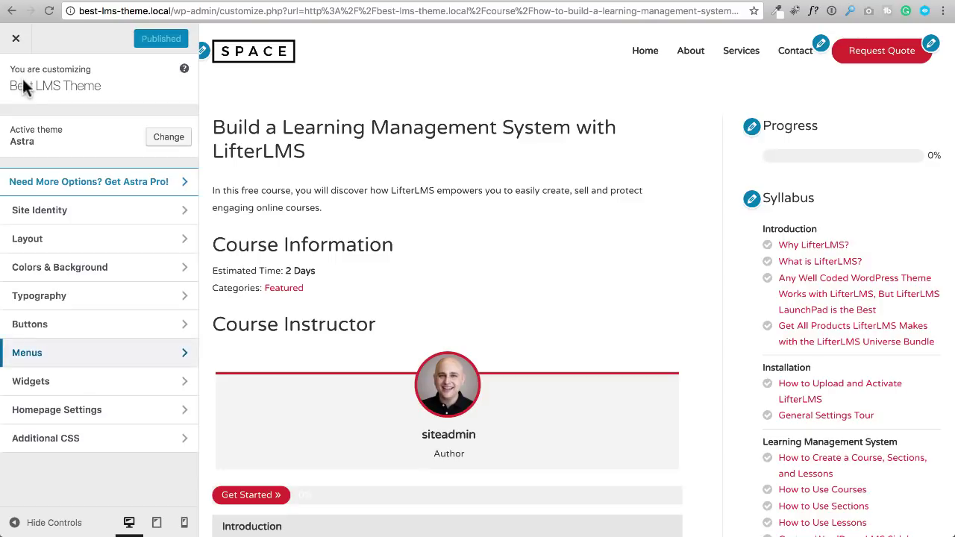
Step: Look over the customizer's Colors & Background and Typography sections, and return to the main customizer options
{"action": "left_click", "coordinate": [60, 268]}
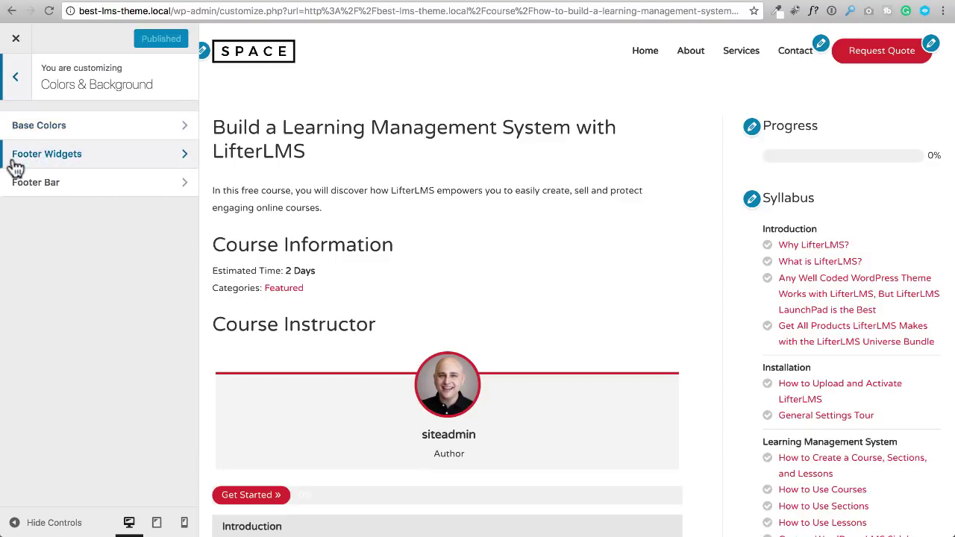
{"action": "left_click", "coordinate": [13, 79]}
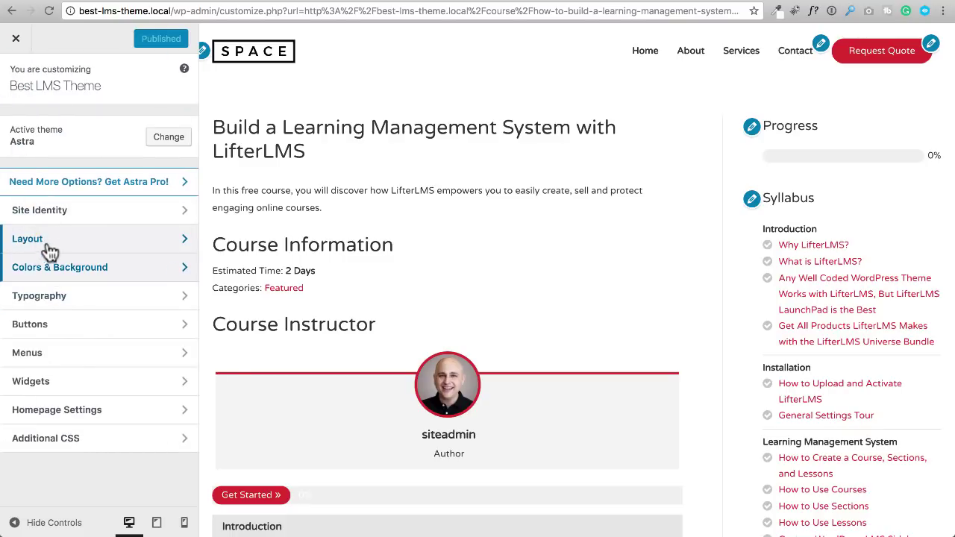
{"action": "left_click", "coordinate": [43, 299]}
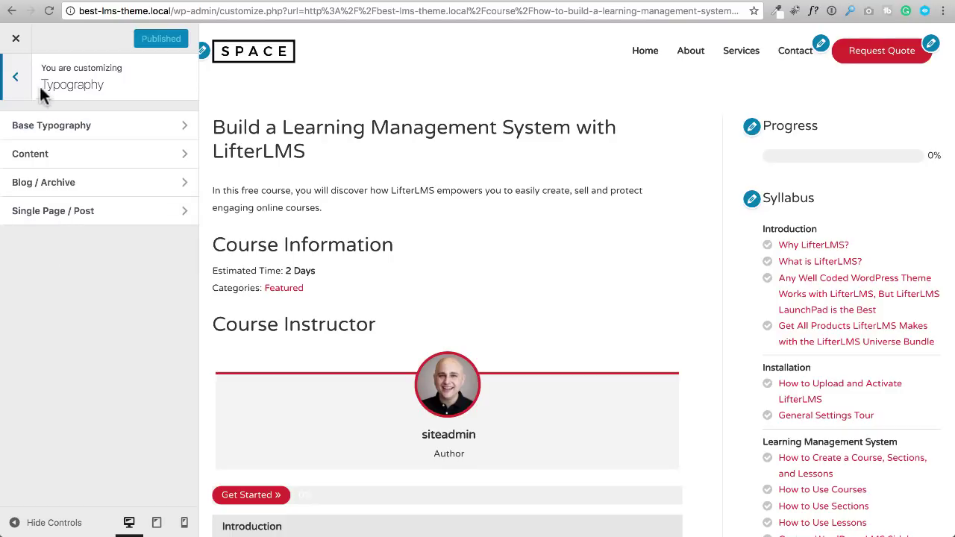
{"action": "left_click", "coordinate": [16, 78]}
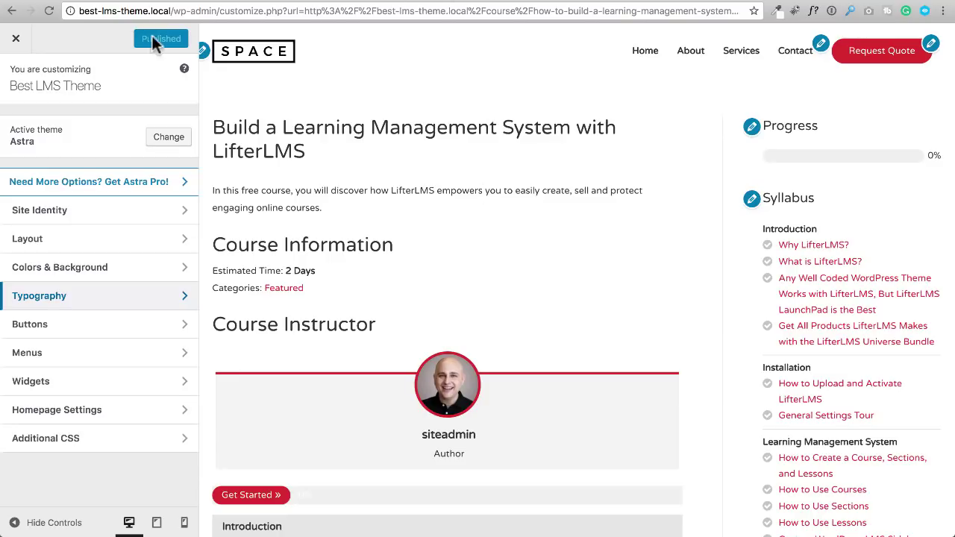
Step: Close the customizer and review the Column Settings for desktop and smaller devices in the Astra + LifterLMS Google Docs document
{"action": "left_click", "coordinate": [18, 40]}
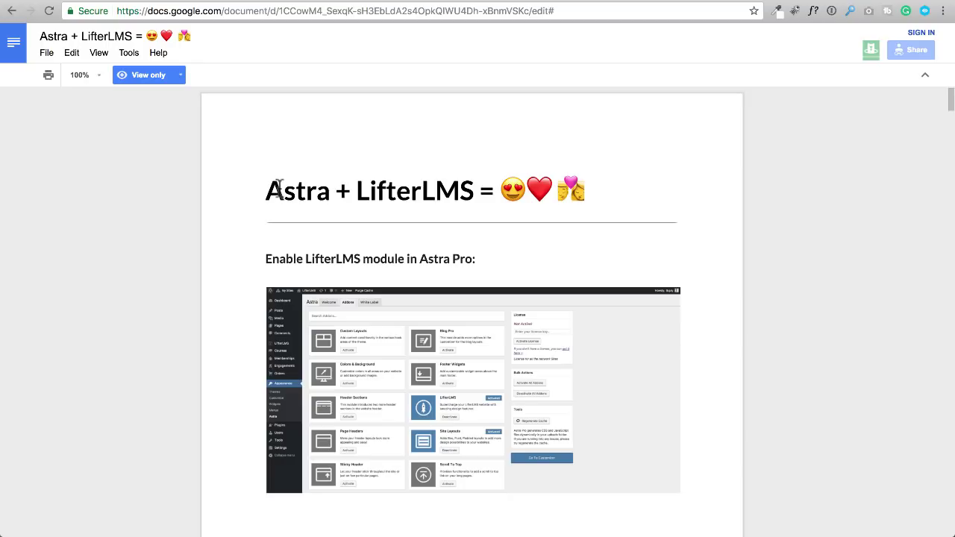
{"action": "scroll", "coordinate": [235, 222], "scroll_direction": "down", "scroll_amount": 9}
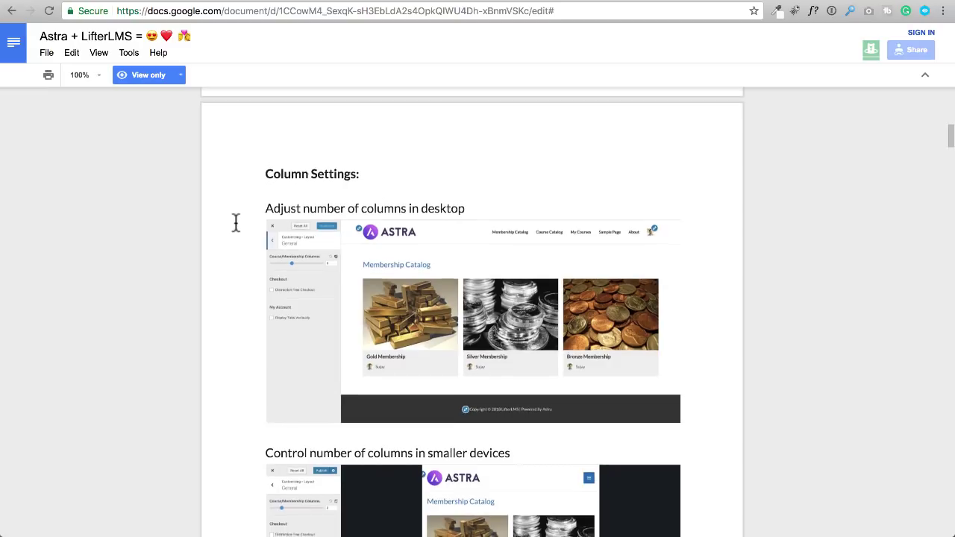
{"action": "scroll", "coordinate": [235, 222], "scroll_direction": "down", "scroll_amount": 1}
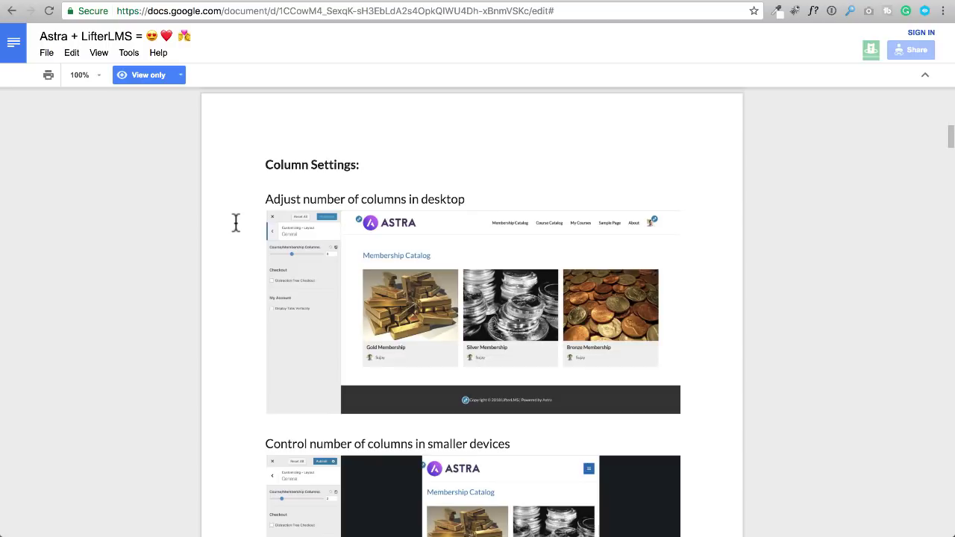
{"action": "scroll", "coordinate": [247, 224], "scroll_direction": "down", "scroll_amount": 2}
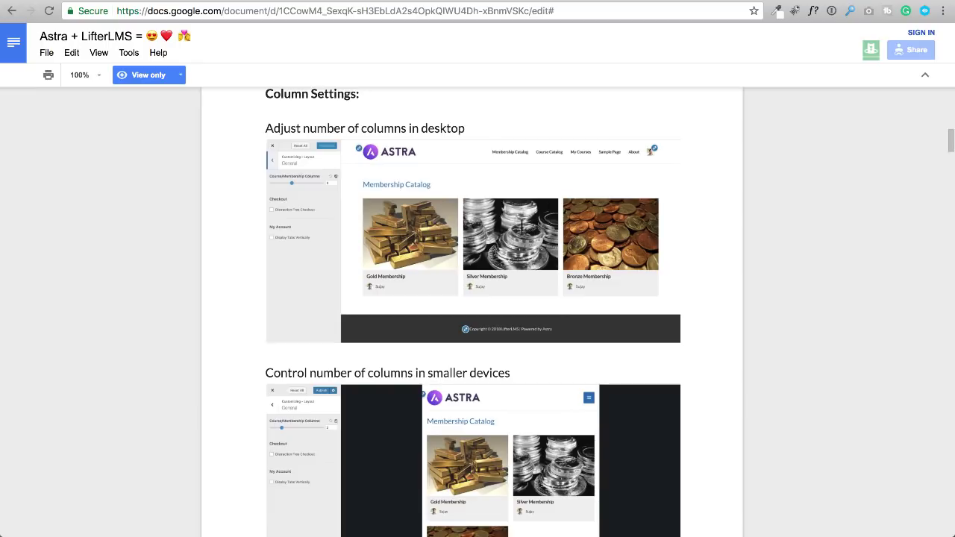
{"action": "scroll", "coordinate": [346, 269], "scroll_direction": "down", "scroll_amount": 5}
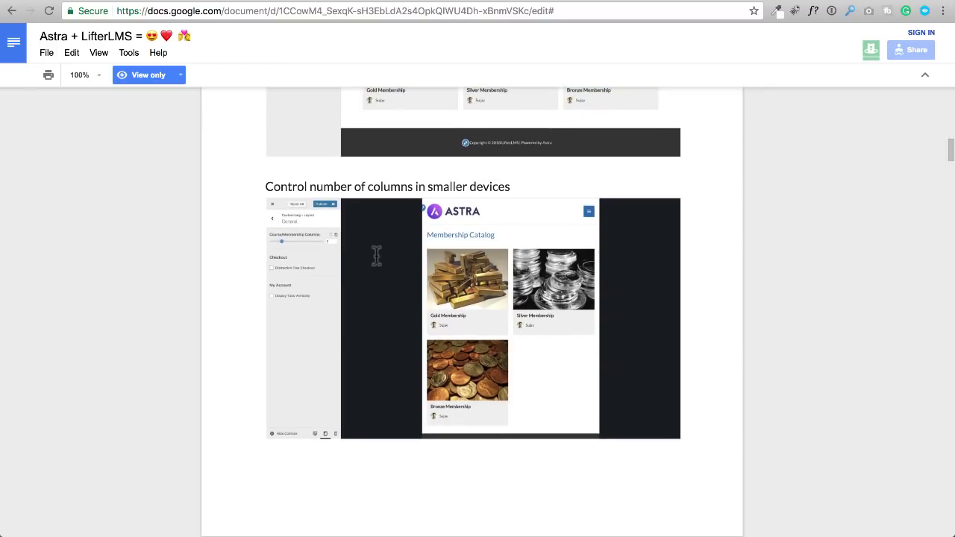
Step: Examine the document's examples of LifterLMS lesson, course and catalog pages inheriting the customizer's theme color
{"action": "scroll", "coordinate": [376, 256], "scroll_direction": "down", "scroll_amount": 6}
{"action": "scroll", "coordinate": [376, 256], "scroll_direction": "down", "scroll_amount": 7}
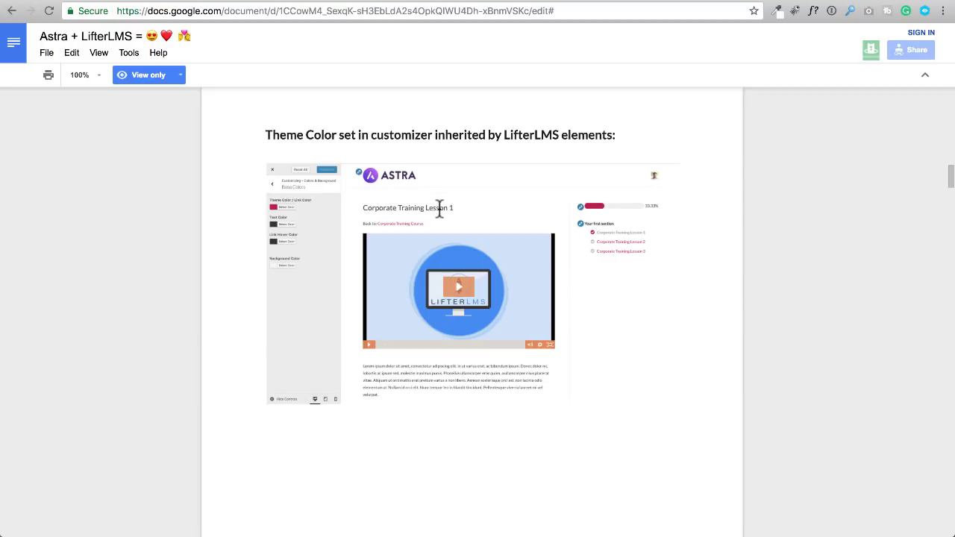
{"action": "scroll", "coordinate": [449, 230], "scroll_direction": "down", "scroll_amount": 10}
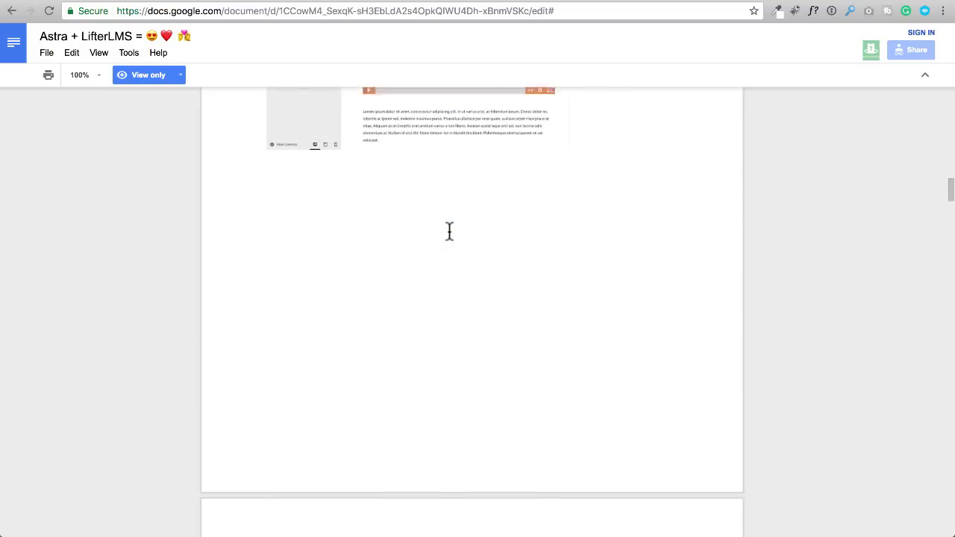
{"action": "scroll", "coordinate": [449, 230], "scroll_direction": "down", "scroll_amount": 3}
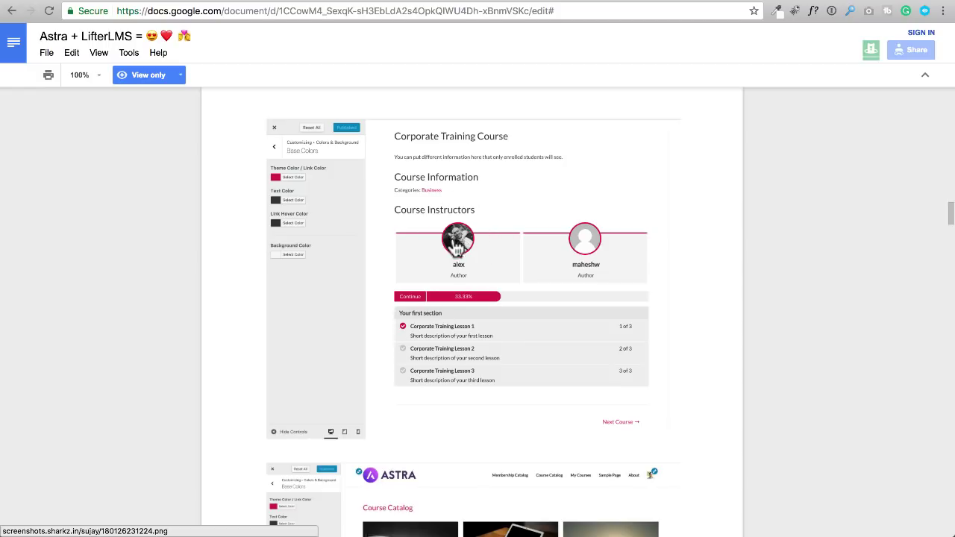
{"action": "scroll", "coordinate": [458, 254], "scroll_direction": "down", "scroll_amount": 2}
{"action": "scroll", "coordinate": [457, 254], "scroll_direction": "down", "scroll_amount": 8}
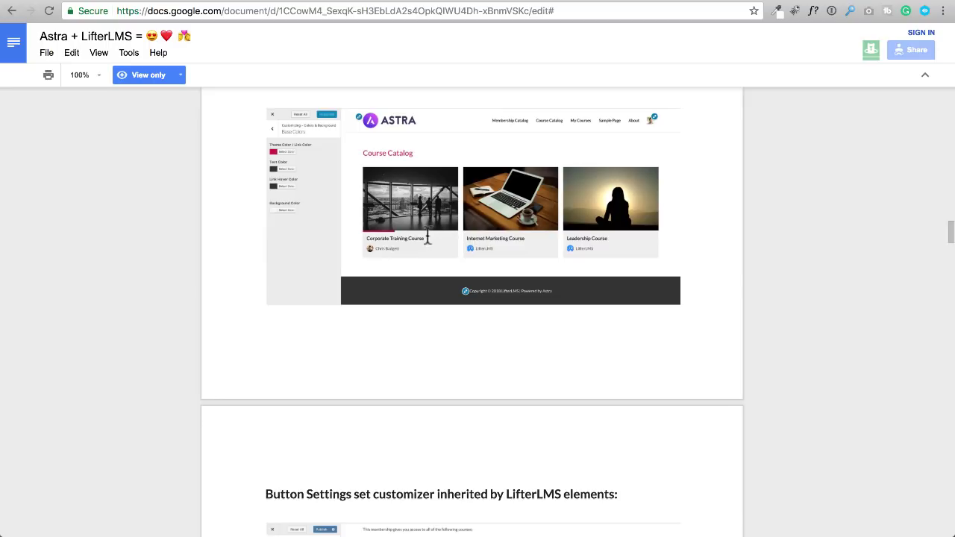
Step: Review the document's sections on inherited Button Settings and Google Fonts for LifterLMS elements
{"action": "scroll", "coordinate": [388, 201], "scroll_direction": "down", "scroll_amount": 5}
{"action": "scroll", "coordinate": [390, 203], "scroll_direction": "down", "scroll_amount": 4}
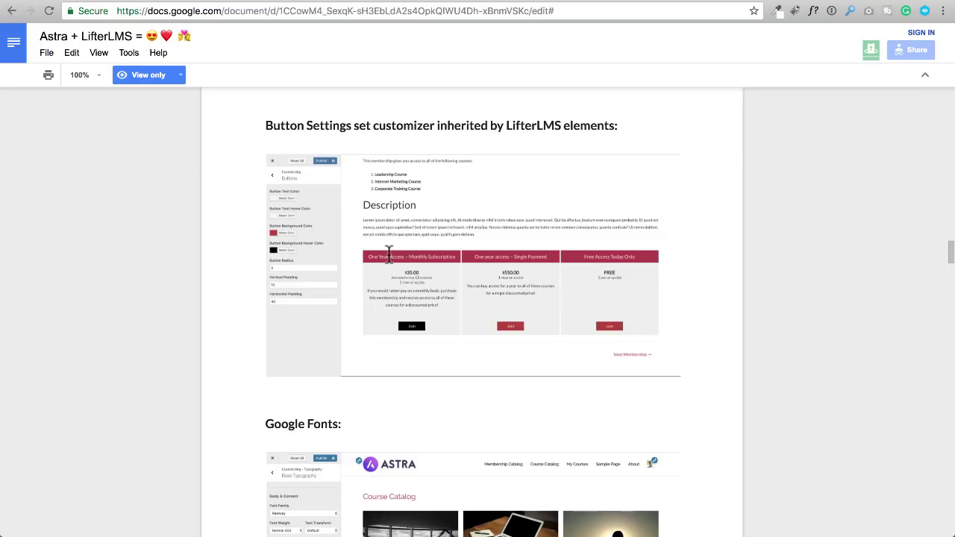
{"action": "scroll", "coordinate": [379, 251], "scroll_direction": "down", "scroll_amount": 5}
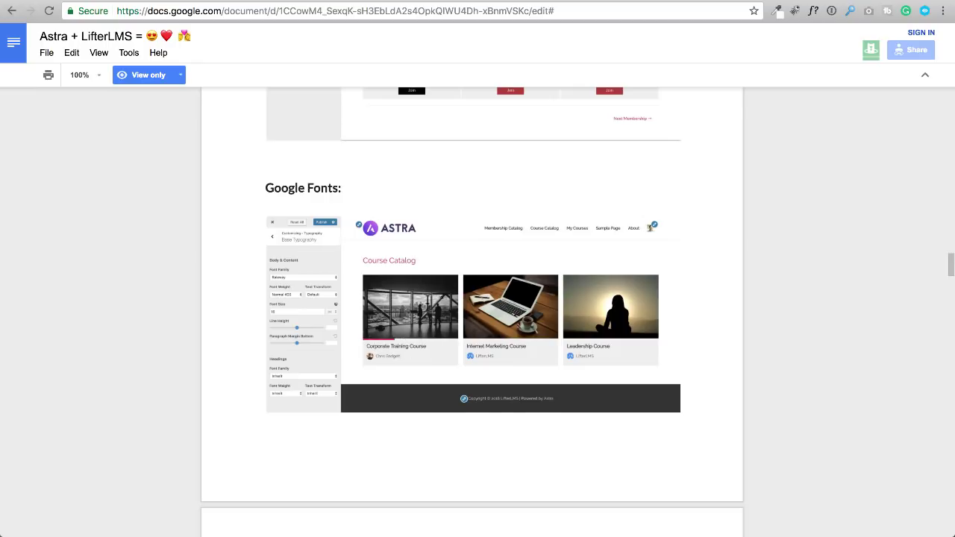
Step: Look over the dedicated container and sidebar options for LifterLMS layouts in the document
{"action": "scroll", "coordinate": [428, 302], "scroll_direction": "down", "scroll_amount": 10}
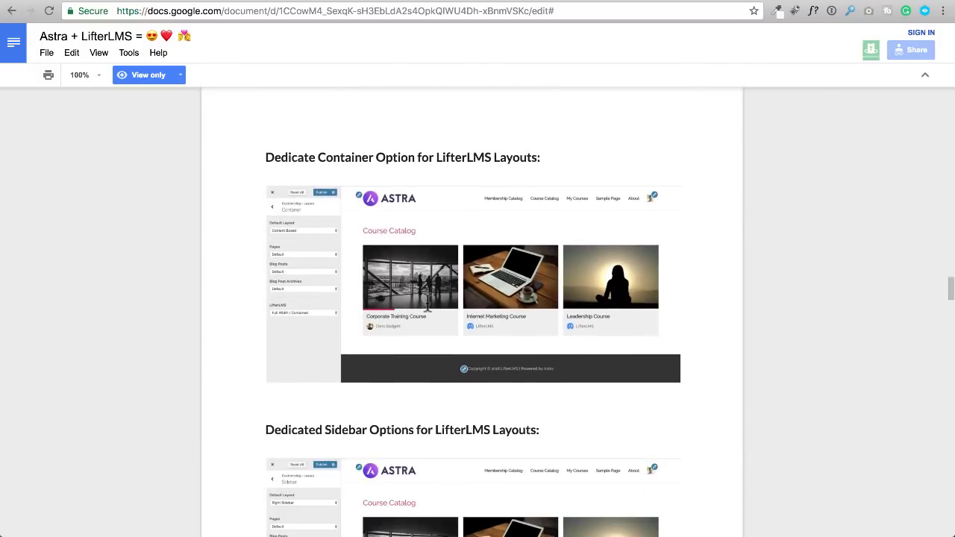
{"action": "scroll", "coordinate": [348, 330], "scroll_direction": "down", "scroll_amount": 5}
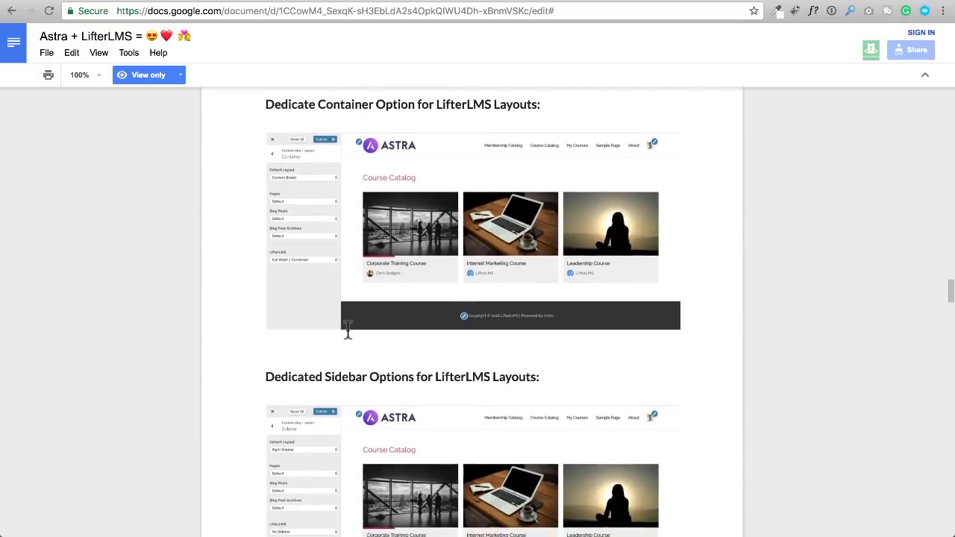
{"action": "scroll", "coordinate": [348, 331], "scroll_direction": "down", "scroll_amount": 6}
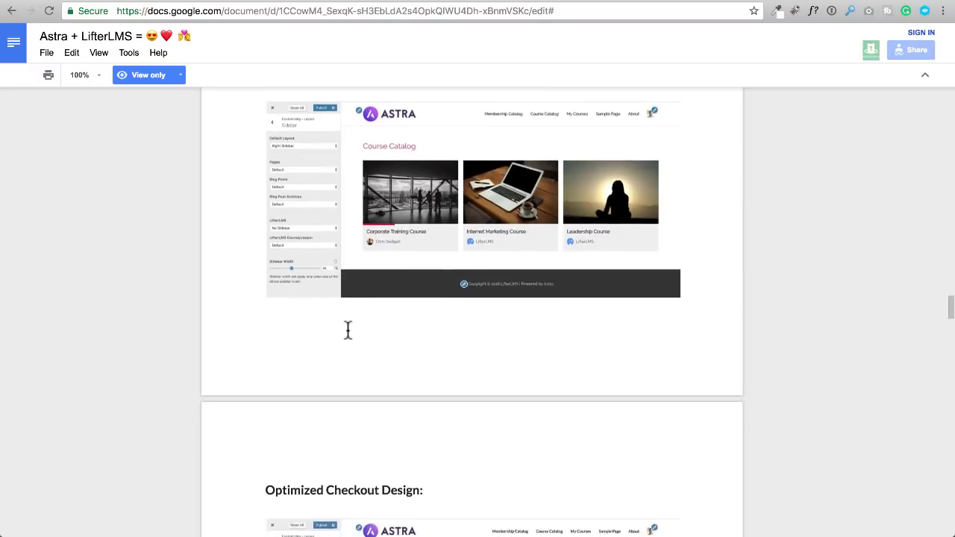
Step: Examine the Optimized Checkout Design and Distraction Free Checkout examples in the document
{"action": "scroll", "coordinate": [348, 330], "scroll_direction": "down", "scroll_amount": 2}
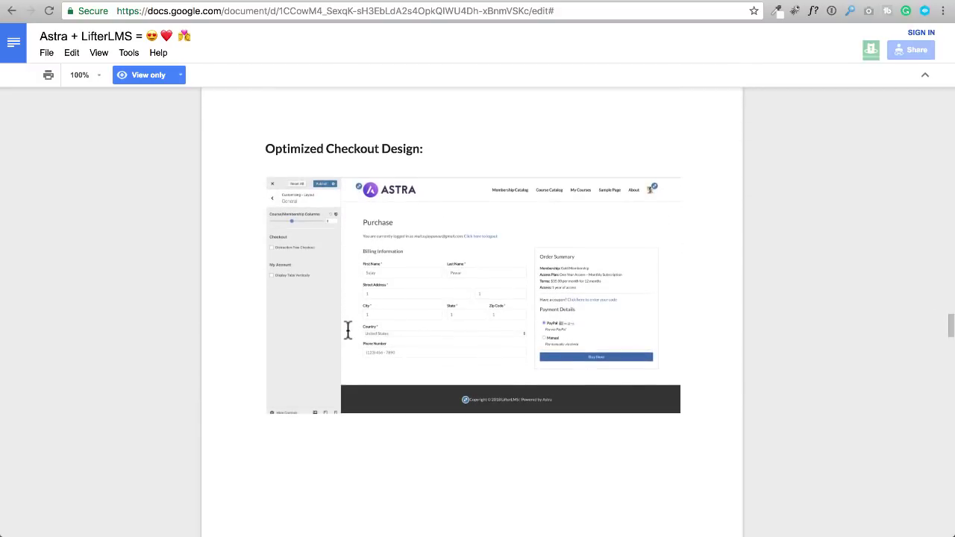
{"action": "scroll", "coordinate": [347, 330], "scroll_direction": "up", "scroll_amount": 1}
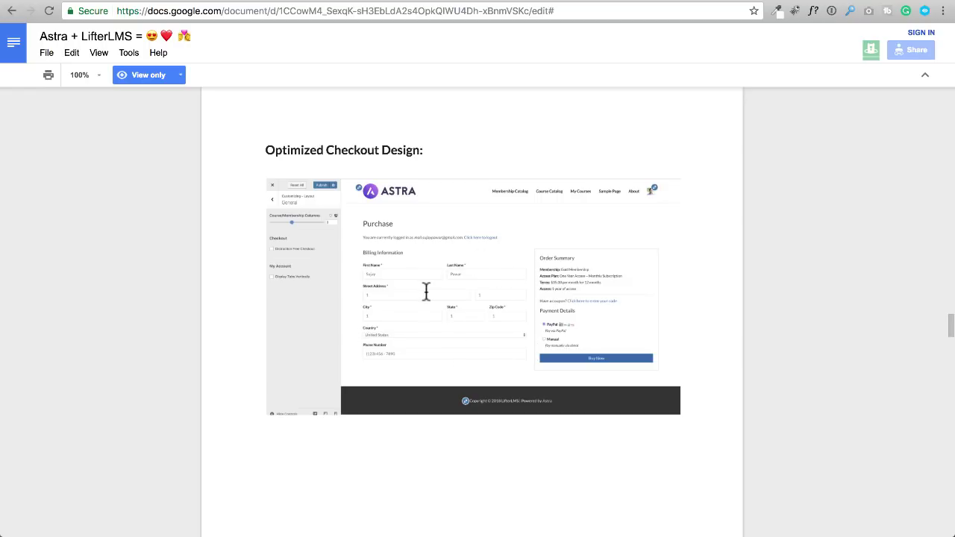
{"action": "scroll", "coordinate": [426, 292], "scroll_direction": "down", "scroll_amount": 10}
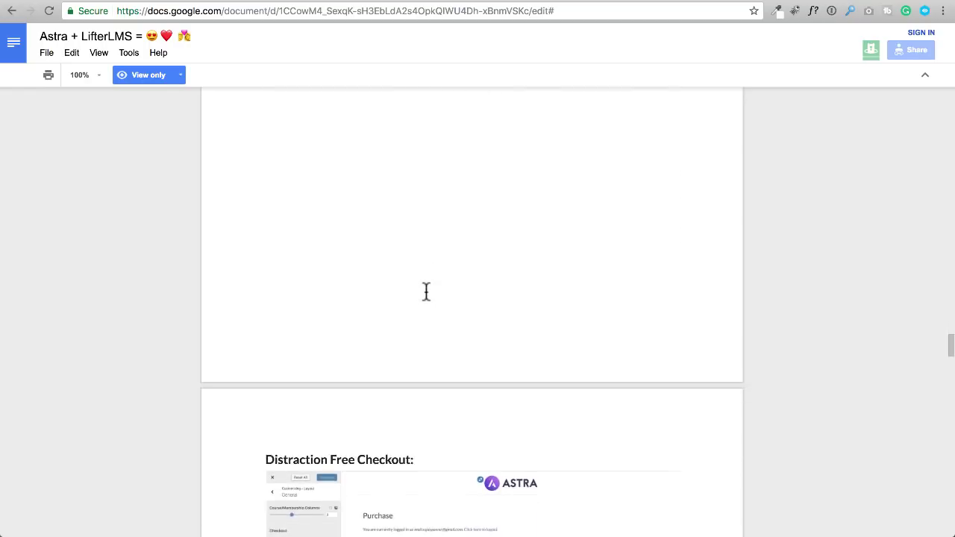
{"action": "scroll", "coordinate": [426, 292], "scroll_direction": "down", "scroll_amount": 3}
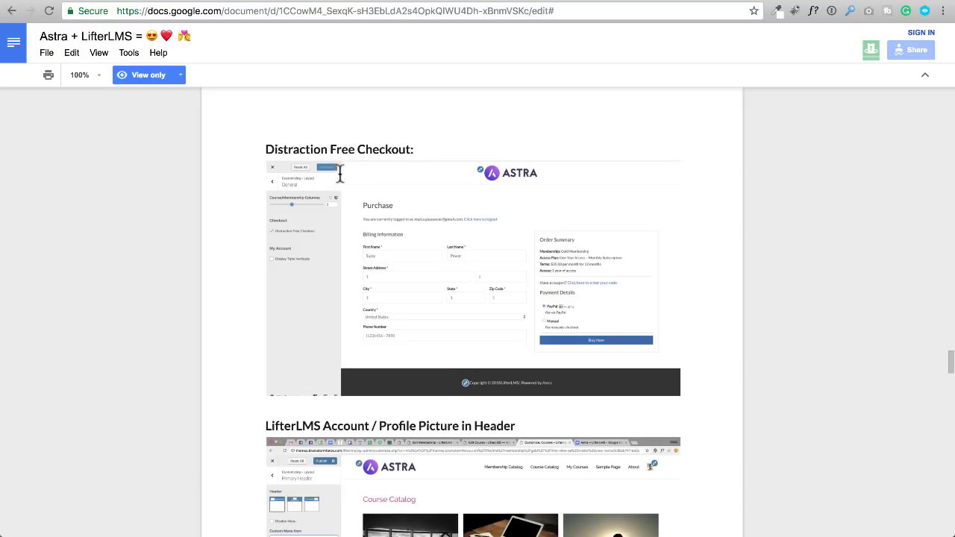
Step: Review the LifterLMS Account / Profile Picture in Header section and compare it with WPCrafter's Elementor Essentials course page header
{"action": "scroll", "coordinate": [425, 187], "scroll_direction": "down", "scroll_amount": 4}
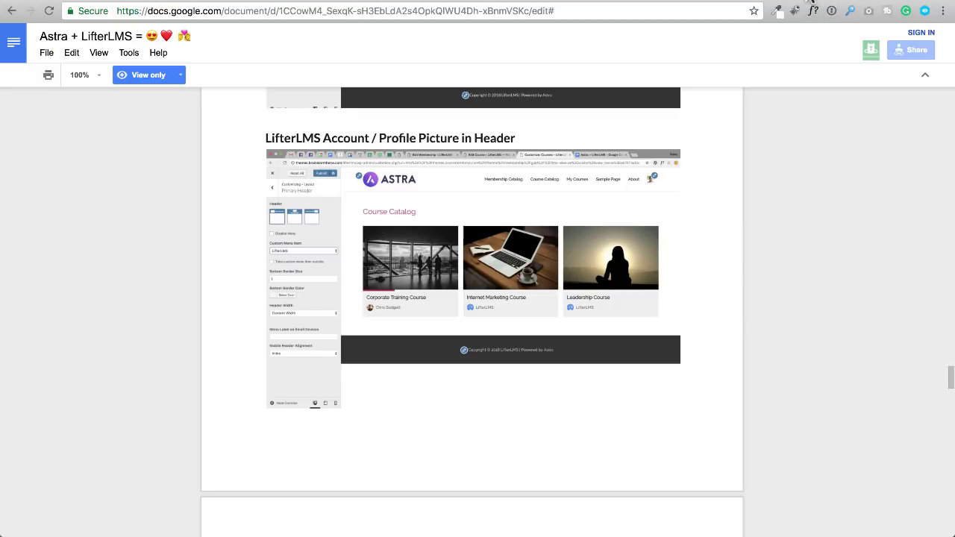
{"action": "left_click", "coordinate": [810, 0]}
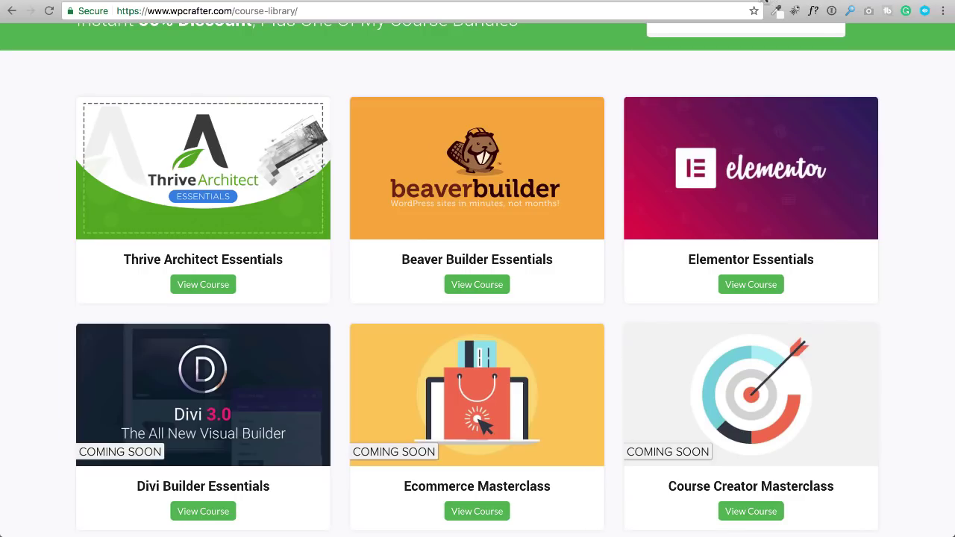
{"action": "left_click", "coordinate": [759, 3]}
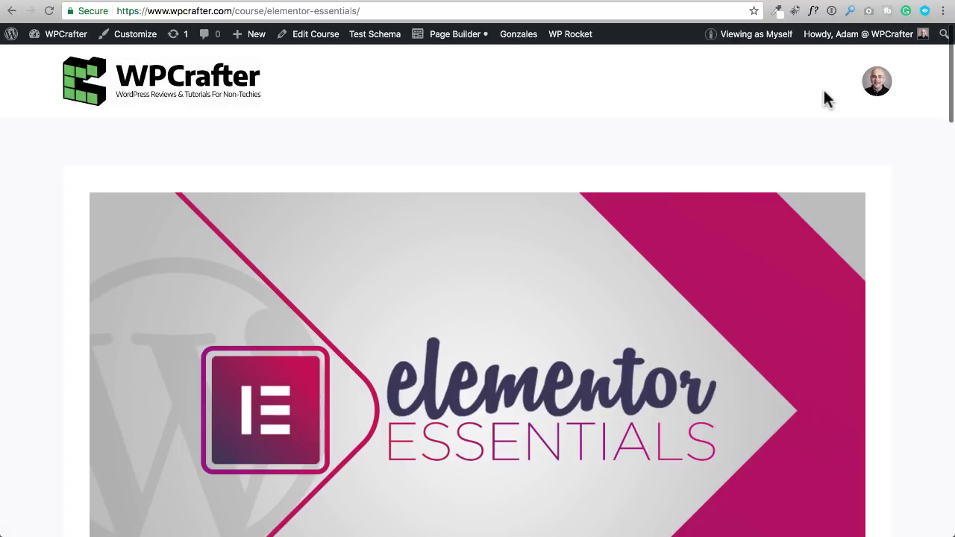
{"action": "left_click", "coordinate": [847, 4]}
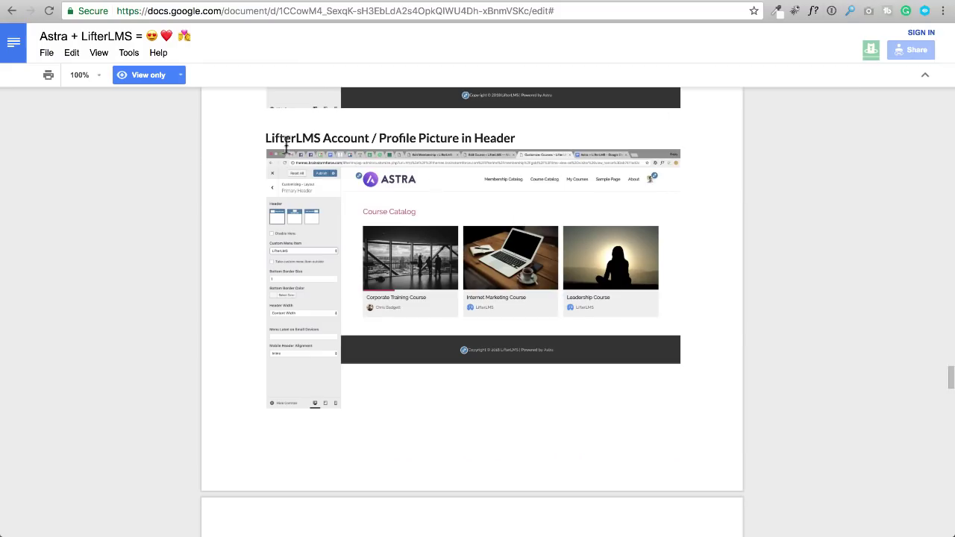
{"action": "scroll", "coordinate": [435, 183], "scroll_direction": "down", "scroll_amount": 1}
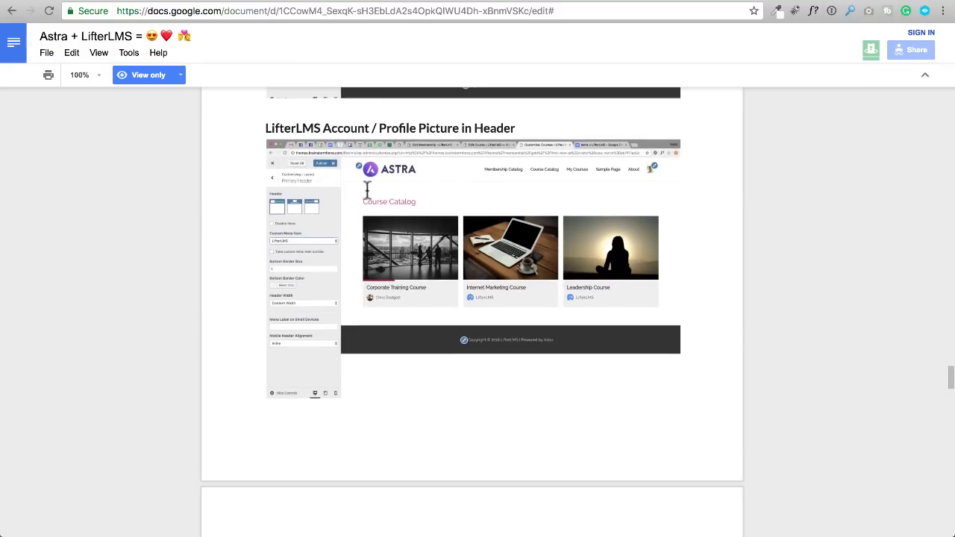
Step: Review the vertical and horizontal My Account tab layouts in the document, comparing them with WPCrafter's Members Dashboard
{"action": "scroll", "coordinate": [395, 209], "scroll_direction": "down", "scroll_amount": 6}
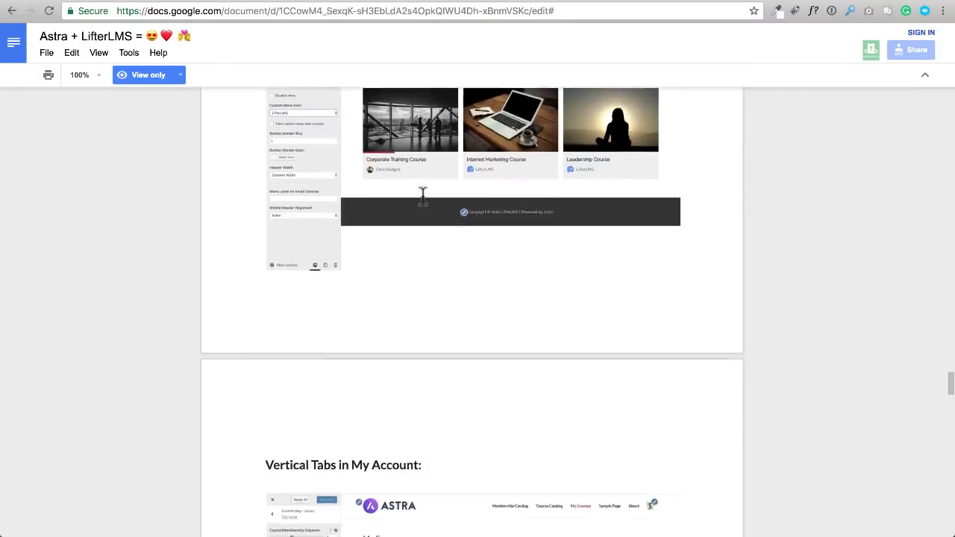
{"action": "scroll", "coordinate": [429, 189], "scroll_direction": "down", "scroll_amount": 1}
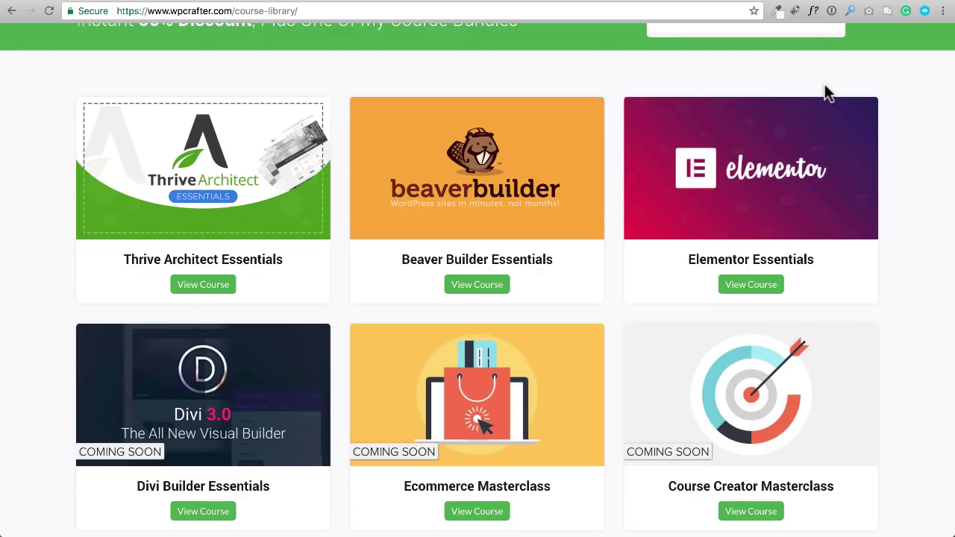
{"action": "scroll", "coordinate": [821, 82], "scroll_direction": "up", "scroll_amount": 5}
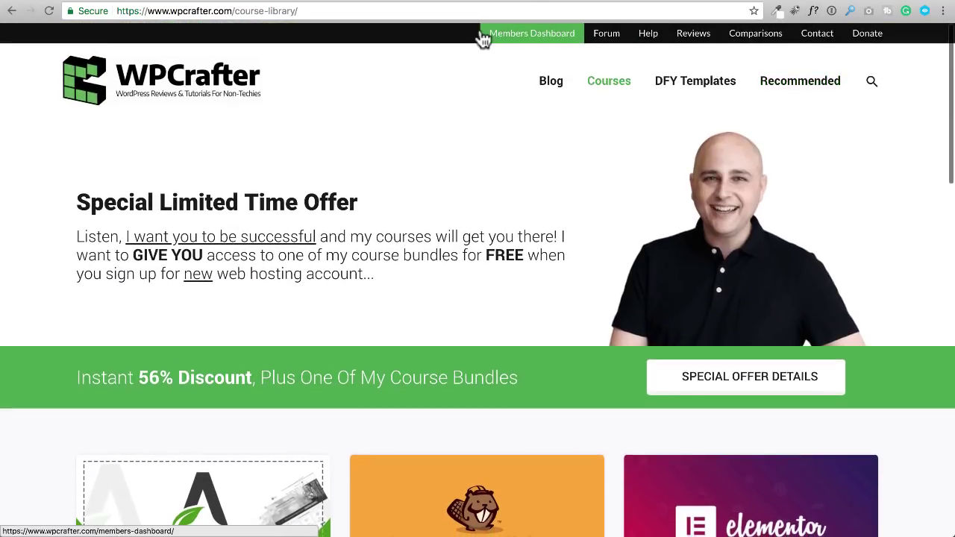
{"action": "left_click", "coordinate": [495, 37]}
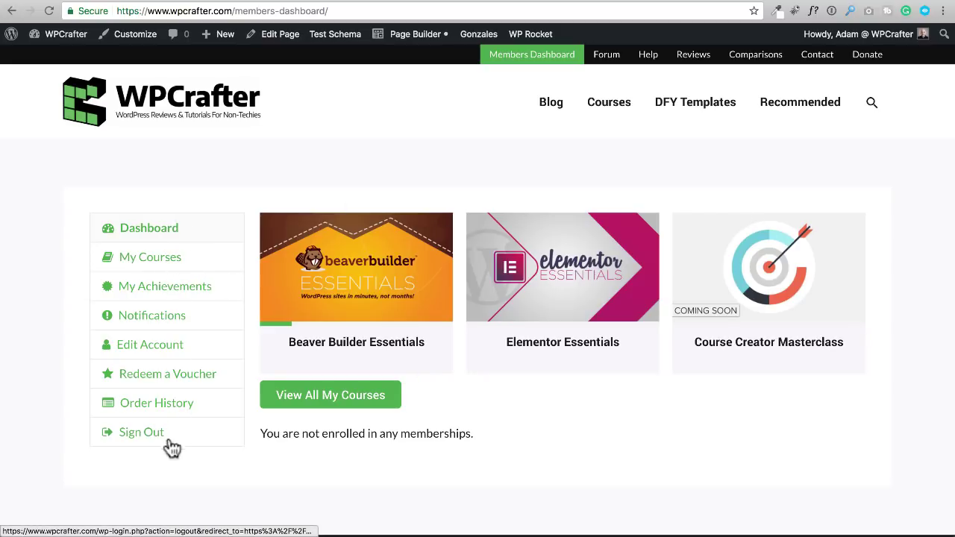
{"action": "left_click", "coordinate": [869, 9]}
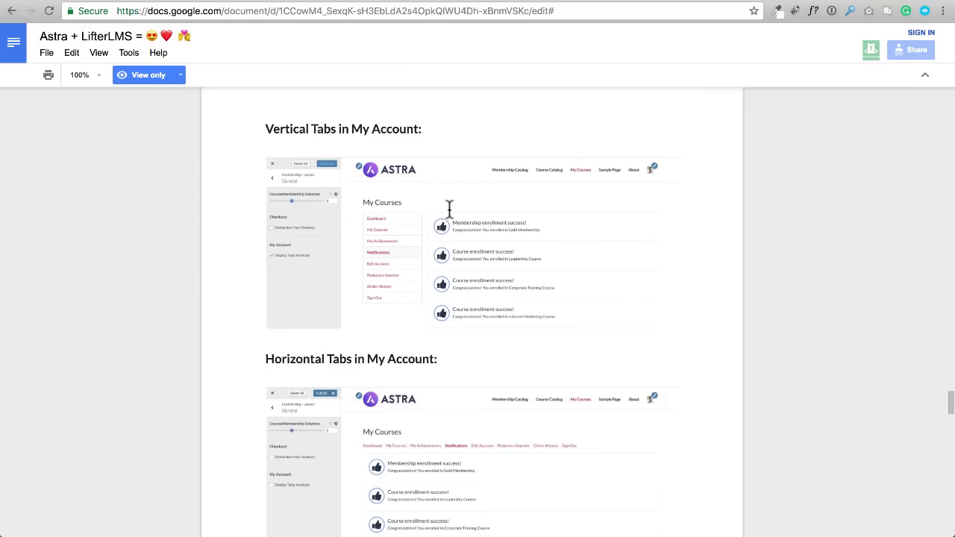
{"action": "scroll", "coordinate": [429, 198], "scroll_direction": "down", "scroll_amount": 1}
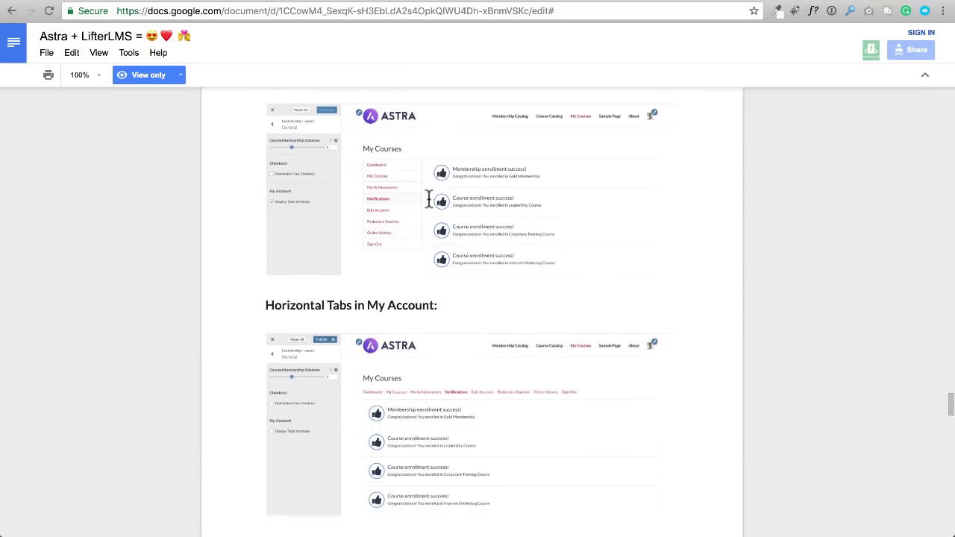
{"action": "scroll", "coordinate": [430, 195], "scroll_direction": "down", "scroll_amount": 5}
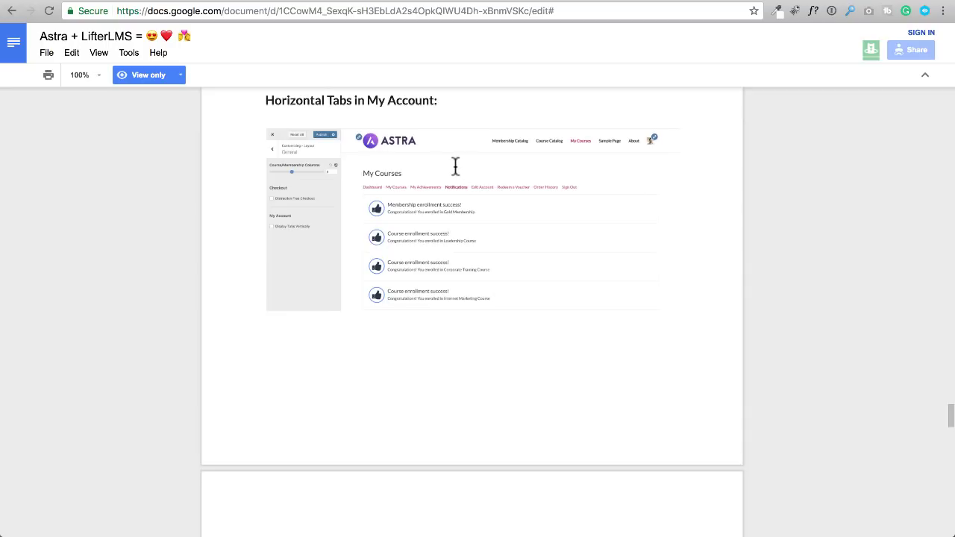
Step: Examine the document's Course Page layouts with different student and visitor view options, including distraction-free learning
{"action": "scroll", "coordinate": [435, 185], "scroll_direction": "down", "scroll_amount": 10}
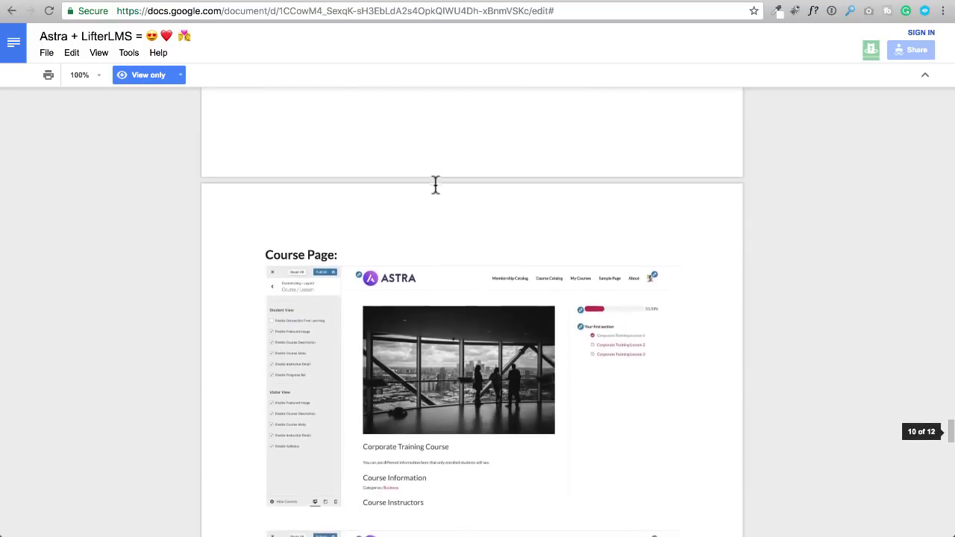
{"action": "scroll", "coordinate": [430, 183], "scroll_direction": "down", "scroll_amount": 5}
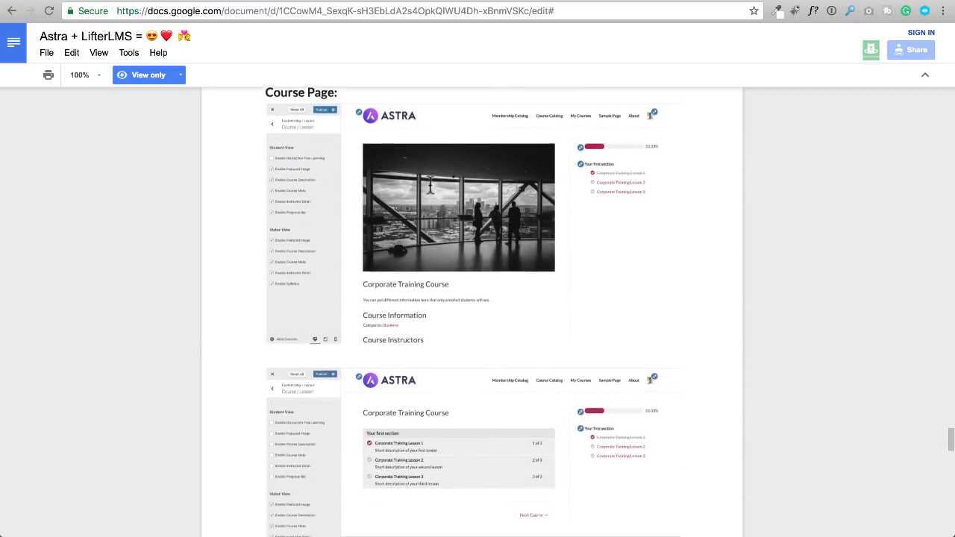
{"action": "scroll", "coordinate": [430, 183], "scroll_direction": "down", "scroll_amount": 17}
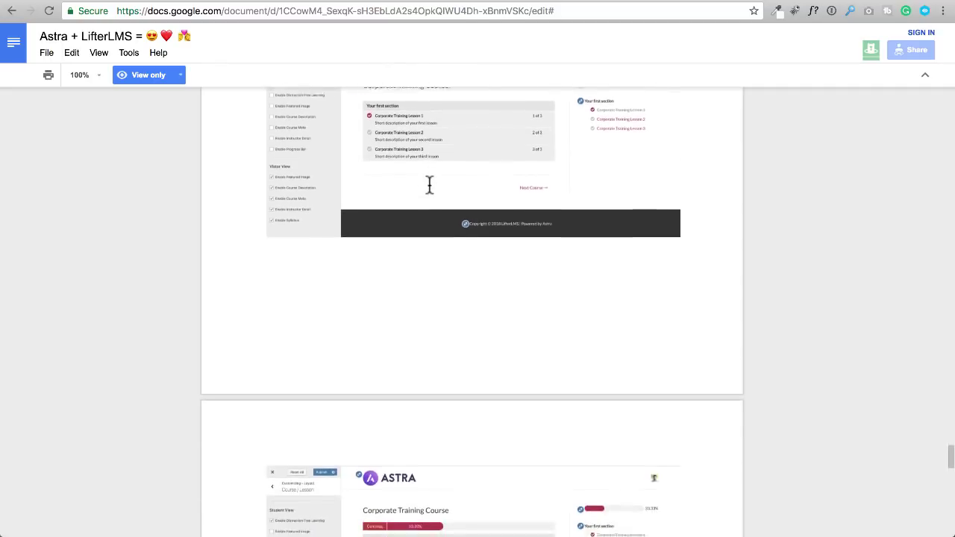
{"action": "scroll", "coordinate": [477, 246], "scroll_direction": "down", "scroll_amount": 2}
{"action": "scroll", "coordinate": [476, 246], "scroll_direction": "down", "scroll_amount": 10}
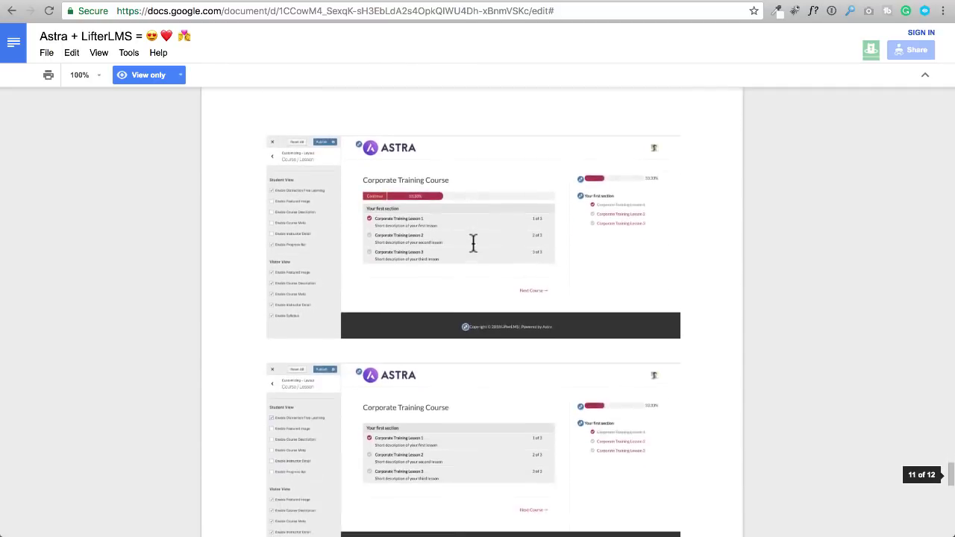
{"action": "scroll", "coordinate": [472, 243], "scroll_direction": "down", "scroll_amount": 8}
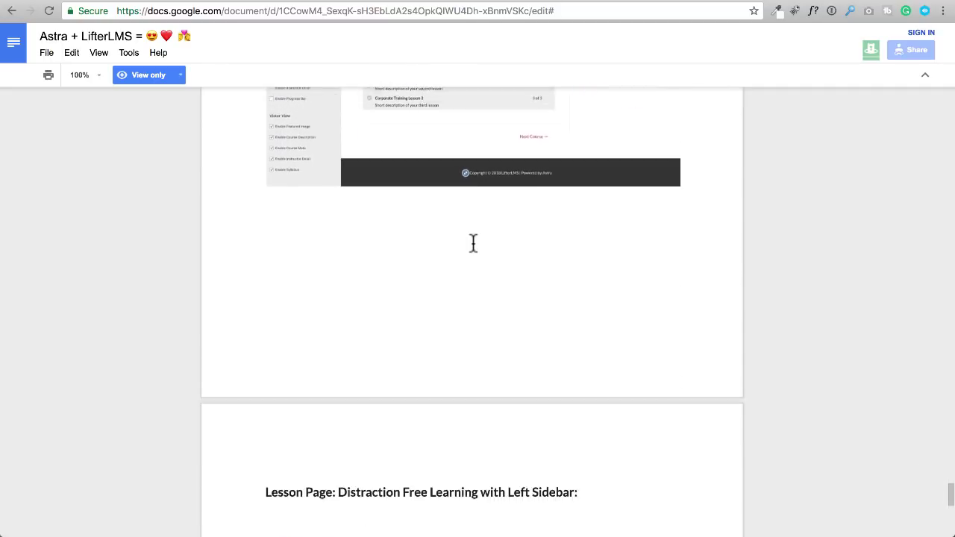
Step: Compare the document's distraction-free course page layouts with WPCrafter's Elementor Essentials course, opened from the Members Dashboard
{"action": "scroll", "coordinate": [473, 243], "scroll_direction": "down", "scroll_amount": 8}
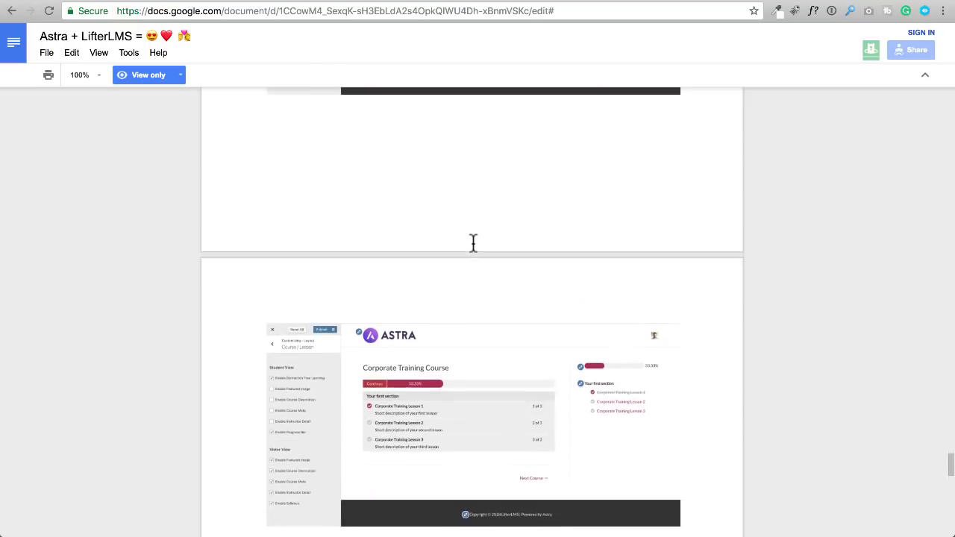
{"action": "scroll", "coordinate": [473, 243], "scroll_direction": "down", "scroll_amount": 10}
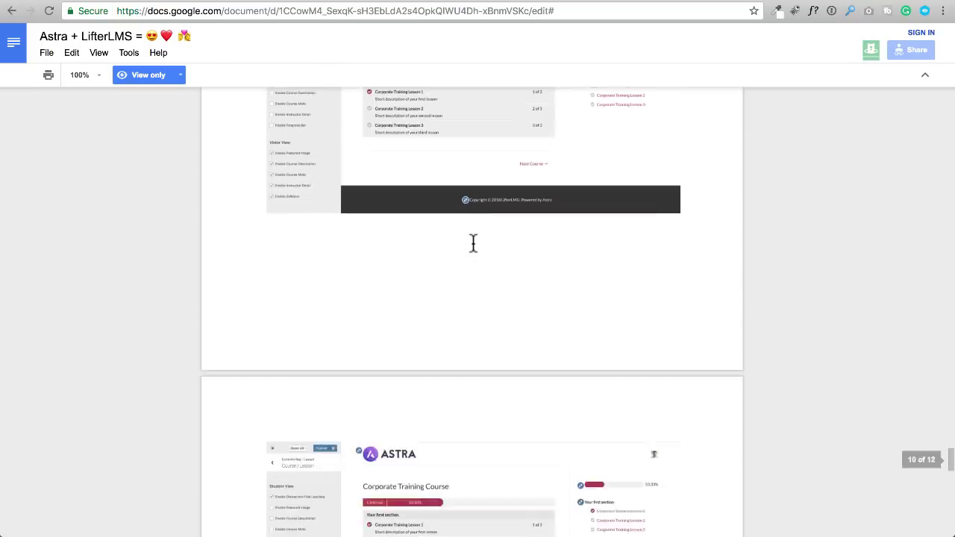
{"action": "scroll", "coordinate": [473, 243], "scroll_direction": "down", "scroll_amount": 3}
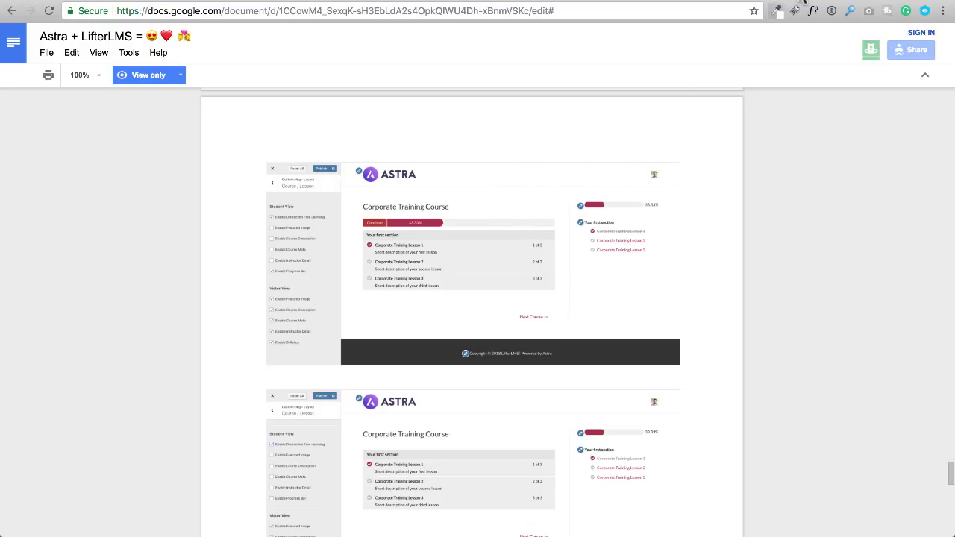
{"action": "left_click", "coordinate": [806, 8]}
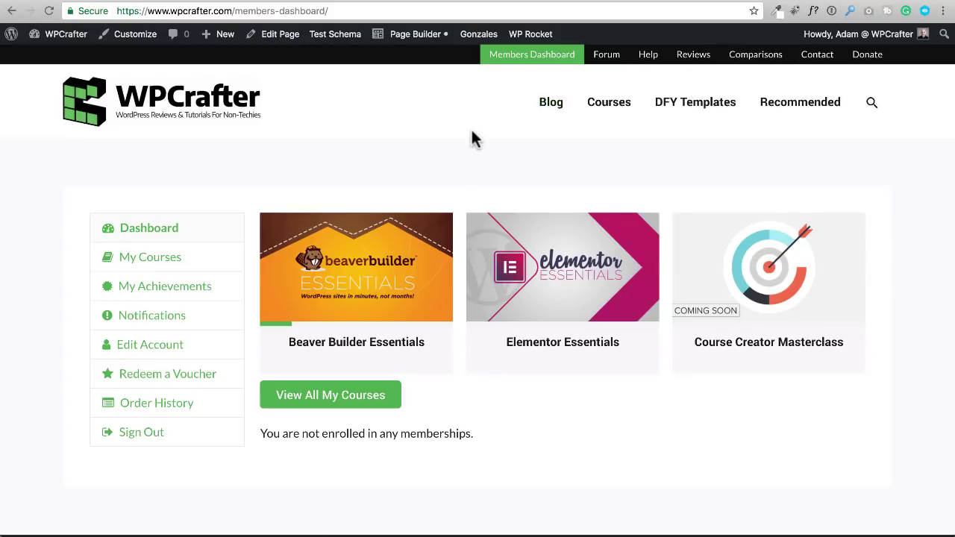
{"action": "left_click", "coordinate": [537, 268]}
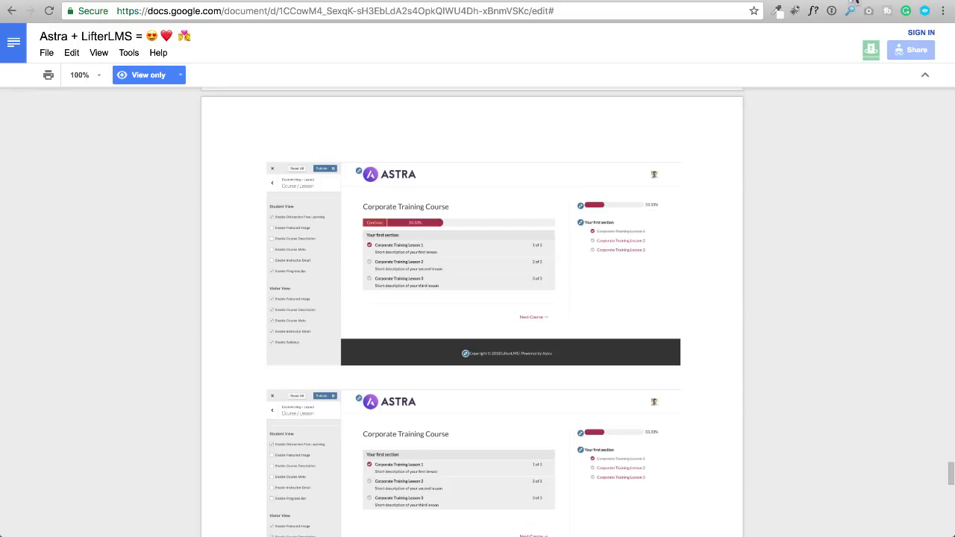
Step: Review the document's Lesson Page example showing Distraction Free Learning with Left Sidebar
{"action": "scroll", "coordinate": [416, 270], "scroll_direction": "down", "scroll_amount": 3}
{"action": "scroll", "coordinate": [416, 270], "scroll_direction": "down", "scroll_amount": 10}
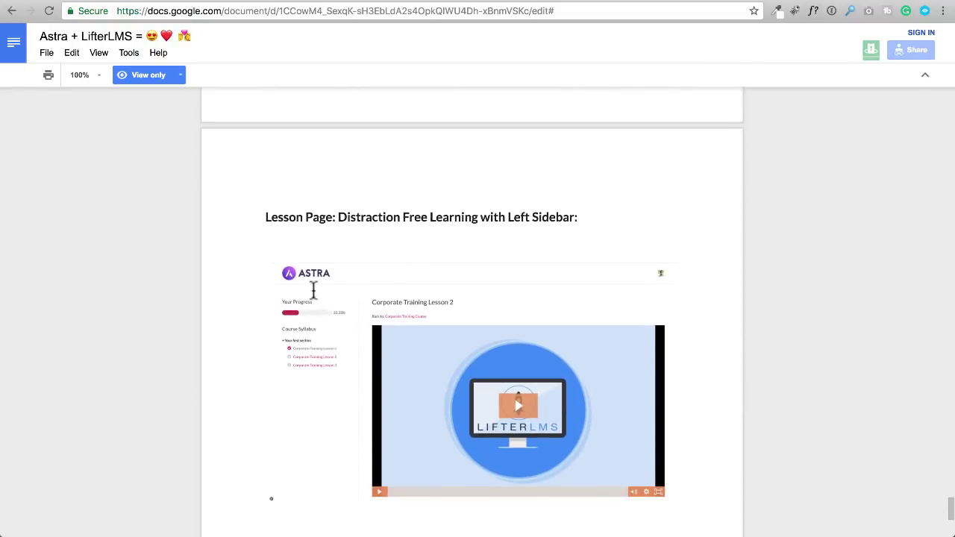
{"action": "scroll", "coordinate": [405, 245], "scroll_direction": "down", "scroll_amount": 6}
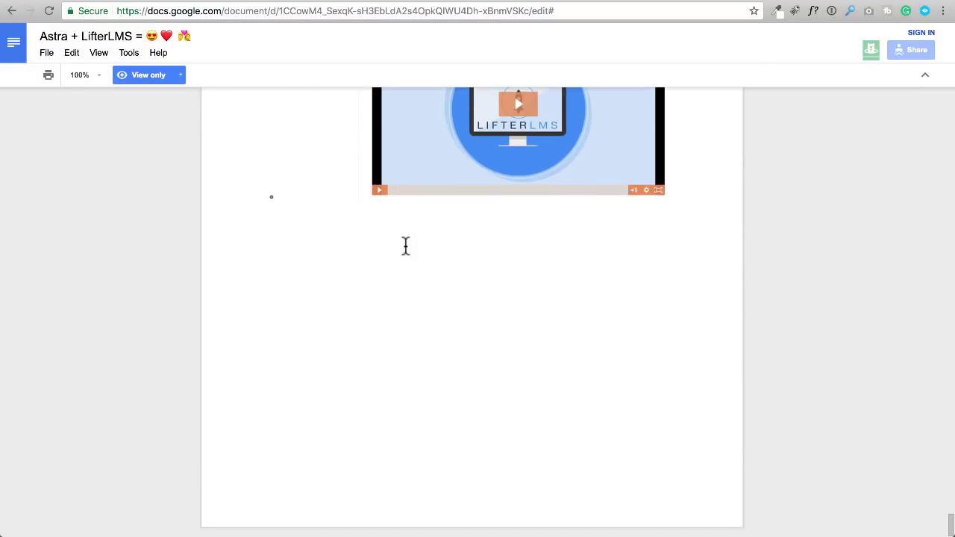
{"action": "scroll", "coordinate": [405, 246], "scroll_direction": "up", "scroll_amount": 5}
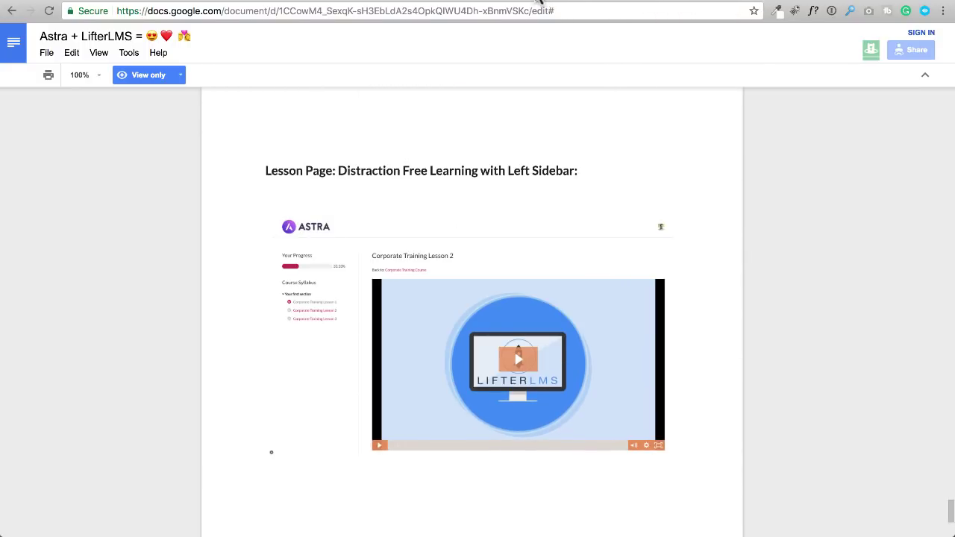
Step: Switch to the Best LMS Theme site's installed plugins and activate Astra Pro
{"action": "key", "text": "ctrl+Tab"}
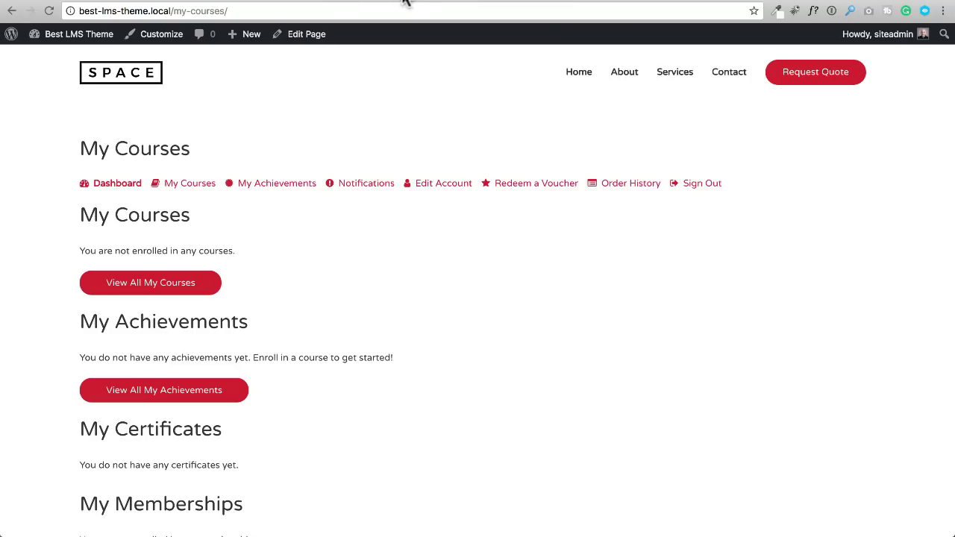
{"action": "key", "text": "ctrl+Tab"}
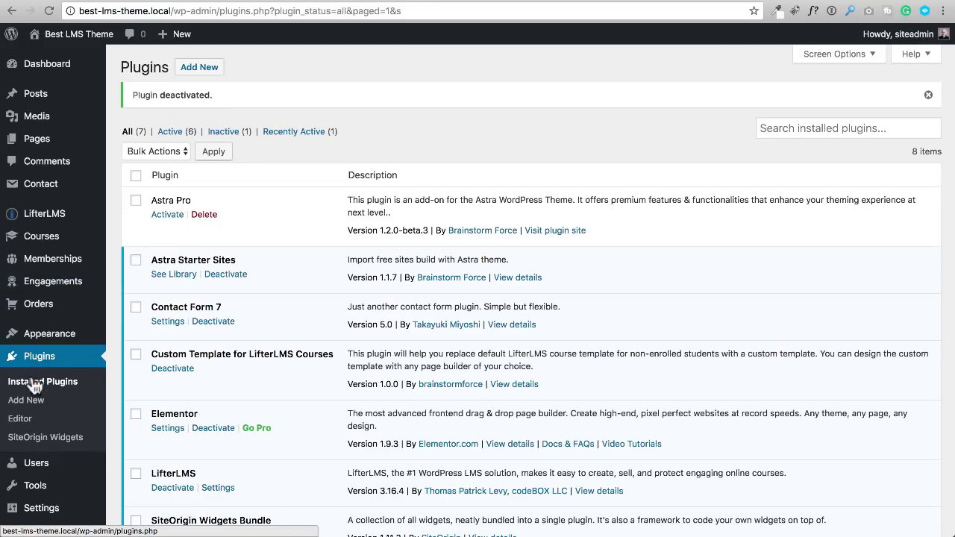
{"action": "left_click", "coordinate": [167, 215]}
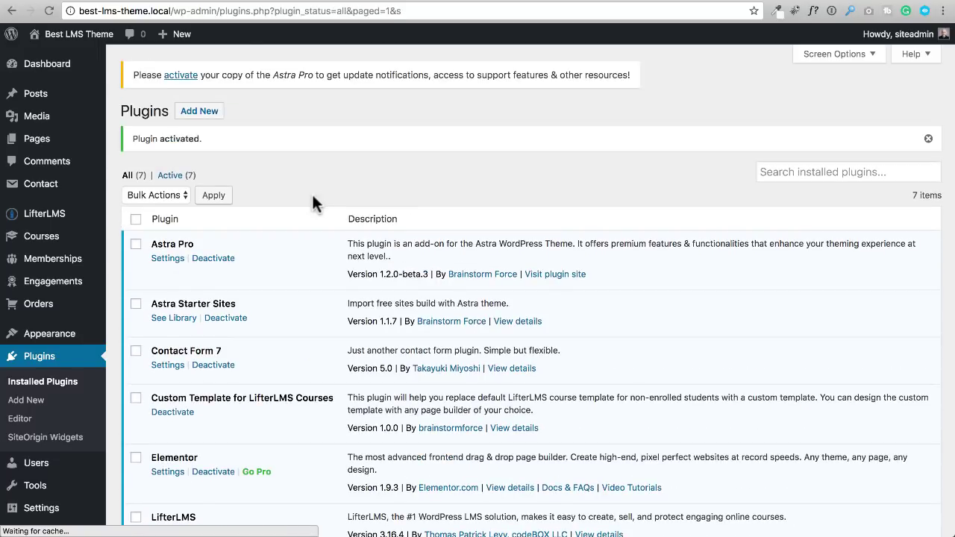
Step: Open Astra's Addons page and review the available modules, from Custom Layouts and LifterLMS through Typography and WooCommerce
{"action": "mouse_move", "coordinate": [52, 336]}
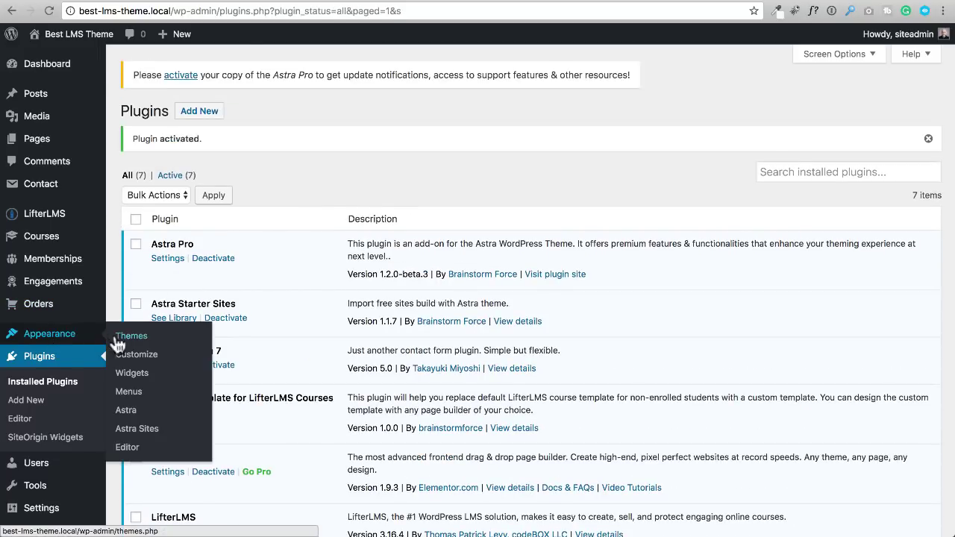
{"action": "left_click", "coordinate": [127, 412]}
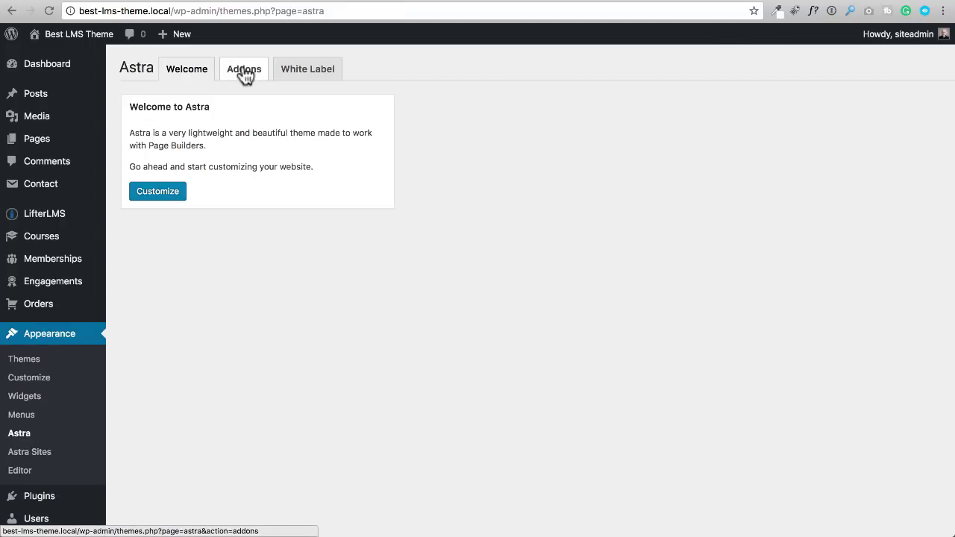
{"action": "left_click", "coordinate": [241, 66]}
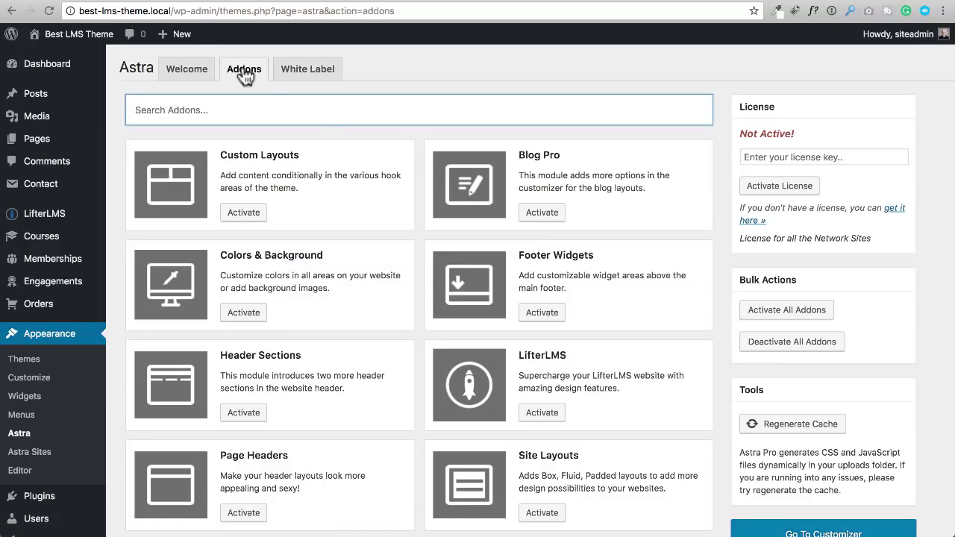
{"action": "scroll", "coordinate": [341, 156], "scroll_direction": "down", "scroll_amount": 1}
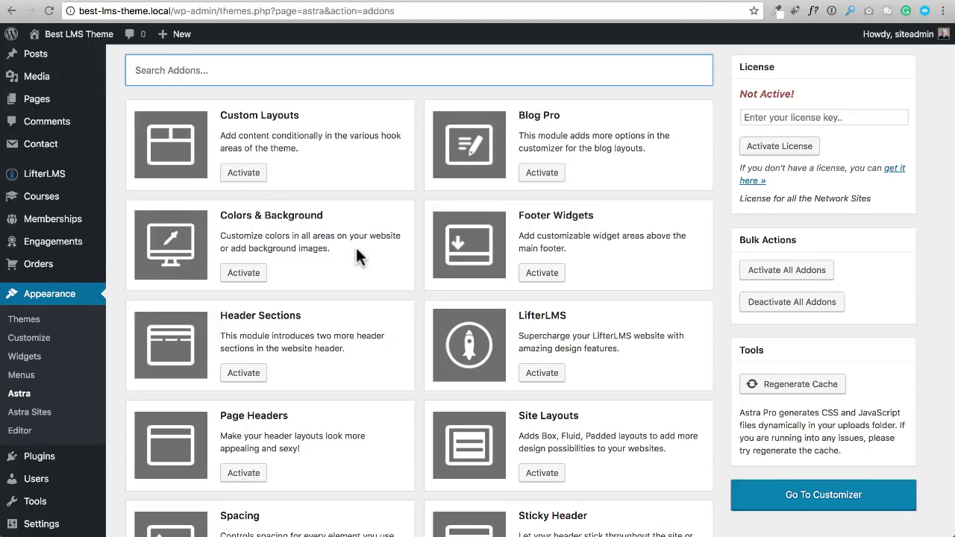
{"action": "scroll", "coordinate": [355, 245], "scroll_direction": "down", "scroll_amount": 2}
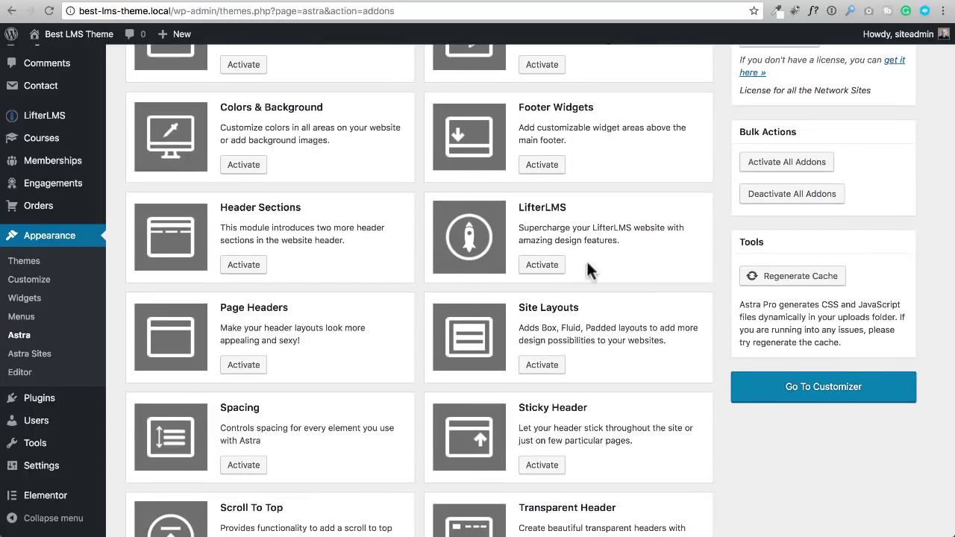
{"action": "scroll", "coordinate": [517, 229], "scroll_direction": "down", "scroll_amount": 3}
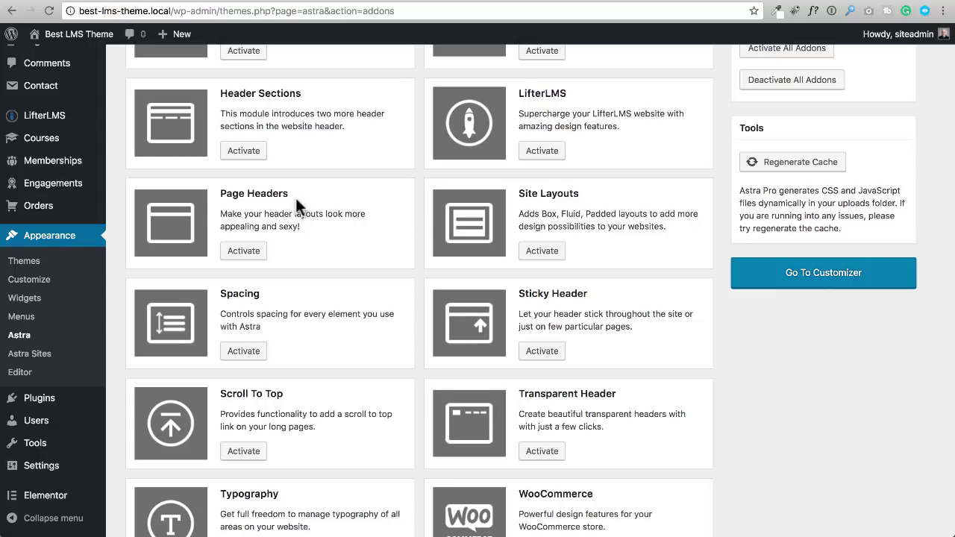
{"action": "scroll", "coordinate": [330, 224], "scroll_direction": "down", "scroll_amount": 2}
{"action": "scroll", "coordinate": [330, 220], "scroll_direction": "down", "scroll_amount": 1}
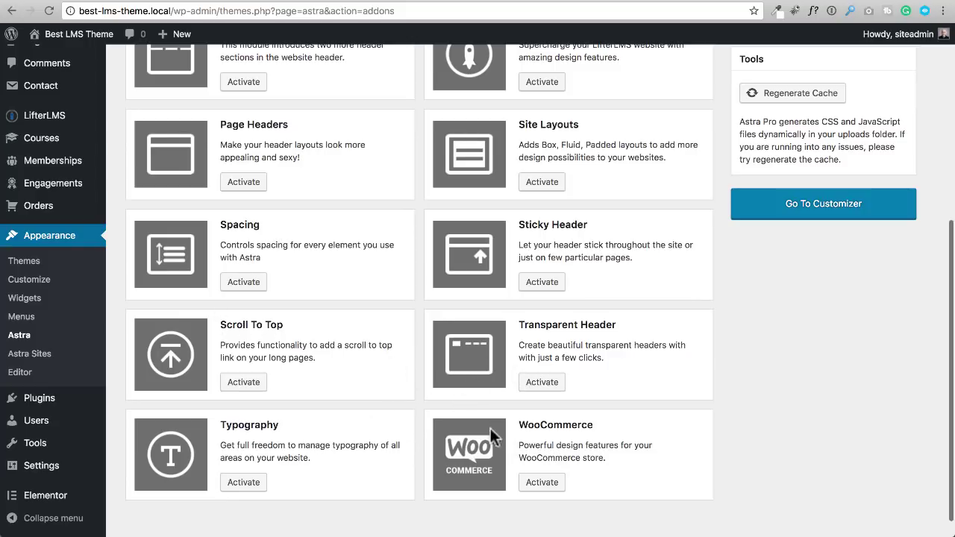
{"action": "scroll", "coordinate": [485, 427], "scroll_direction": "up", "scroll_amount": 3}
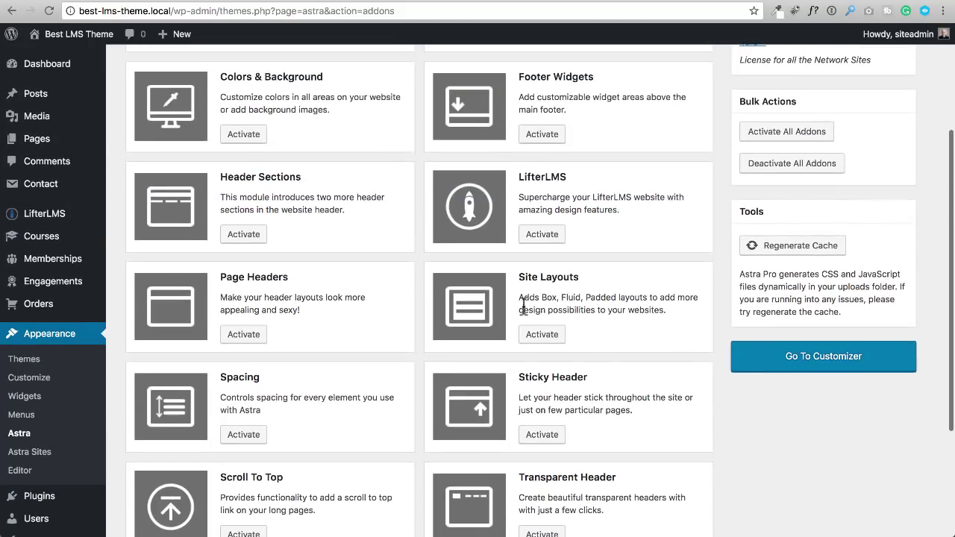
{"action": "scroll", "coordinate": [455, 267], "scroll_direction": "up", "scroll_amount": 2}
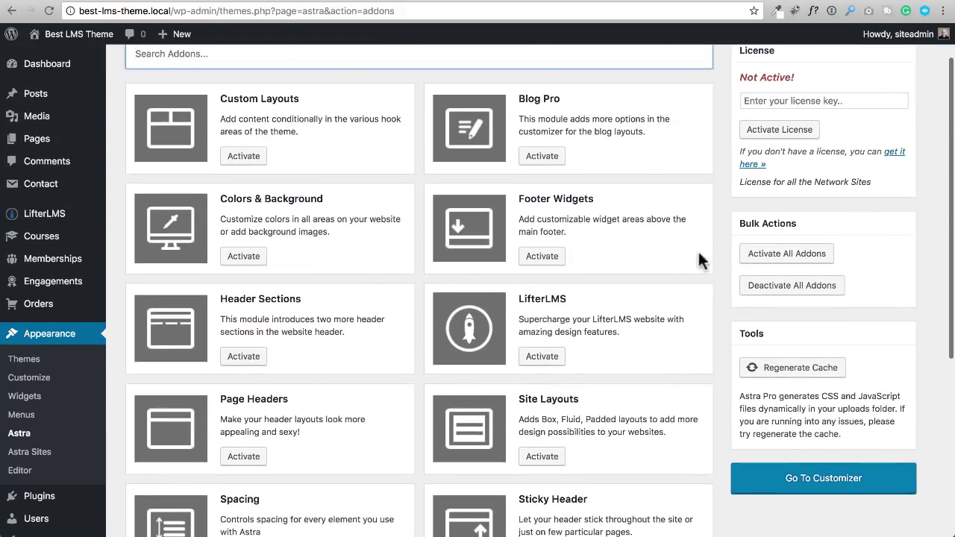
{"action": "scroll", "coordinate": [727, 265], "scroll_direction": "up", "scroll_amount": 1}
Step: Activate all Astra Pro addons in bulk and check their status across the list
{"action": "left_click", "coordinate": [778, 311]}
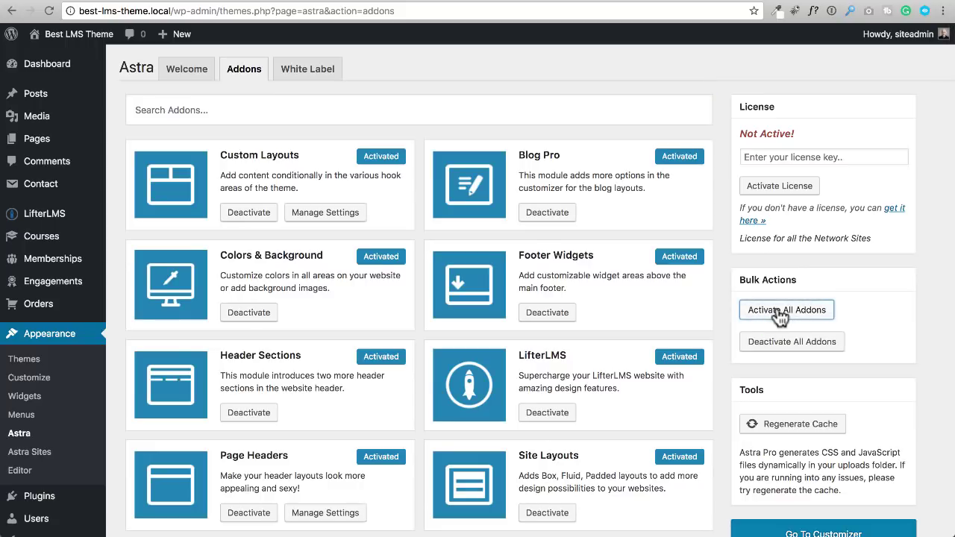
{"action": "scroll", "coordinate": [589, 191], "scroll_direction": "down", "scroll_amount": 5}
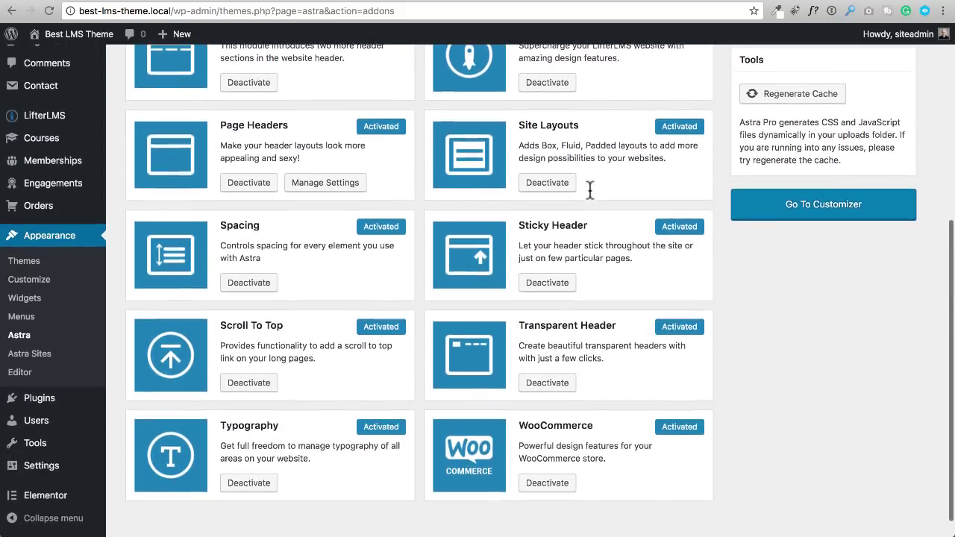
{"action": "scroll", "coordinate": [590, 194], "scroll_direction": "up", "scroll_amount": 5}
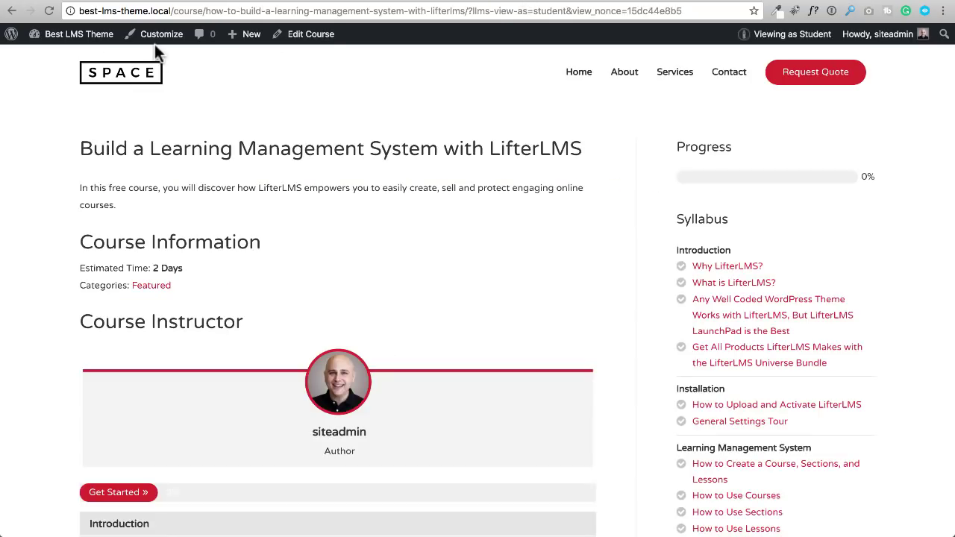
Step: Open the customizer from the LifterLMS course page and review the Primary Header layout and spacing options
{"action": "left_click", "coordinate": [155, 42]}
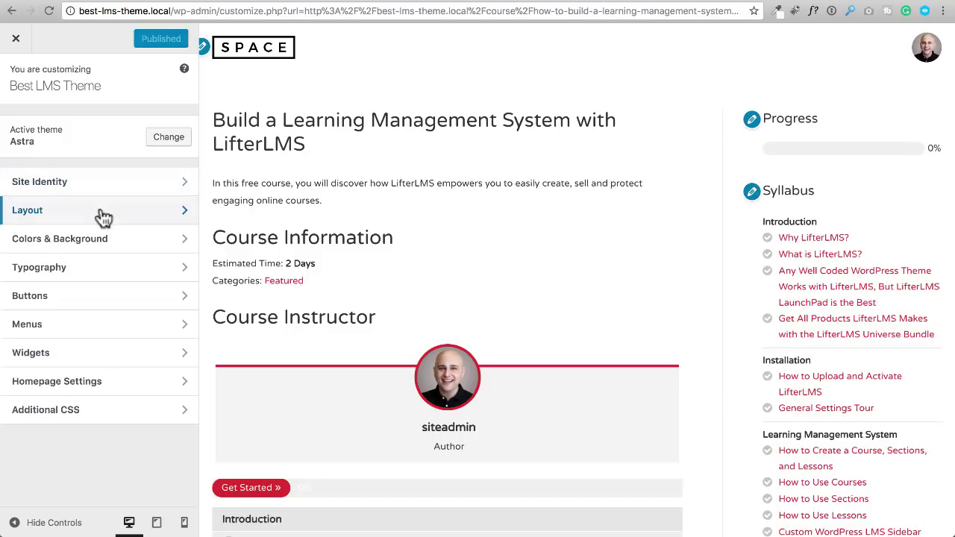
{"action": "left_click", "coordinate": [30, 213]}
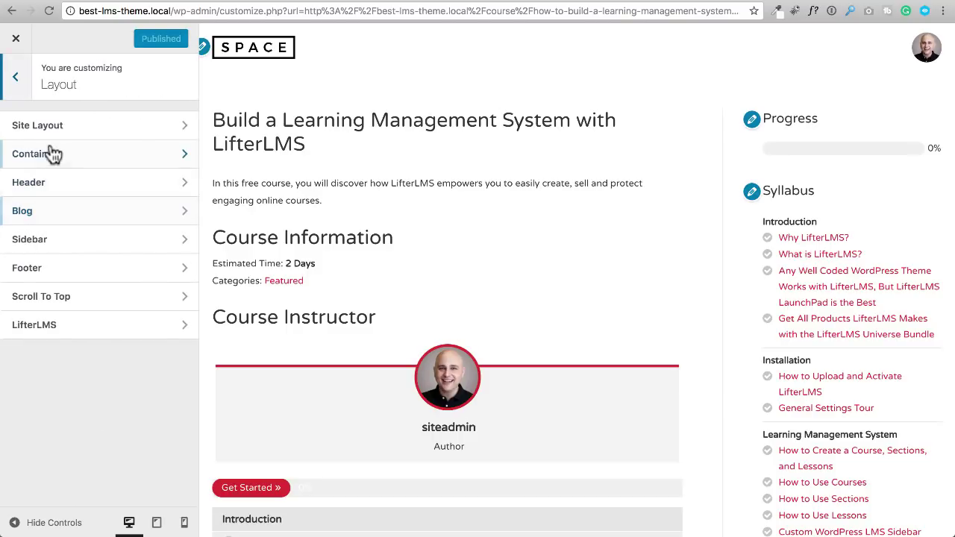
{"action": "left_click", "coordinate": [21, 188]}
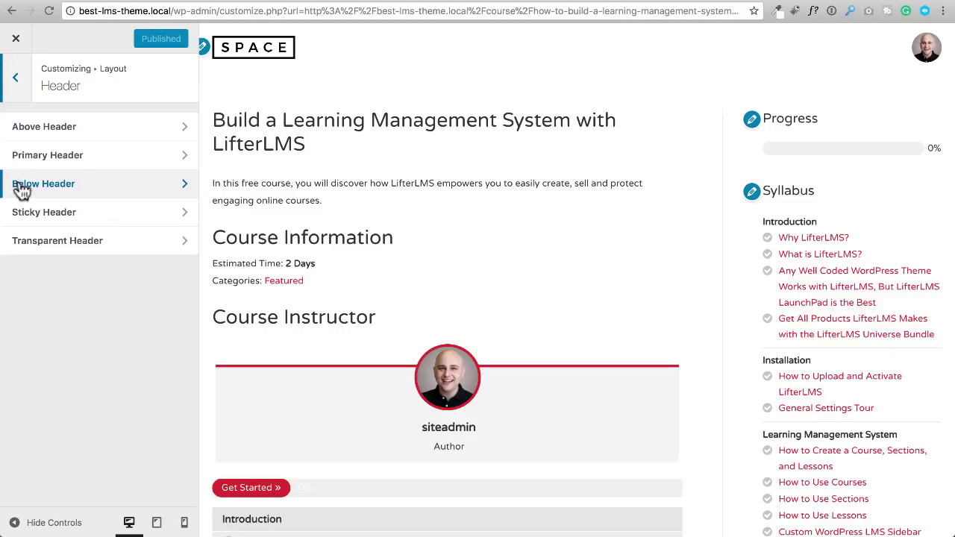
{"action": "left_click", "coordinate": [43, 158]}
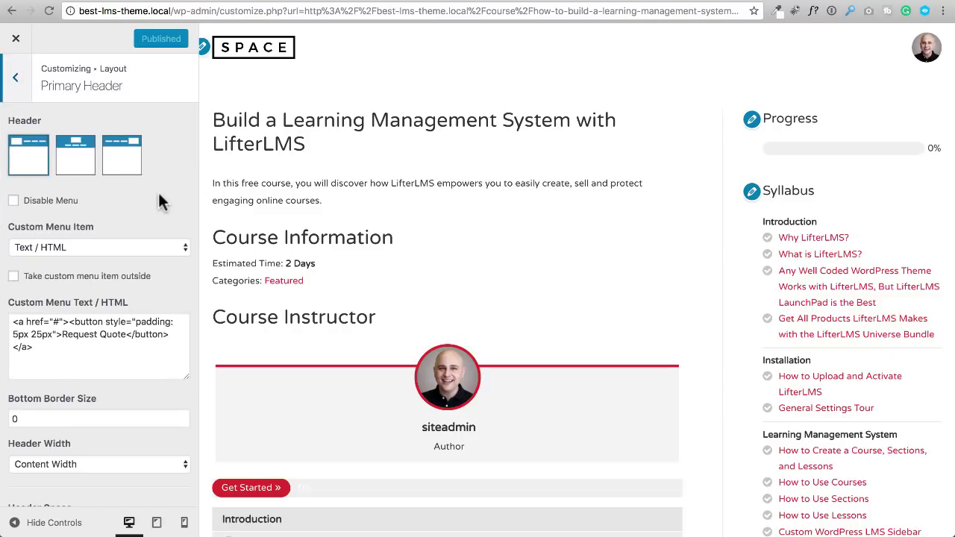
{"action": "scroll", "coordinate": [157, 190], "scroll_direction": "down", "scroll_amount": 10}
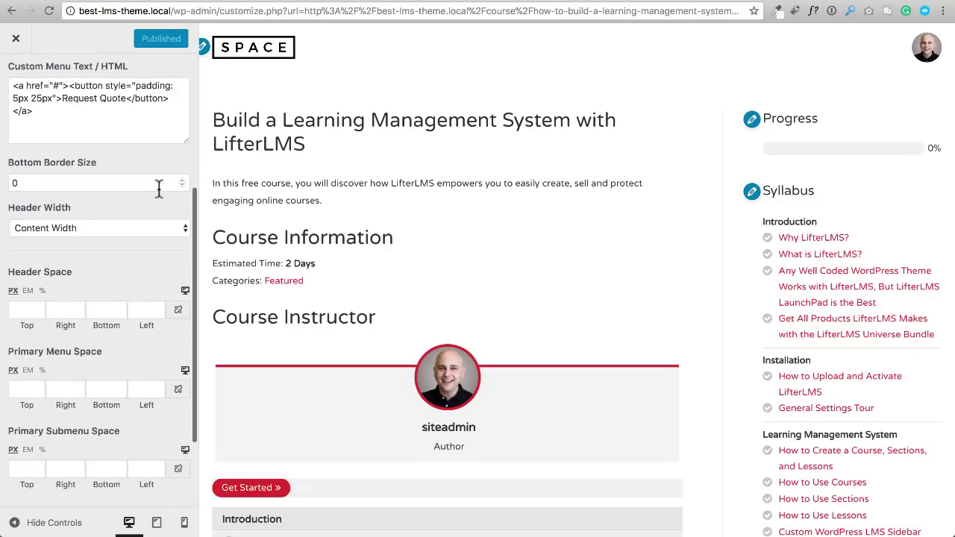
{"action": "scroll", "coordinate": [96, 224], "scroll_direction": "up", "scroll_amount": 10}
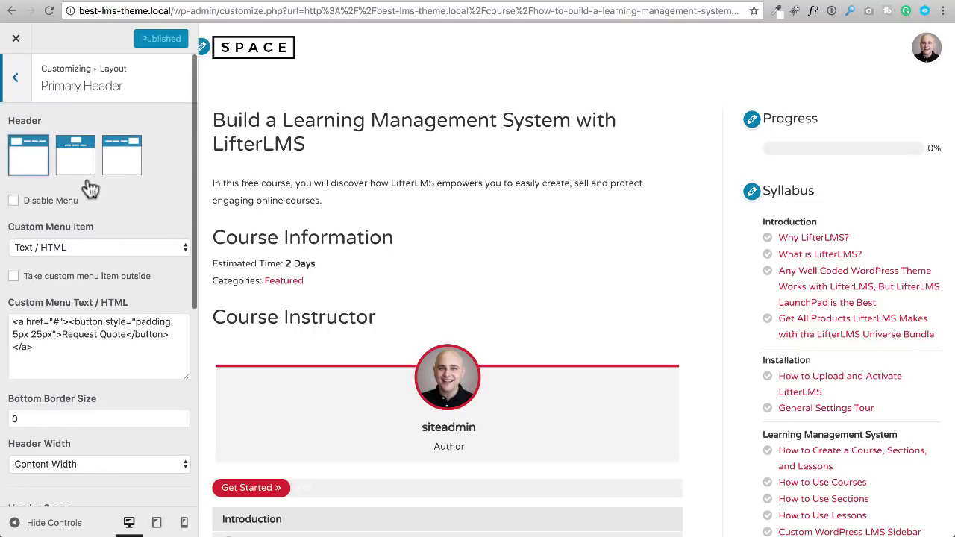
{"action": "left_click", "coordinate": [25, 89]}
{"action": "left_click", "coordinate": [25, 89]}
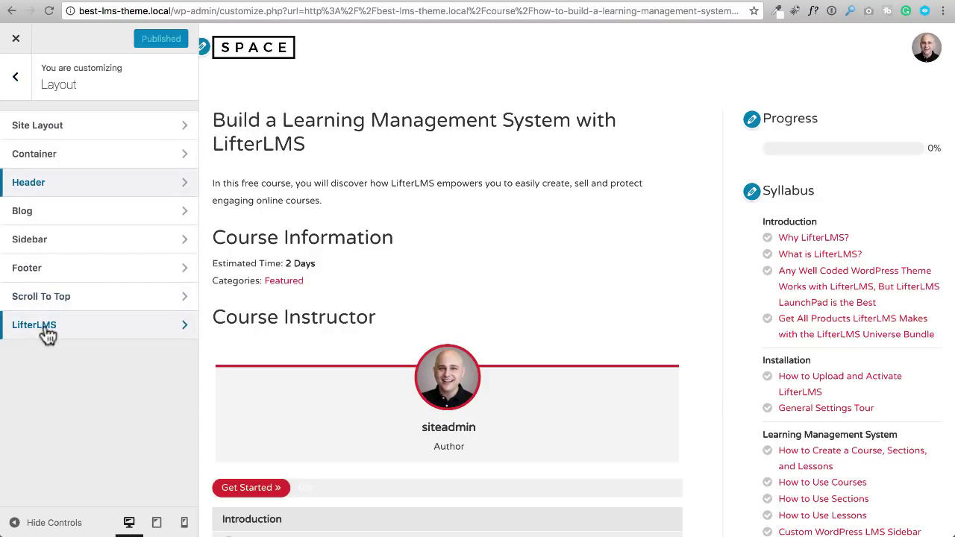
Step: Enable Distraction Free Checkout and Display Tabs Vertically in the general LifterLMS layout settings, and publish the changes
{"action": "left_click", "coordinate": [88, 325]}
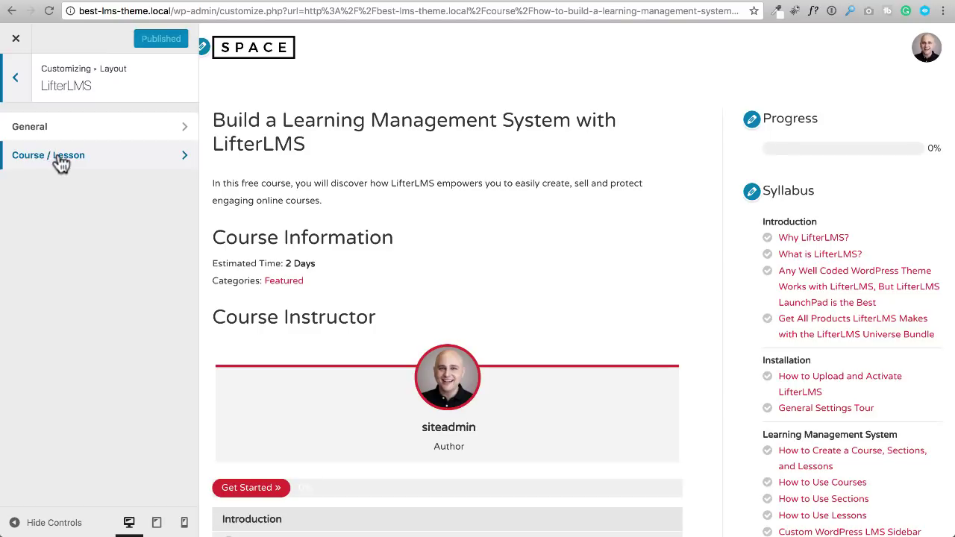
{"action": "left_click", "coordinate": [63, 131]}
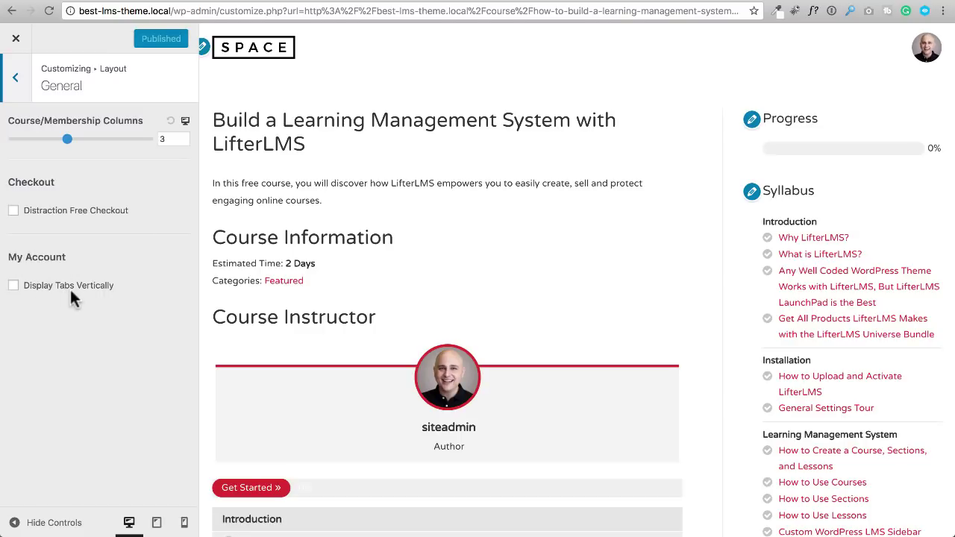
{"action": "left_click", "coordinate": [14, 288]}
{"action": "left_click", "coordinate": [14, 211]}
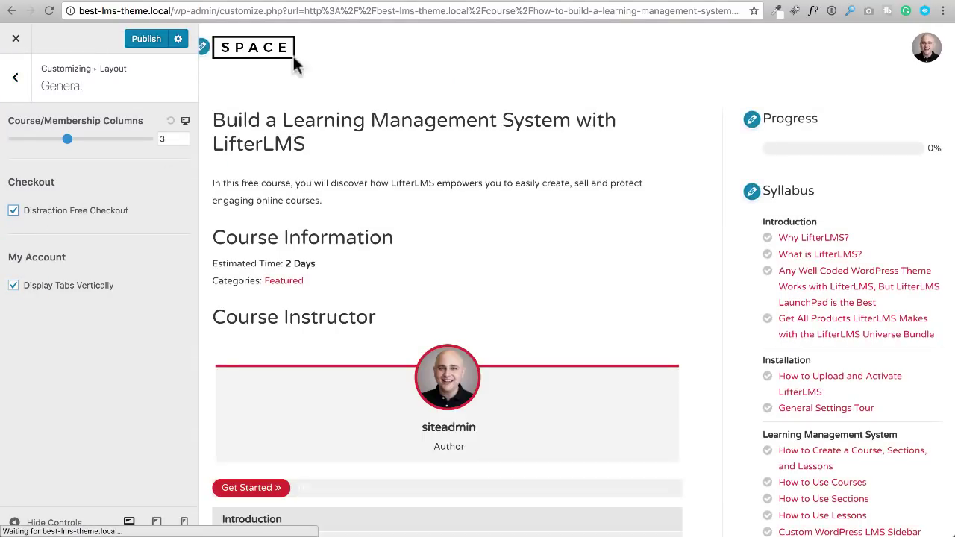
{"action": "left_click", "coordinate": [166, 38]}
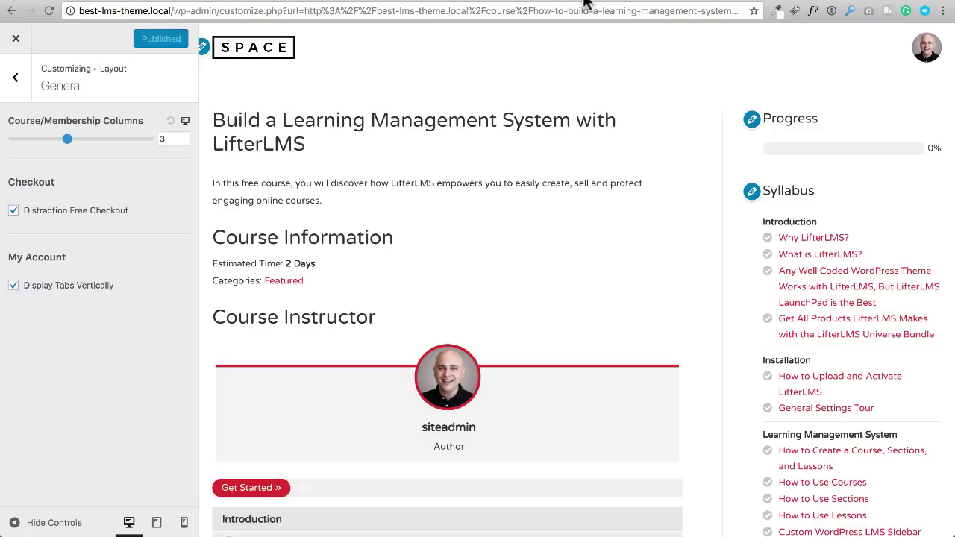
Step: Check the site's purchase page with Distraction Free Checkout enabled
{"action": "key", "text": "ctrl+Tab"}
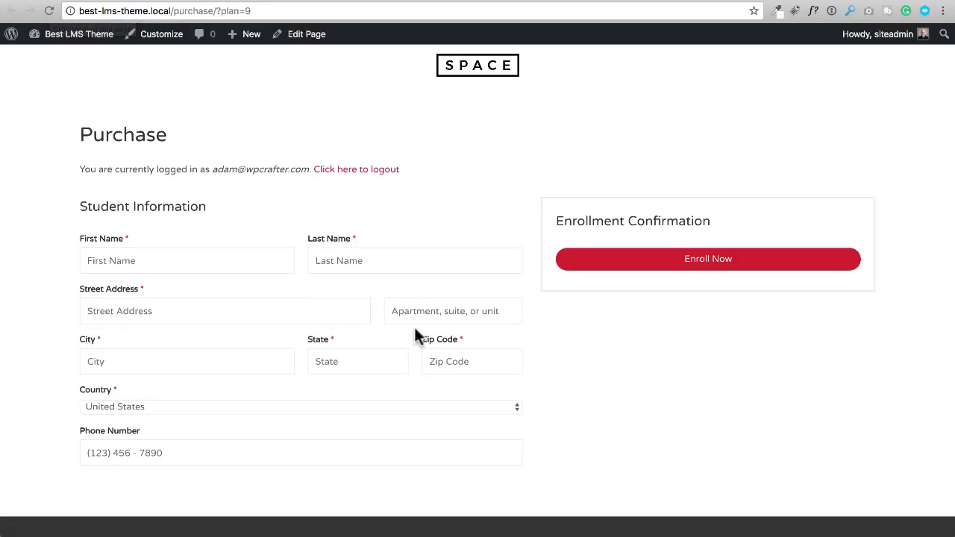
Step: Open the site's My Courses account page and reload it to check the vertical tab layout
{"action": "scroll", "coordinate": [521, 233], "scroll_direction": "down", "scroll_amount": 3}
{"action": "scroll", "coordinate": [521, 234], "scroll_direction": "up", "scroll_amount": 3}
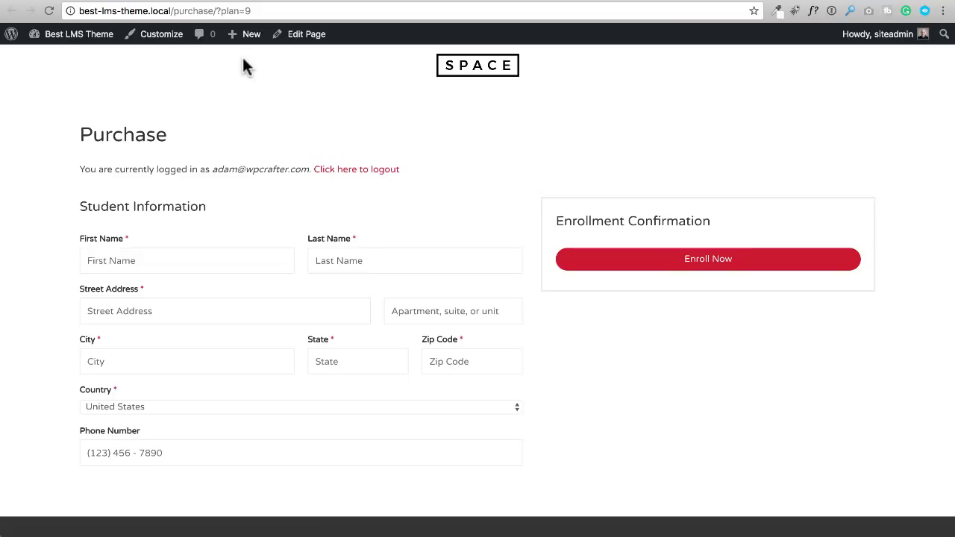
{"action": "mouse_move", "coordinate": [34, 39]}
{"action": "left_click", "coordinate": [53, 58]}
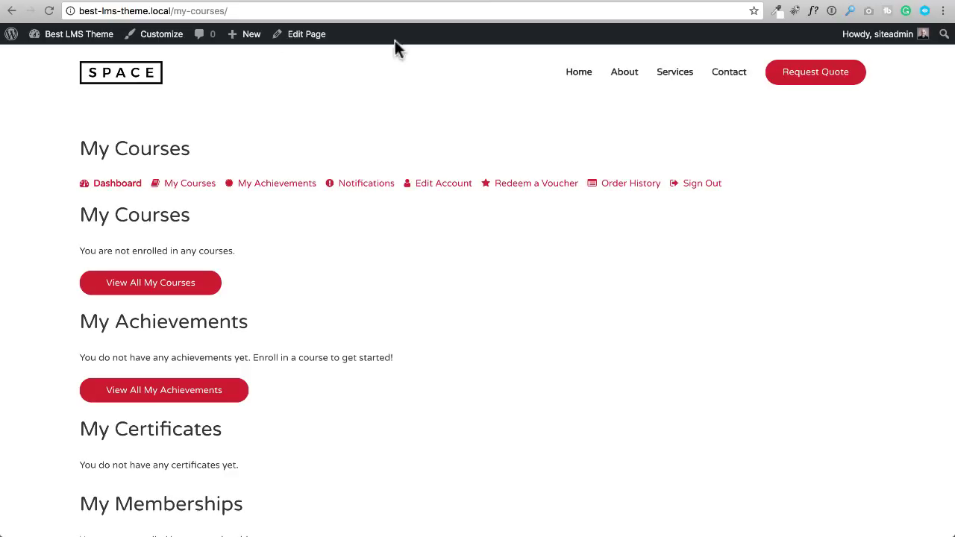
{"action": "left_click", "coordinate": [48, 10]}
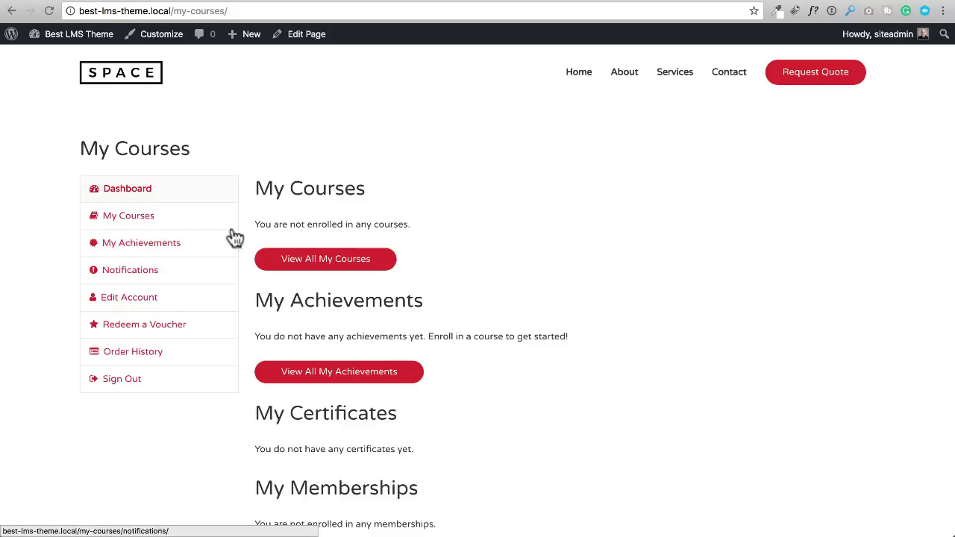
{"action": "scroll", "coordinate": [375, 186], "scroll_direction": "down", "scroll_amount": 5}
{"action": "scroll", "coordinate": [375, 186], "scroll_direction": "up", "scroll_amount": 5}
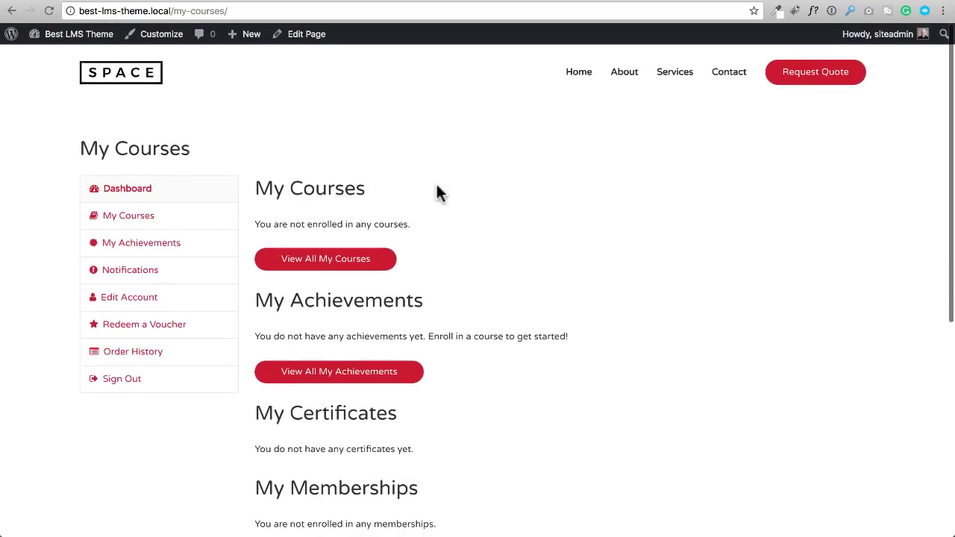
Step: Open the customizer's LifterLMS Course / Lesson layout settings and preview the course page with Distraction Free Learning disabled and re-enabled
{"action": "left_click", "coordinate": [534, 0]}
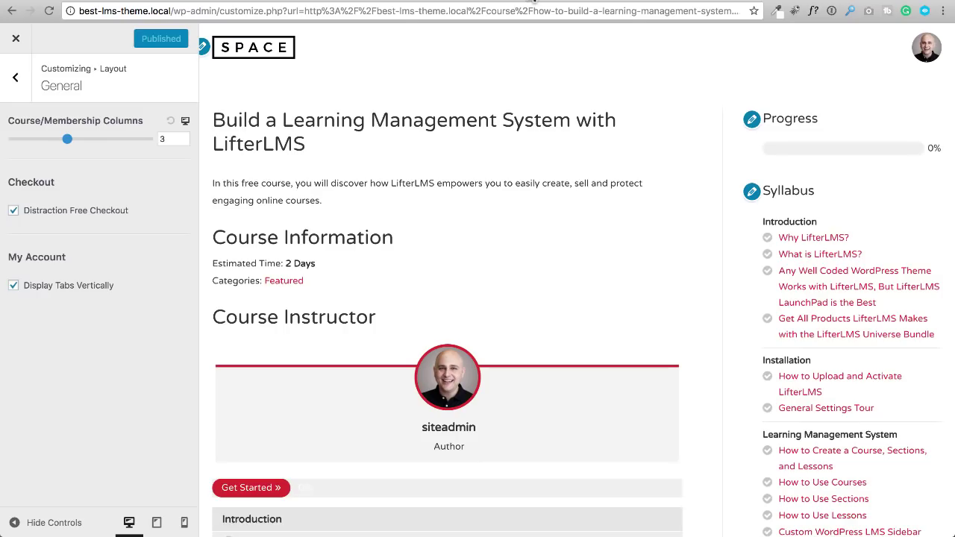
{"action": "left_click", "coordinate": [15, 78]}
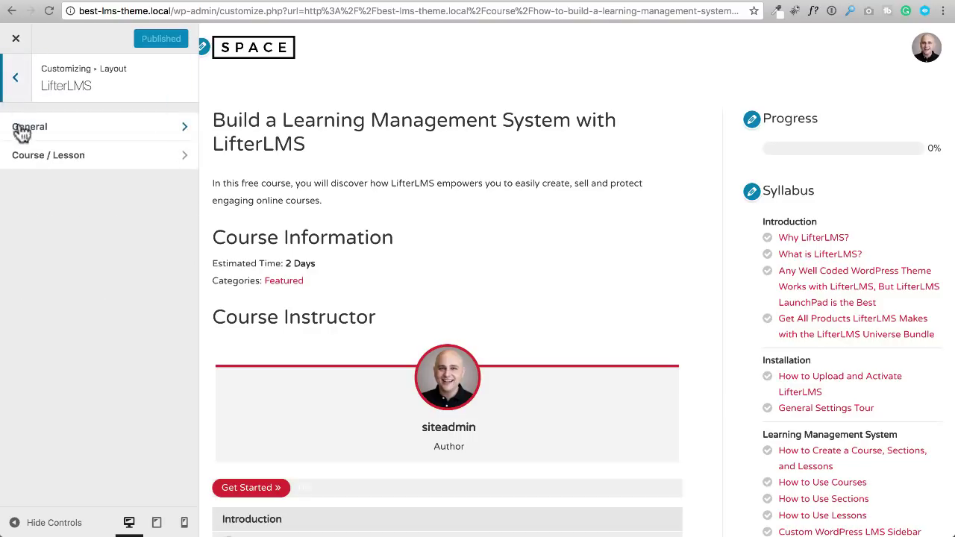
{"action": "left_click", "coordinate": [75, 156]}
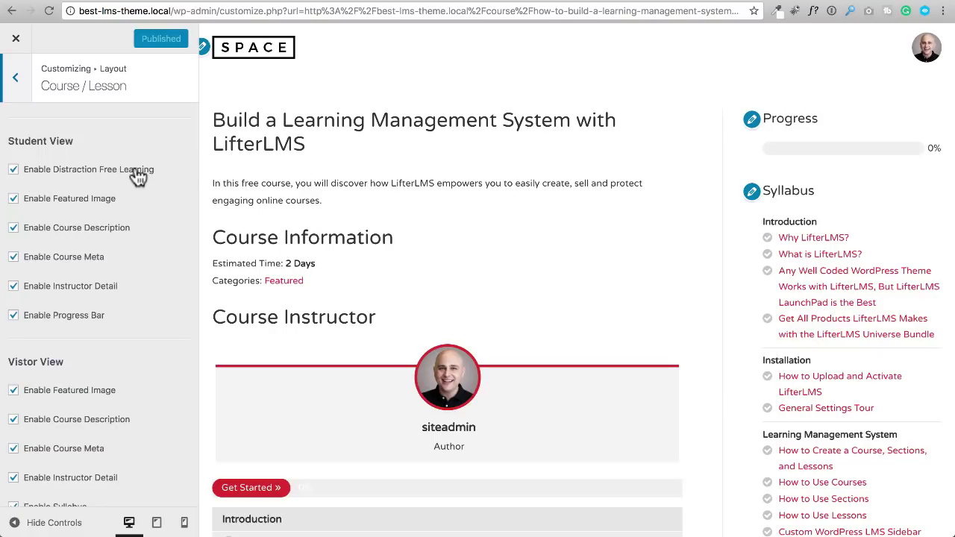
{"action": "left_click", "coordinate": [15, 171]}
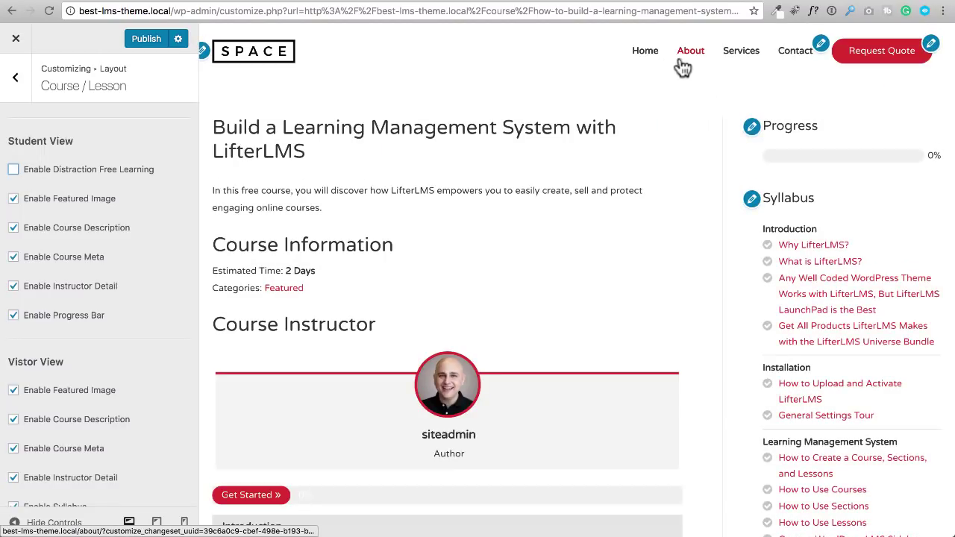
{"action": "left_click", "coordinate": [14, 171]}
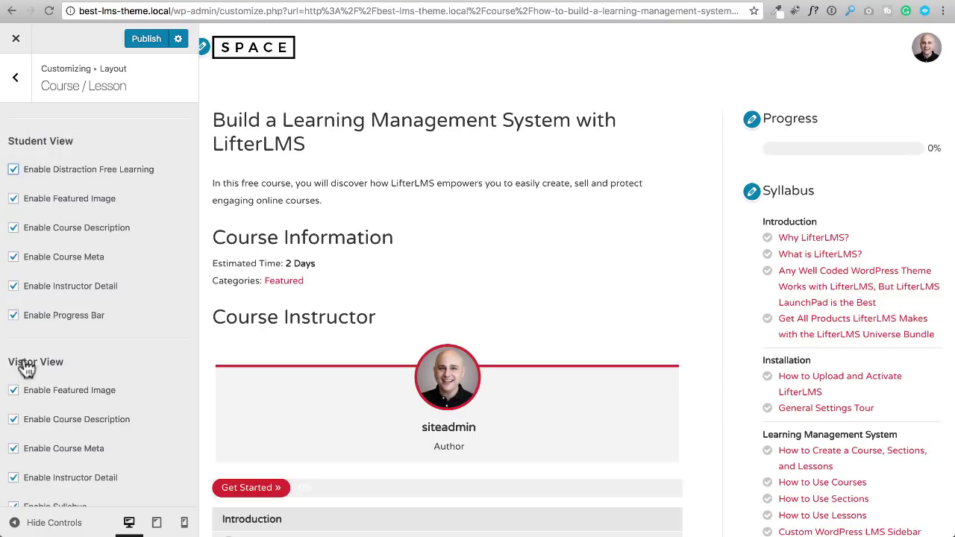
Step: Disable Course Meta, Instructor Detail and Syllabus for the visitor view of courses
{"action": "scroll", "coordinate": [104, 334], "scroll_direction": "down", "scroll_amount": 2}
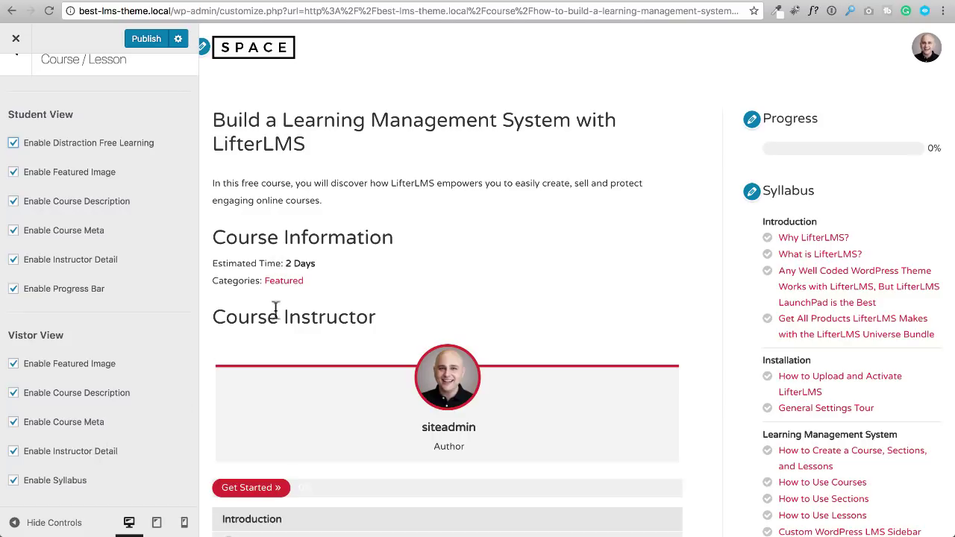
{"action": "left_click", "coordinate": [12, 424]}
{"action": "left_click", "coordinate": [14, 452]}
{"action": "left_click", "coordinate": [13, 481]}
{"action": "scroll", "coordinate": [341, 302], "scroll_direction": "down", "scroll_amount": 10}
{"action": "scroll", "coordinate": [363, 324], "scroll_direction": "up", "scroll_amount": 10}
{"action": "scroll", "coordinate": [70, 147], "scroll_direction": "up", "scroll_amount": 1}
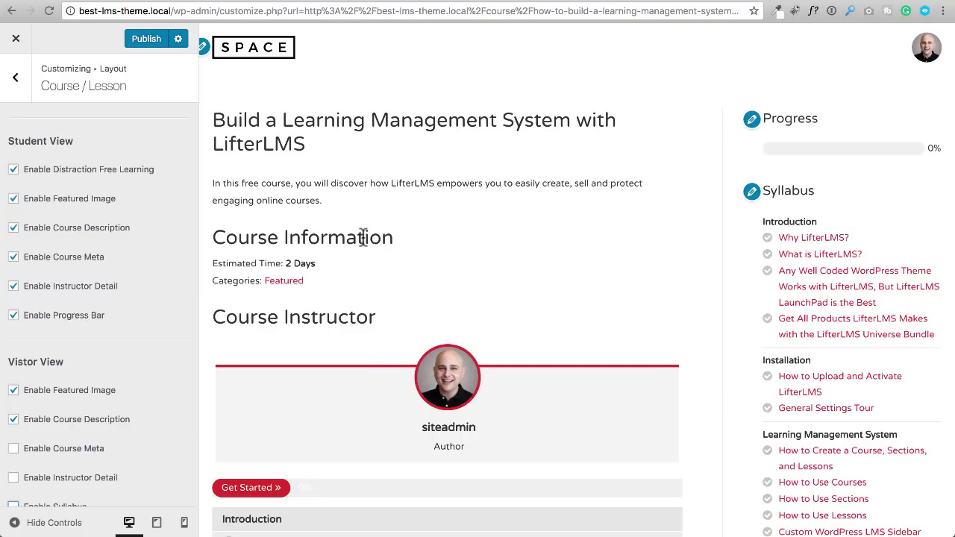
Step: Disable Course Meta and Instructor Detail for the student view of courses
{"action": "left_click", "coordinate": [13, 257]}
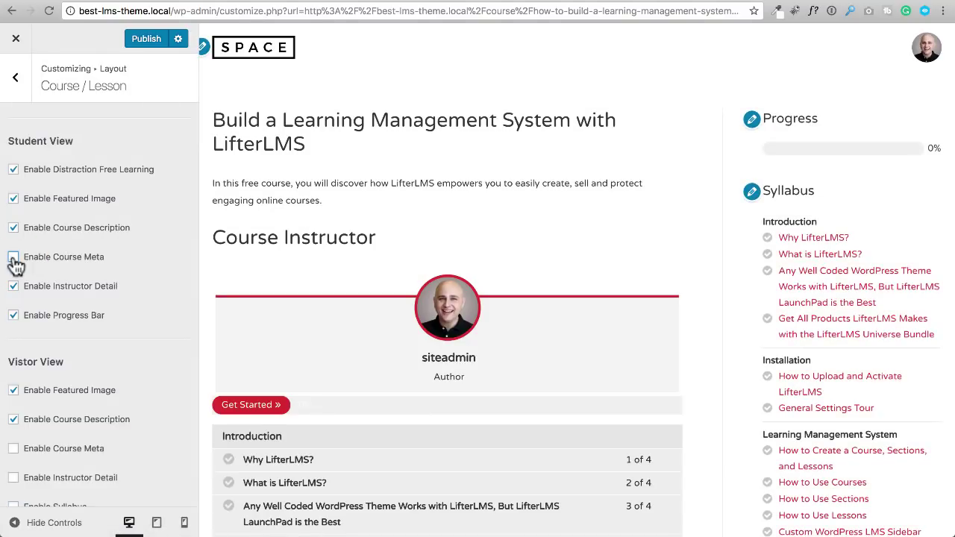
{"action": "scroll", "coordinate": [118, 259], "scroll_direction": "down", "scroll_amount": 1}
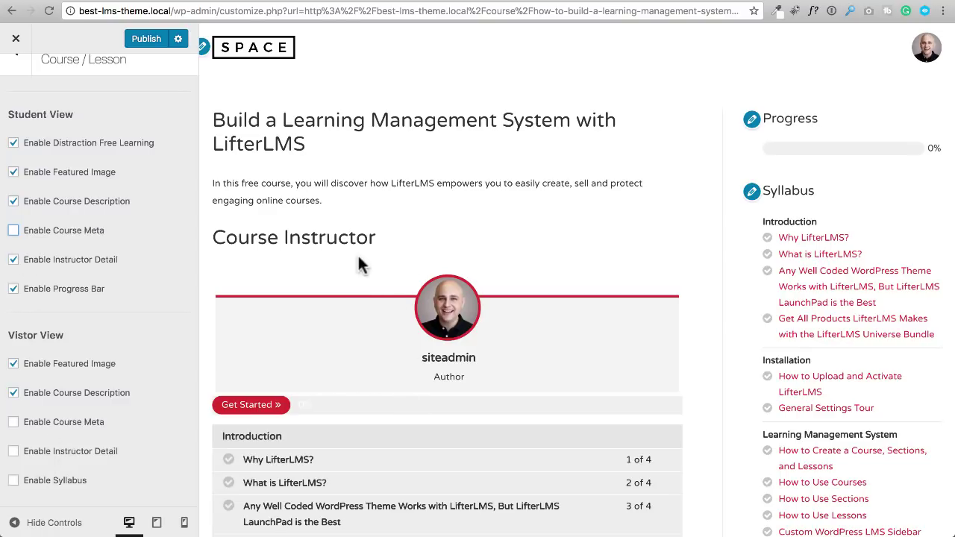
{"action": "left_click", "coordinate": [15, 260]}
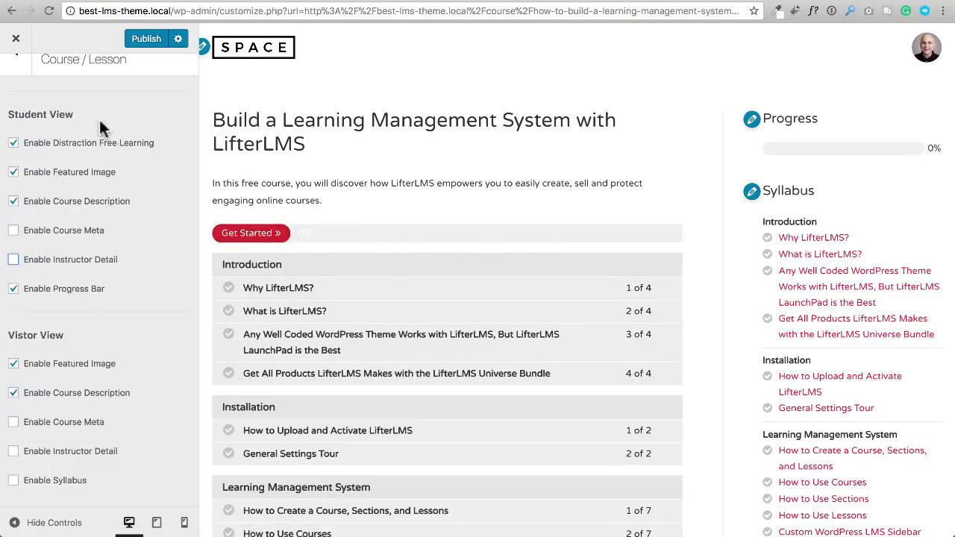
Step: Set the LifterLMS container layout to Boxed
{"action": "scroll", "coordinate": [85, 159], "scroll_direction": "up", "scroll_amount": 1}
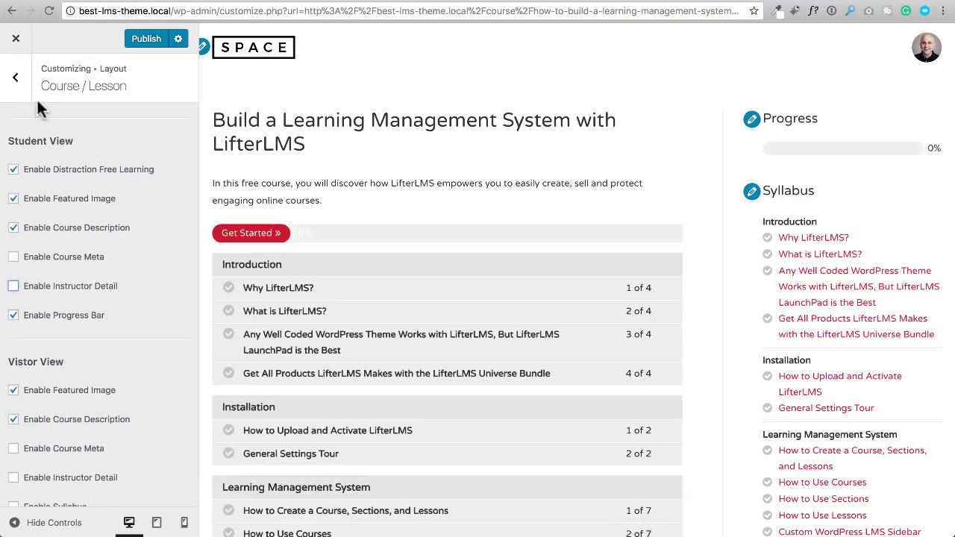
{"action": "left_click", "coordinate": [14, 77]}
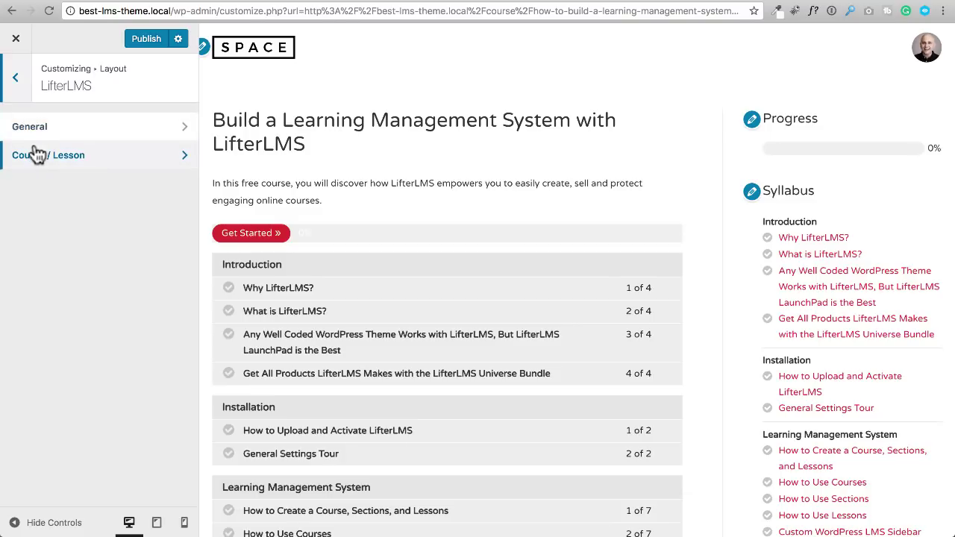
{"action": "left_click", "coordinate": [18, 77]}
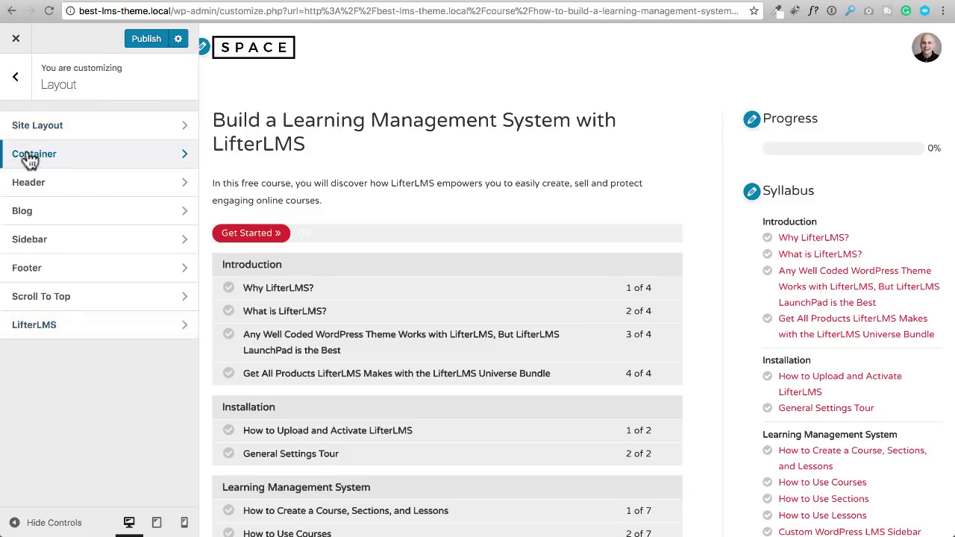
{"action": "left_click", "coordinate": [33, 157]}
{"action": "scroll", "coordinate": [110, 237], "scroll_direction": "down", "scroll_amount": 1}
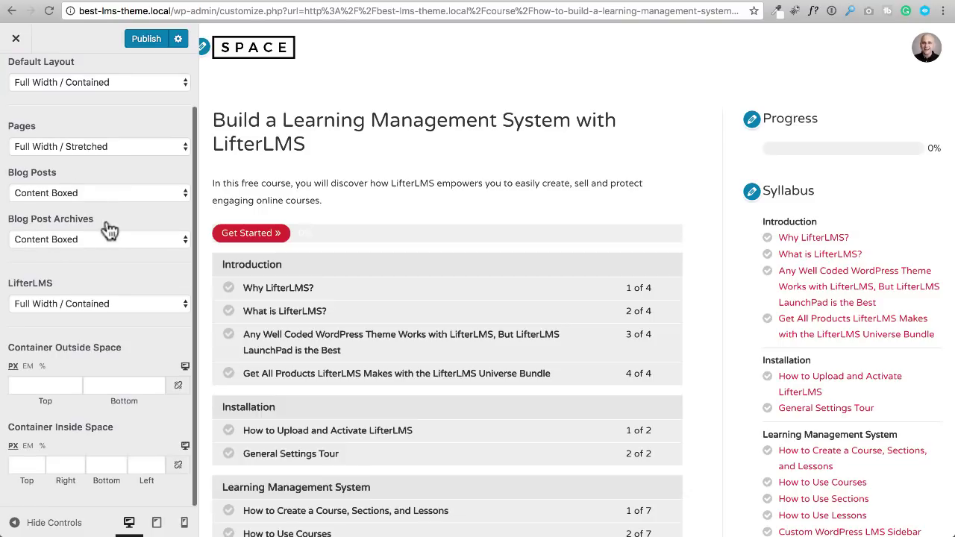
{"action": "left_click", "coordinate": [75, 302]}
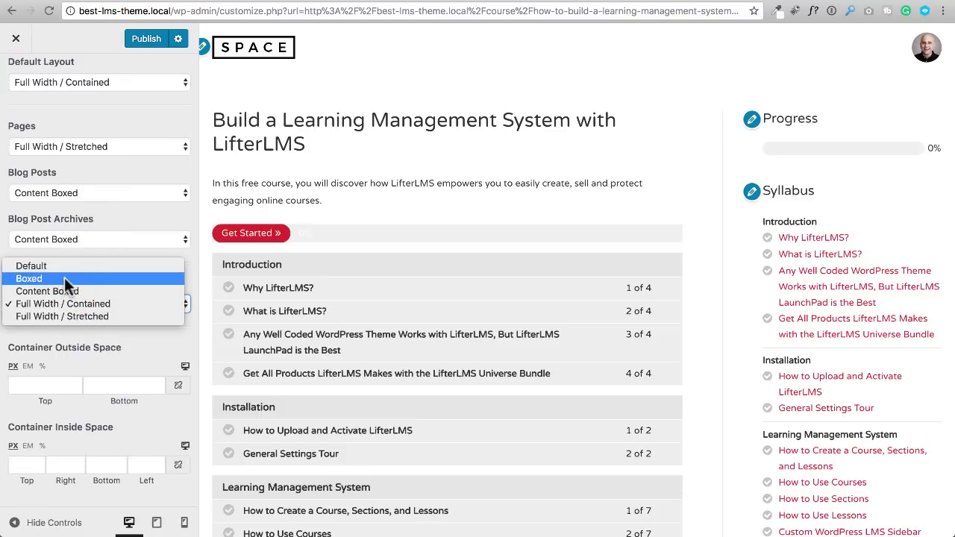
{"action": "left_click", "coordinate": [64, 278]}
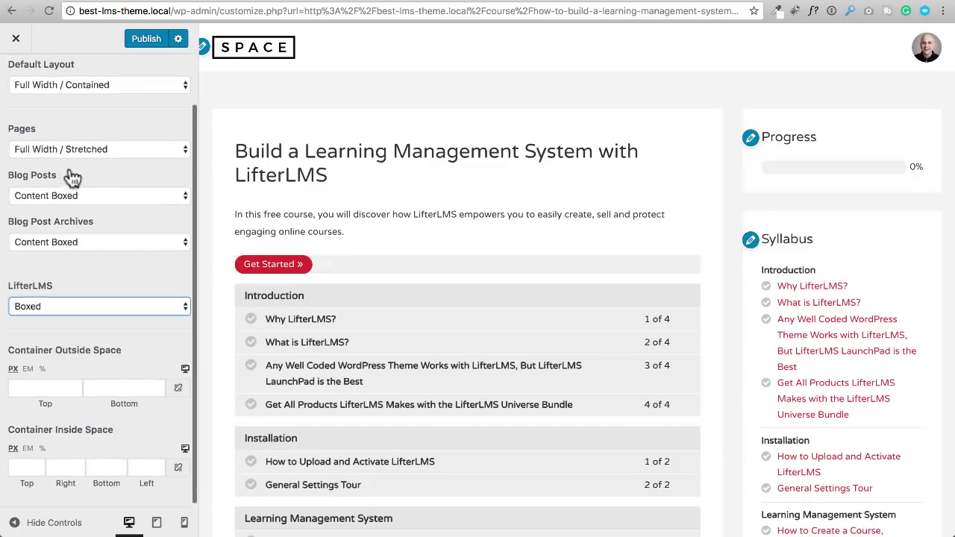
Step: Set the LifterLMS Course/Lesson sidebar to No Sidebar and look through the course page preview
{"action": "scroll", "coordinate": [60, 134], "scroll_direction": "up", "scroll_amount": 2}
{"action": "left_click", "coordinate": [15, 80]}
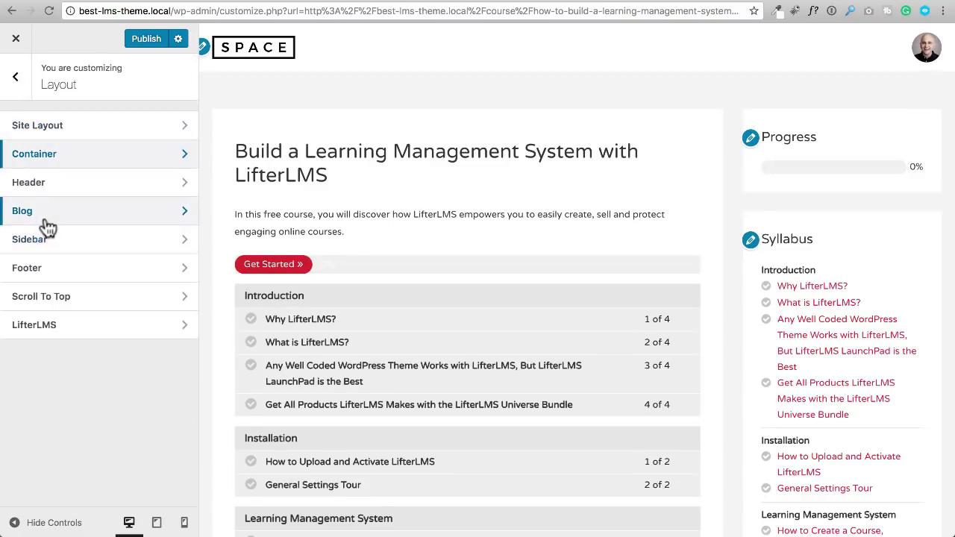
{"action": "left_click", "coordinate": [47, 240]}
{"action": "scroll", "coordinate": [92, 269], "scroll_direction": "down", "scroll_amount": 1}
{"action": "scroll", "coordinate": [92, 263], "scroll_direction": "down", "scroll_amount": 2}
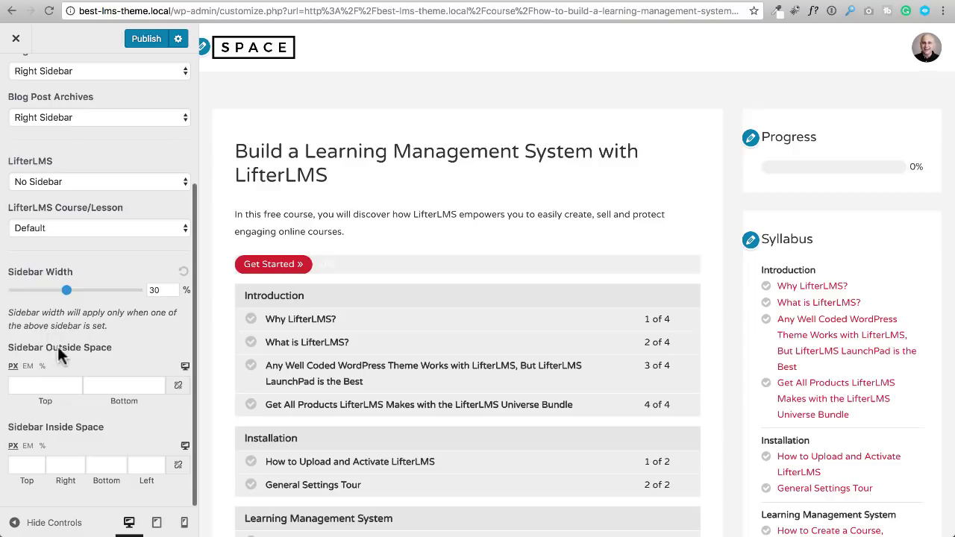
{"action": "left_click", "coordinate": [77, 226]}
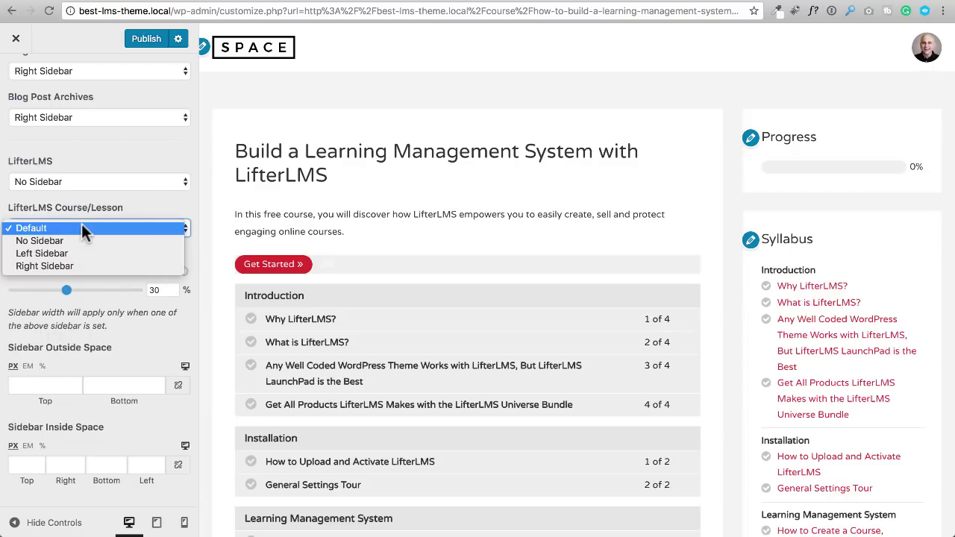
{"action": "left_click", "coordinate": [77, 237]}
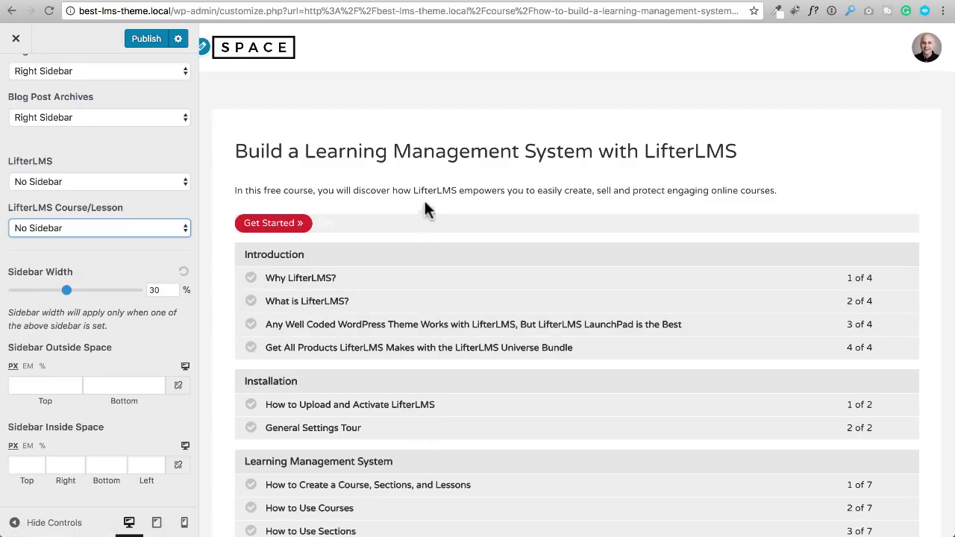
{"action": "scroll", "coordinate": [429, 209], "scroll_direction": "down", "scroll_amount": 15}
{"action": "scroll", "coordinate": [433, 202], "scroll_direction": "down", "scroll_amount": 2}
{"action": "scroll", "coordinate": [435, 199], "scroll_direction": "up", "scroll_amount": 20}
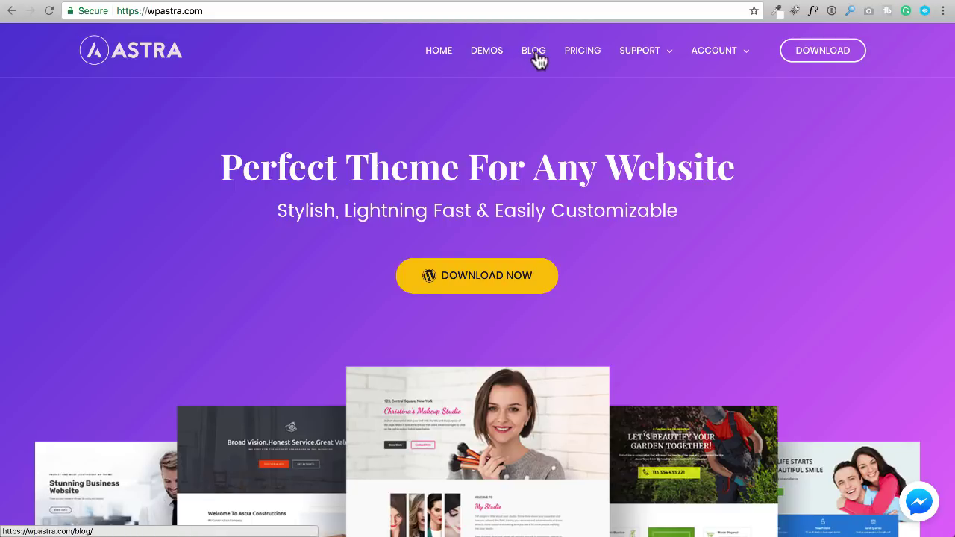
Step: Open the pricing page on wpastra.com and review what the Astra Pro and Agency Bundle packages include
{"action": "left_click", "coordinate": [577, 55]}
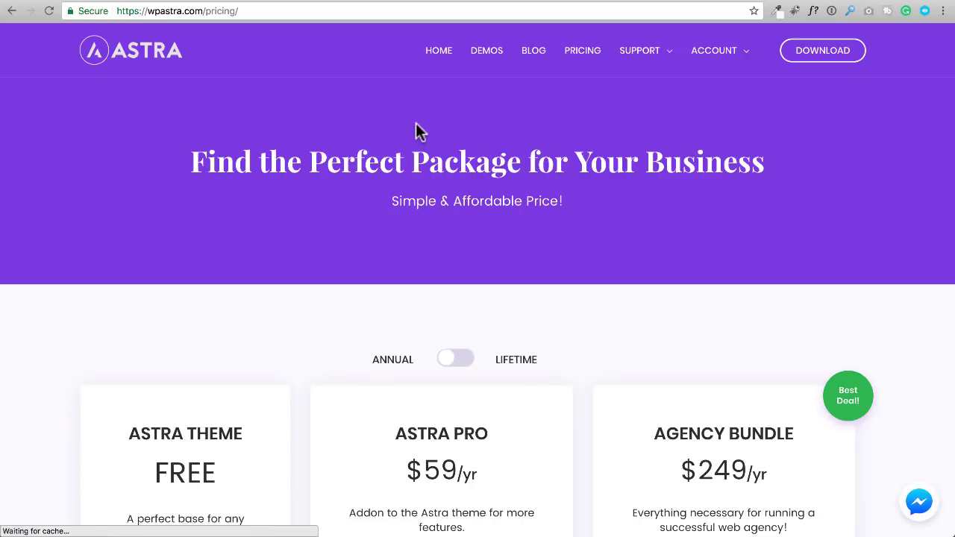
{"action": "scroll", "coordinate": [416, 132], "scroll_direction": "down", "scroll_amount": 4}
{"action": "scroll", "coordinate": [415, 125], "scroll_direction": "down", "scroll_amount": 1}
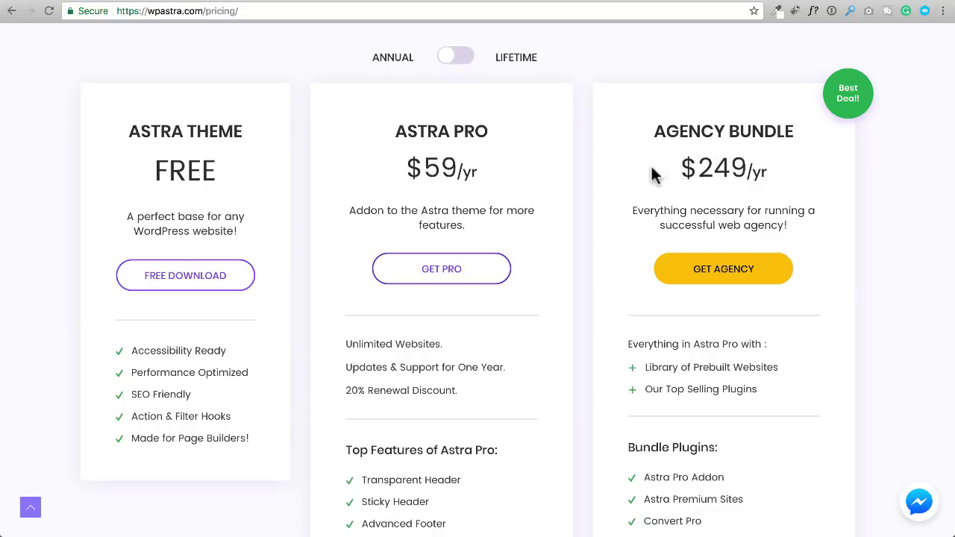
{"action": "scroll", "coordinate": [631, 175], "scroll_direction": "down", "scroll_amount": 3}
{"action": "scroll", "coordinate": [631, 177], "scroll_direction": "down", "scroll_amount": 1}
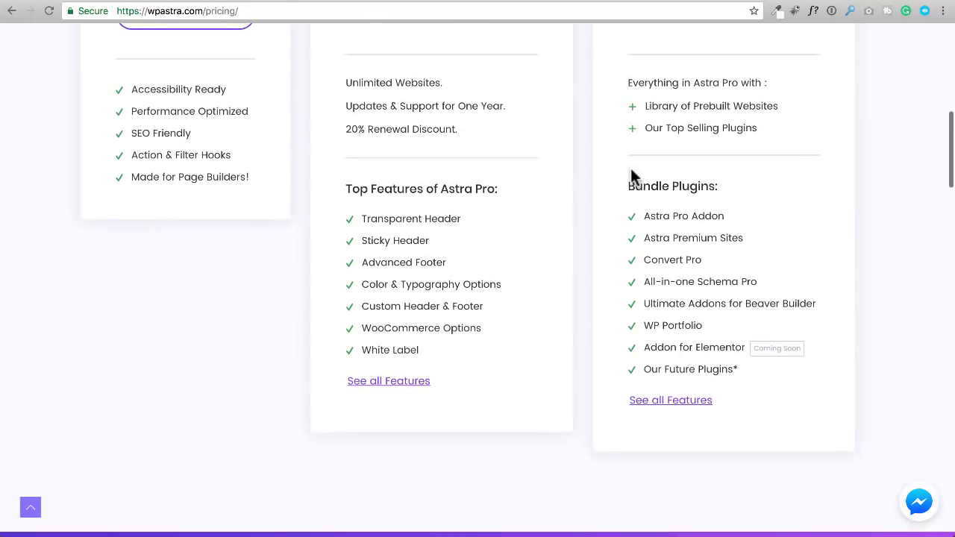
{"action": "mouse_move", "coordinate": [646, 239]}
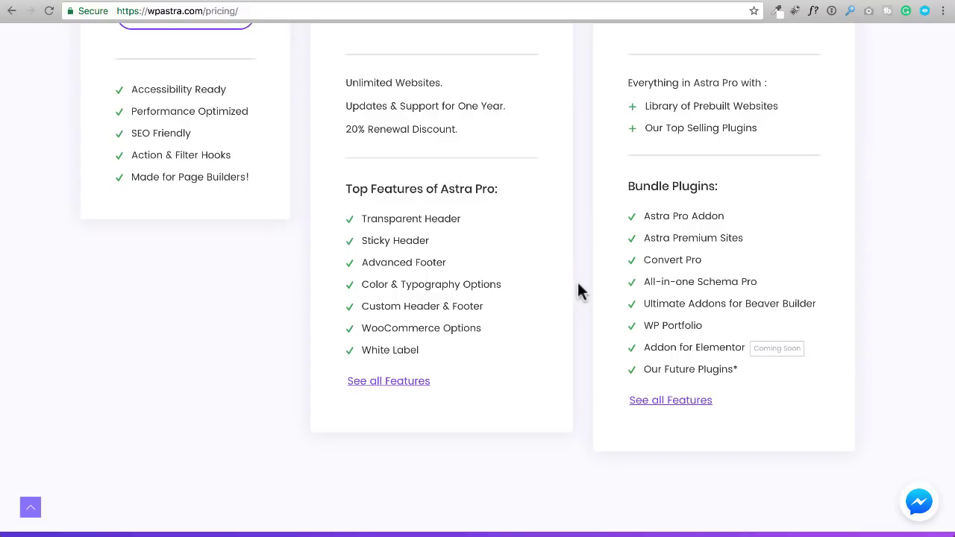
Step: Switch the pricing to Lifetime and examine the Astra Pro and Agency Bundle prices
{"action": "scroll", "coordinate": [586, 275], "scroll_direction": "up", "scroll_amount": 6}
{"action": "left_click", "coordinate": [457, 258]}
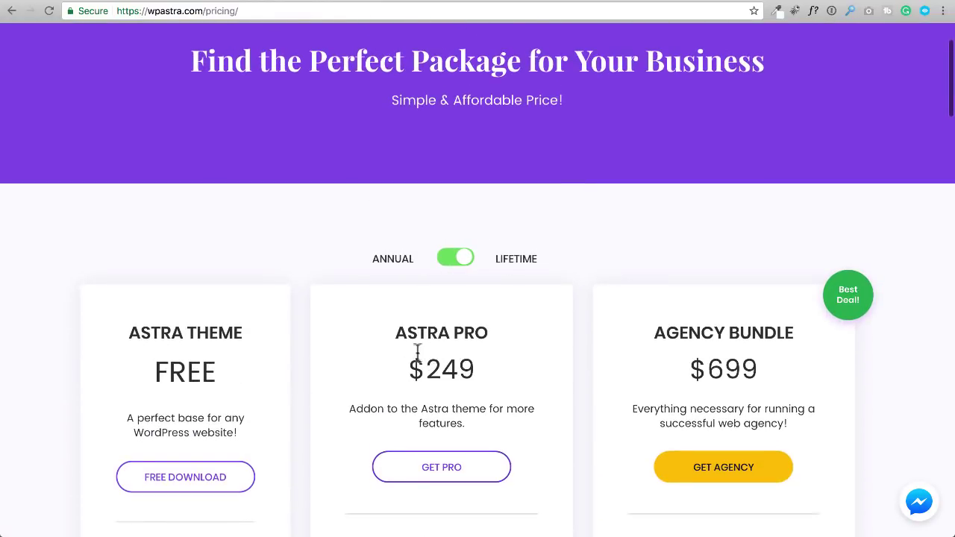
{"action": "double_click", "coordinate": [474, 372]}
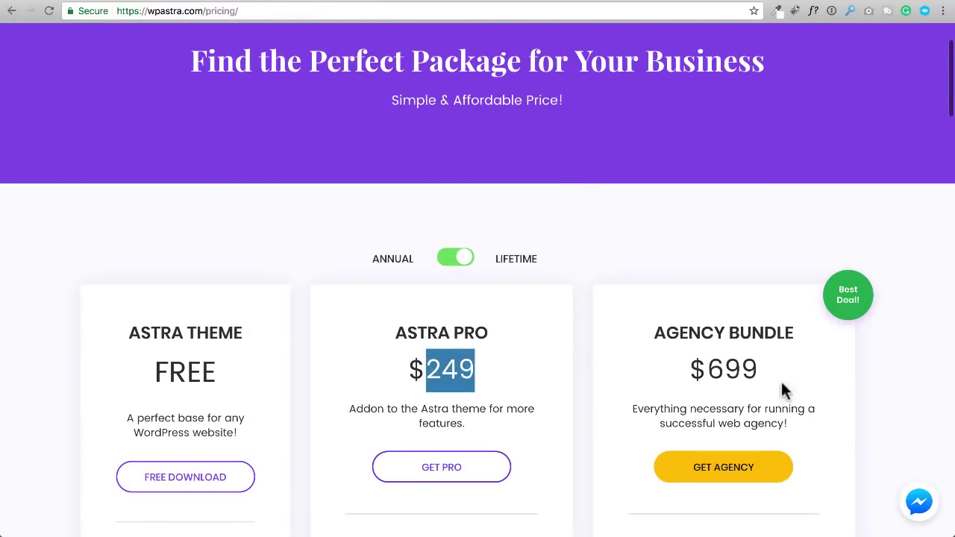
{"action": "left_click_drag", "start_coordinate": [759, 369], "coordinate": [706, 370]}
{"action": "left_click", "coordinate": [673, 356]}
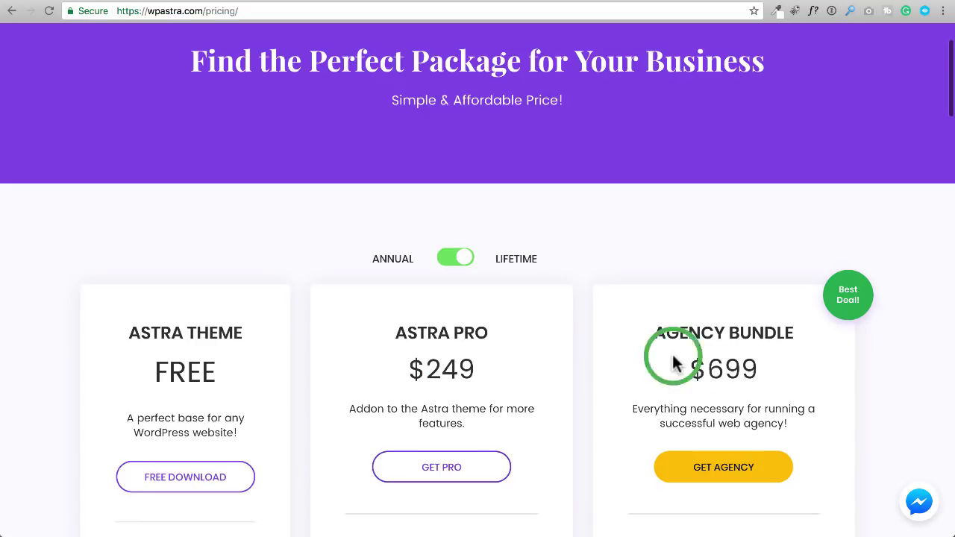
{"action": "scroll", "coordinate": [593, 235], "scroll_direction": "up", "scroll_amount": 1}
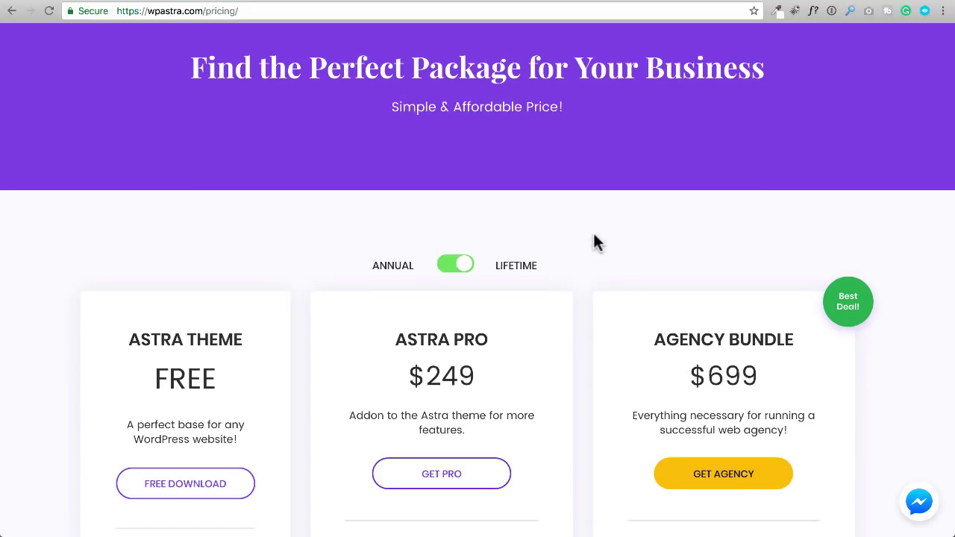
Step: Switch the pricing back to Annual and compare the yearly Astra Pro and Agency Bundle prices
{"action": "left_click", "coordinate": [443, 270]}
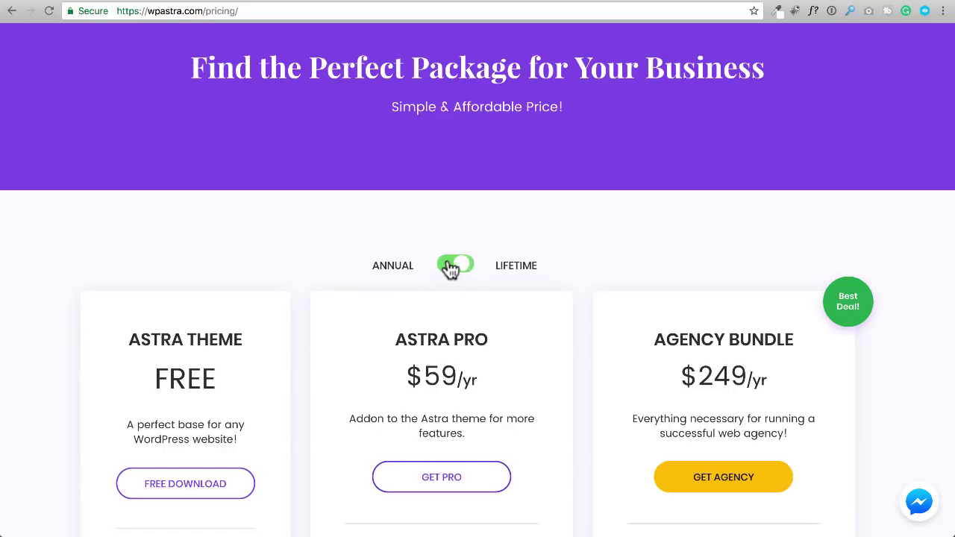
{"action": "scroll", "coordinate": [458, 306], "scroll_direction": "down", "scroll_amount": 3}
{"action": "left_click_drag", "start_coordinate": [459, 284], "coordinate": [423, 291]}
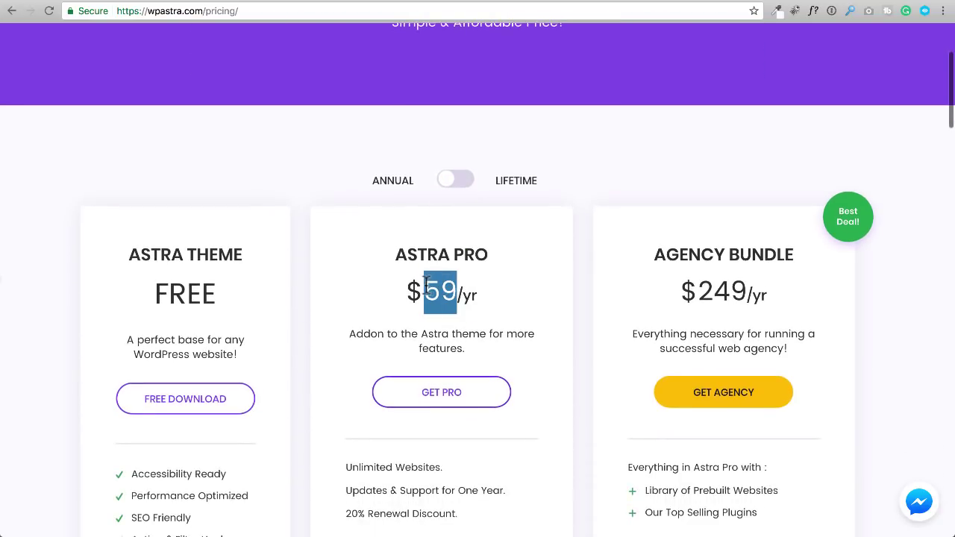
{"action": "left_click", "coordinate": [490, 282]}
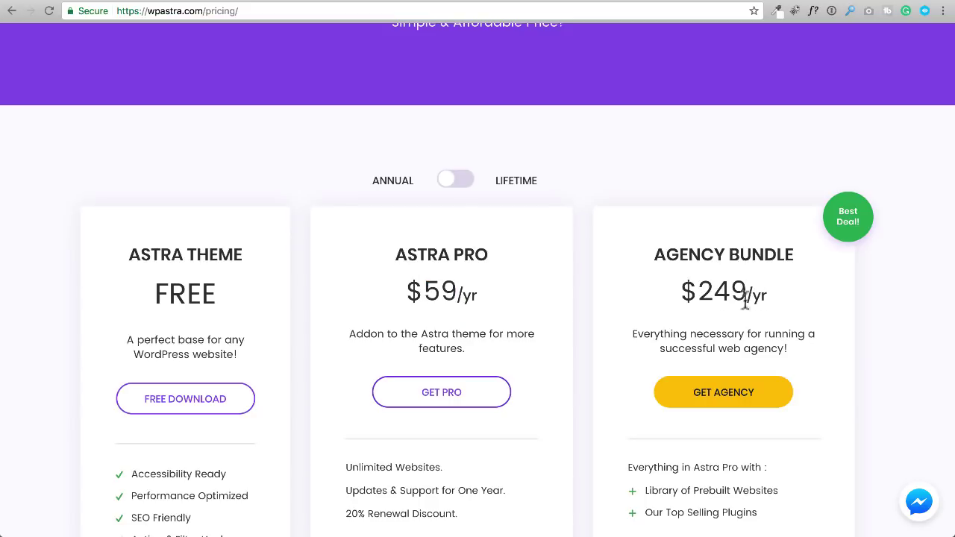
{"action": "left_click_drag", "start_coordinate": [770, 296], "coordinate": [680, 291]}
{"action": "left_click", "coordinate": [610, 278]}
{"action": "left_click_drag", "start_coordinate": [663, 254], "coordinate": [795, 256]}
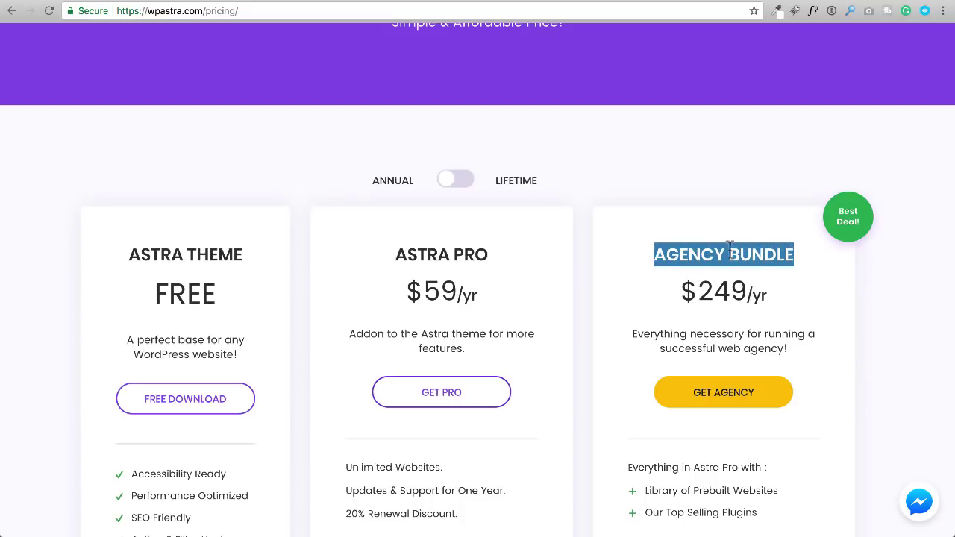
Step: Show the Lifetime prices once more and return to Annual to highlight the yearly Astra Pro price
{"action": "left_click", "coordinate": [471, 183]}
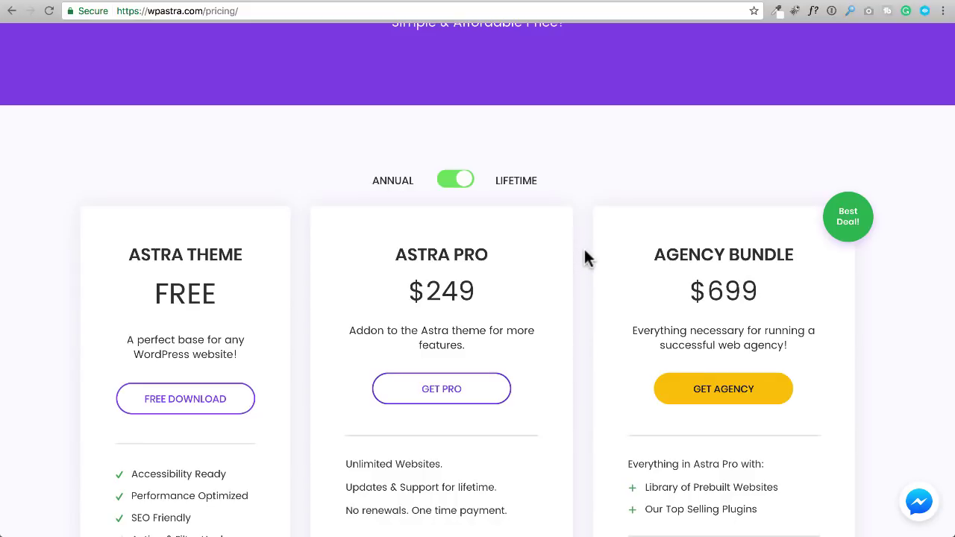
{"action": "left_click", "coordinate": [451, 183]}
{"action": "left_click_drag", "start_coordinate": [424, 290], "coordinate": [458, 284]}
{"action": "left_click", "coordinate": [512, 288]}
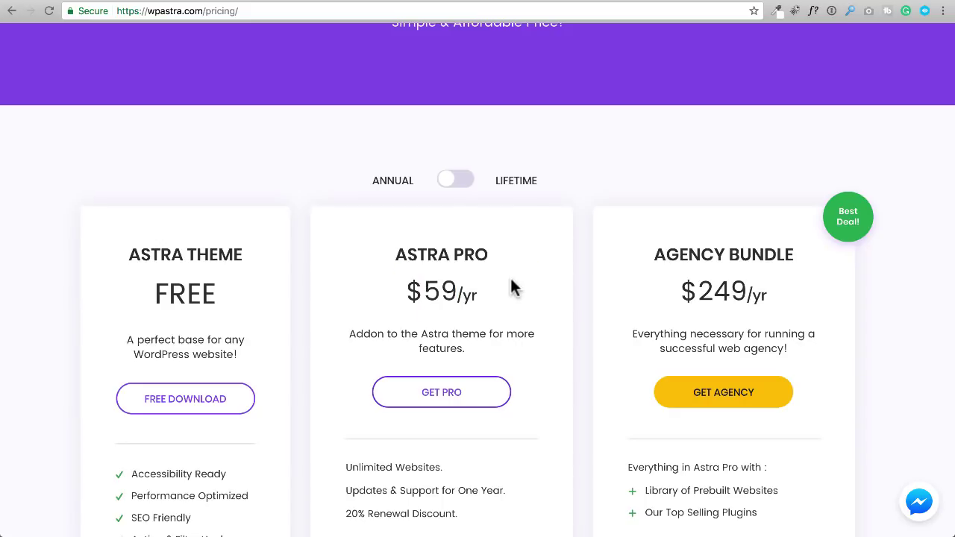